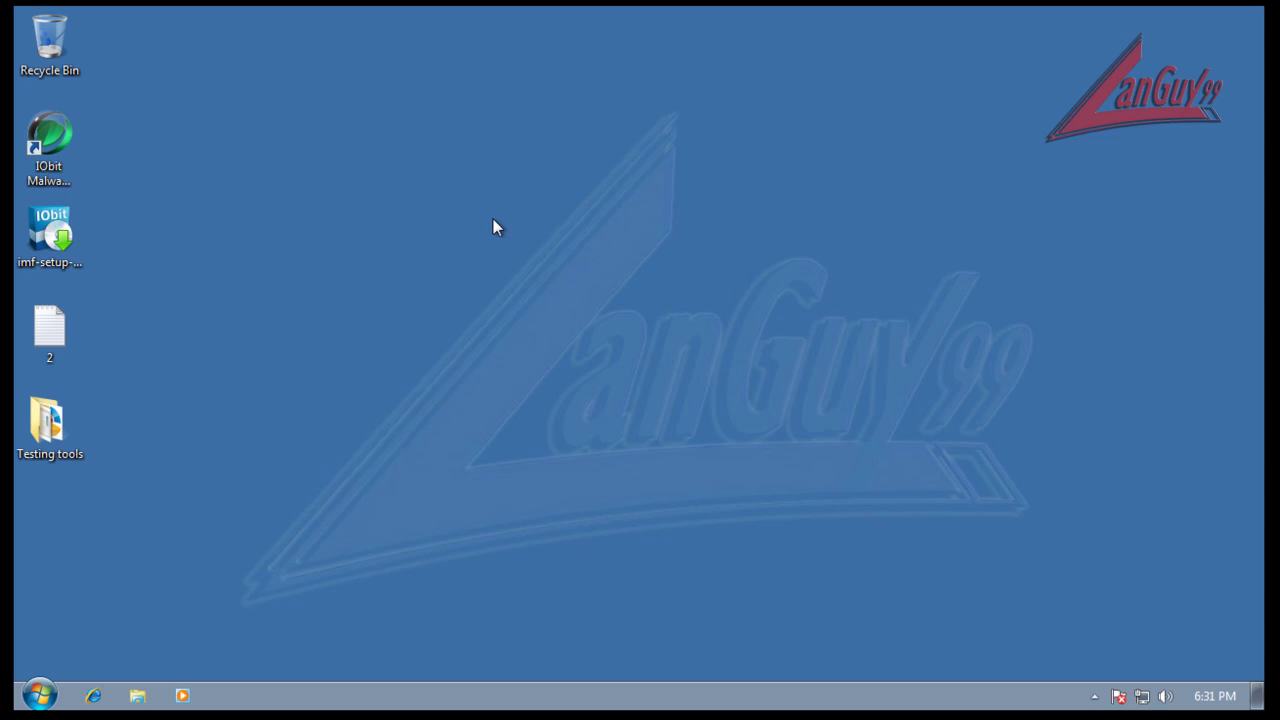
Step: Inspect the version details in the imf-setup-beta installer's Properties
left_click(56, 122)
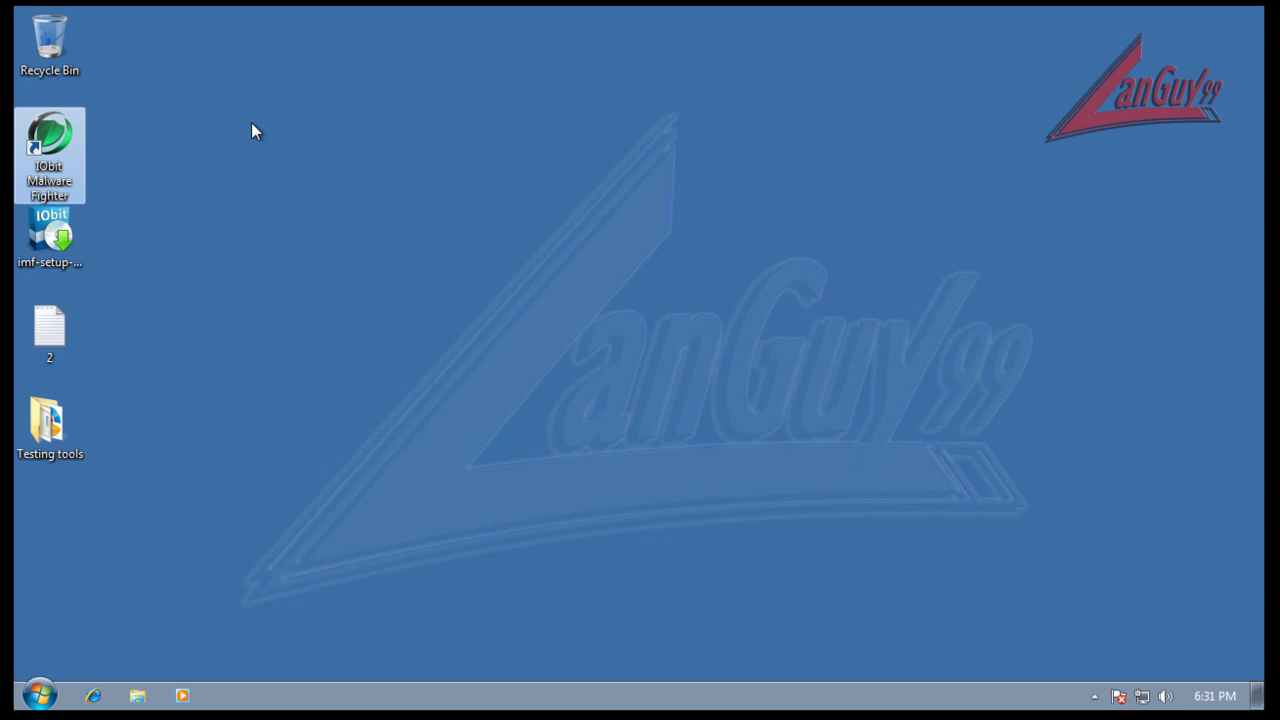
left_click(264, 191)
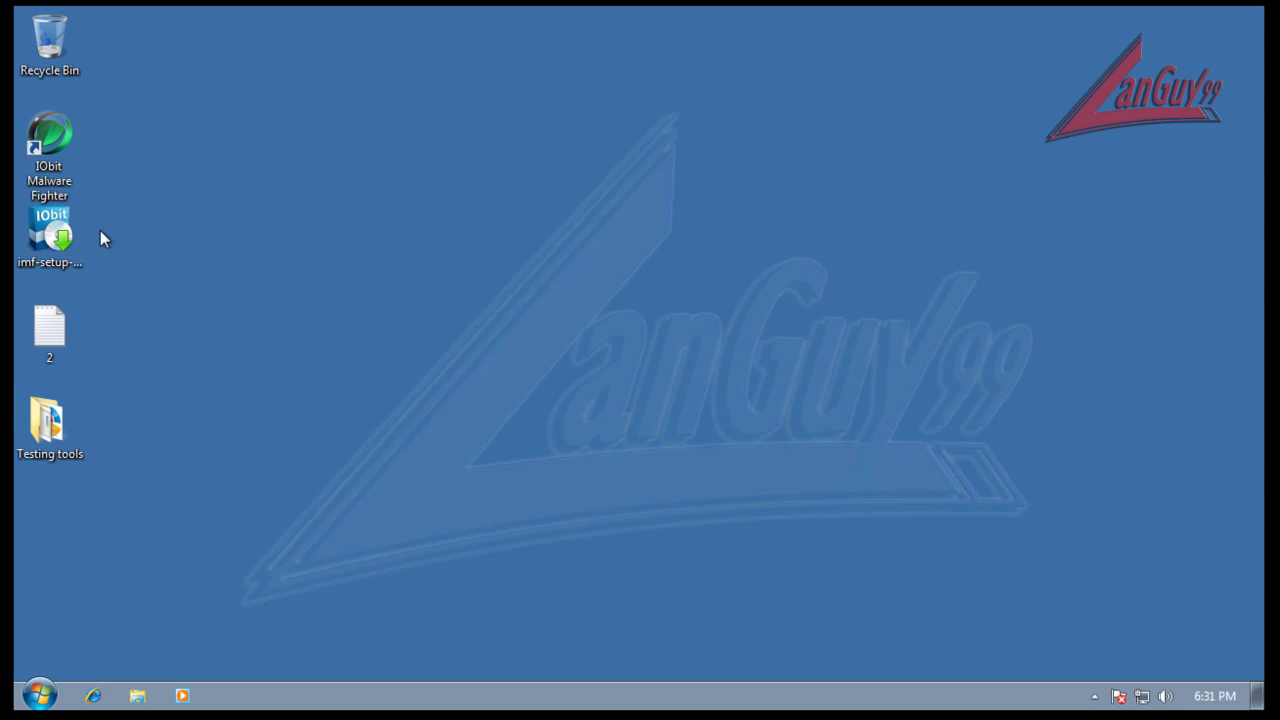
left_click(84, 228)
left_click(308, 213)
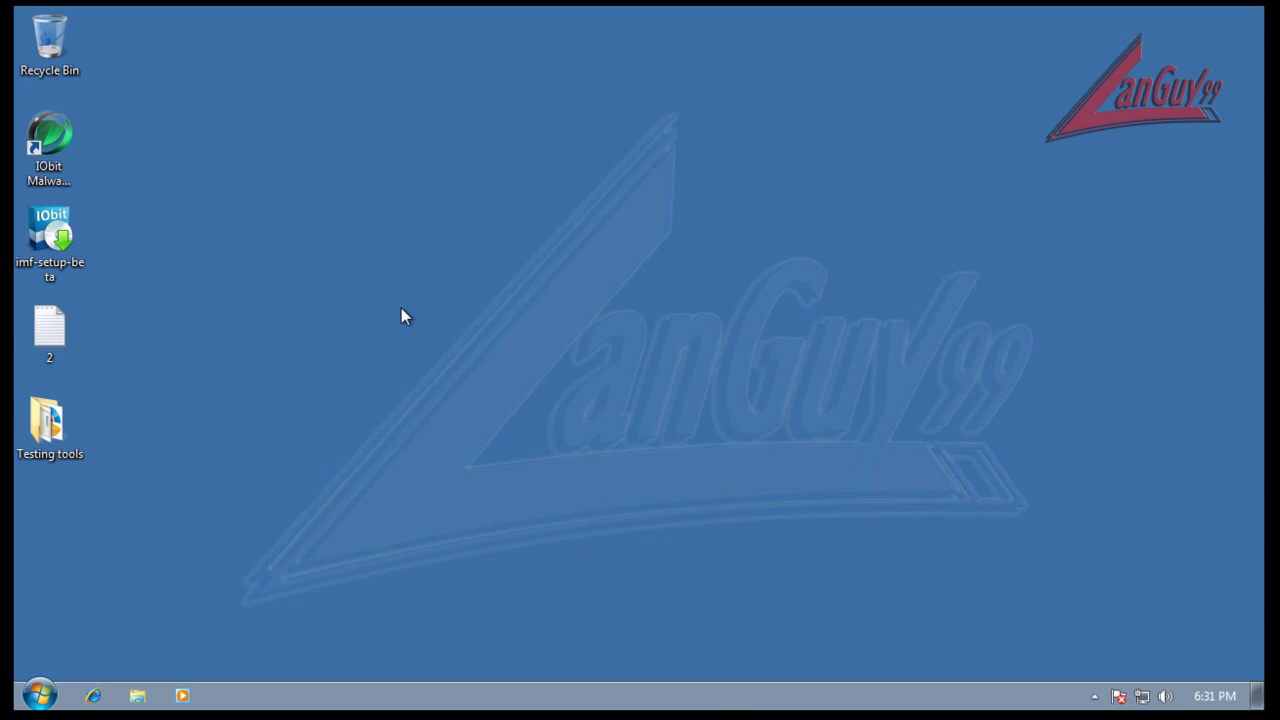
right_click(59, 210)
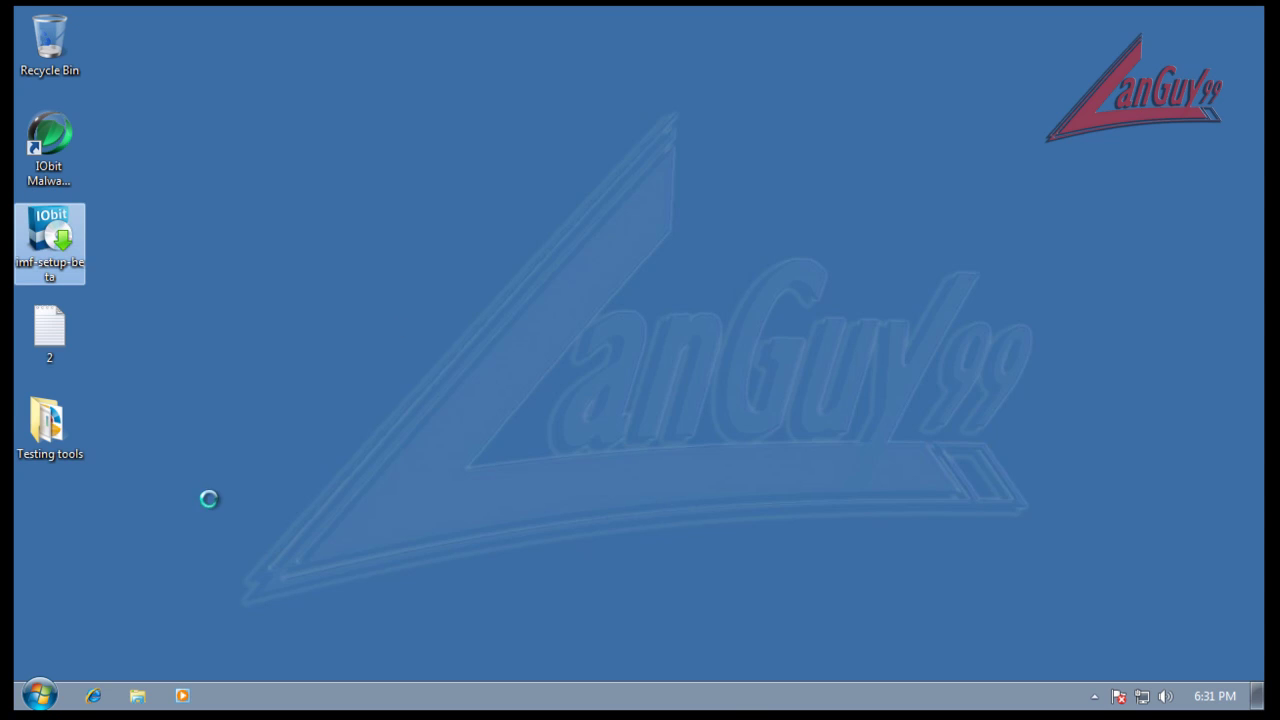
left_click(199, 529)
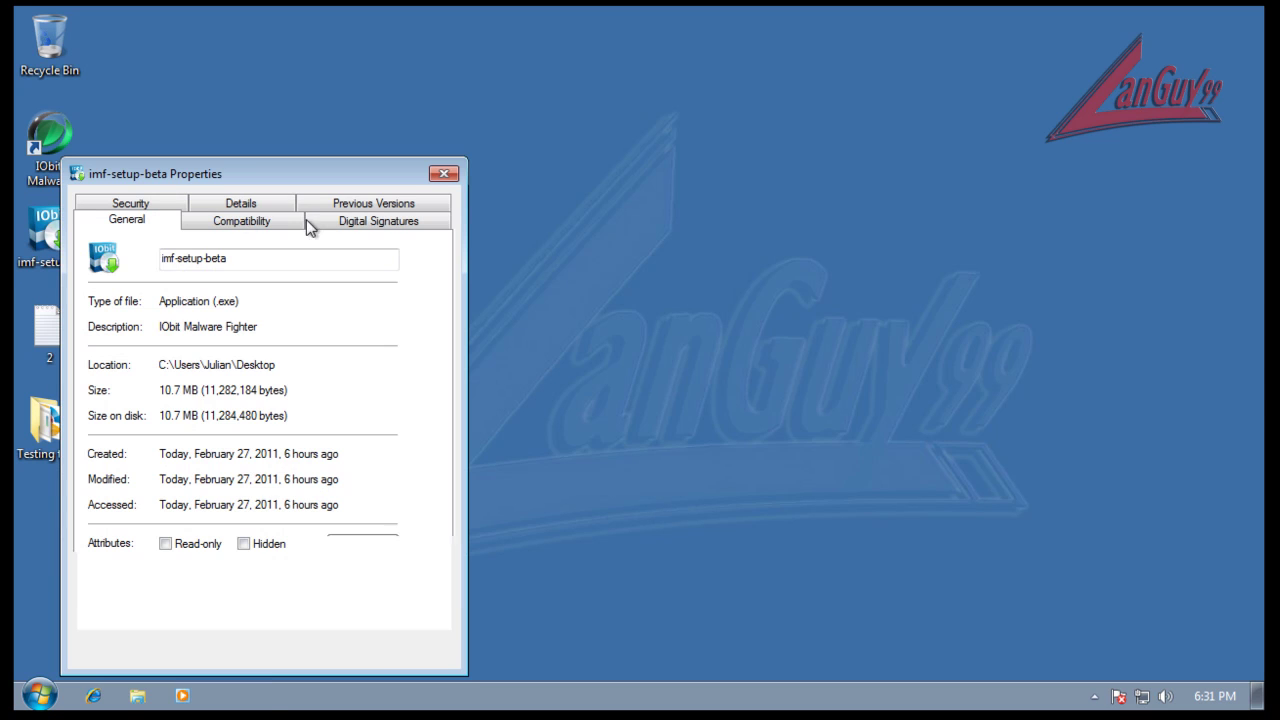
left_click(268, 203)
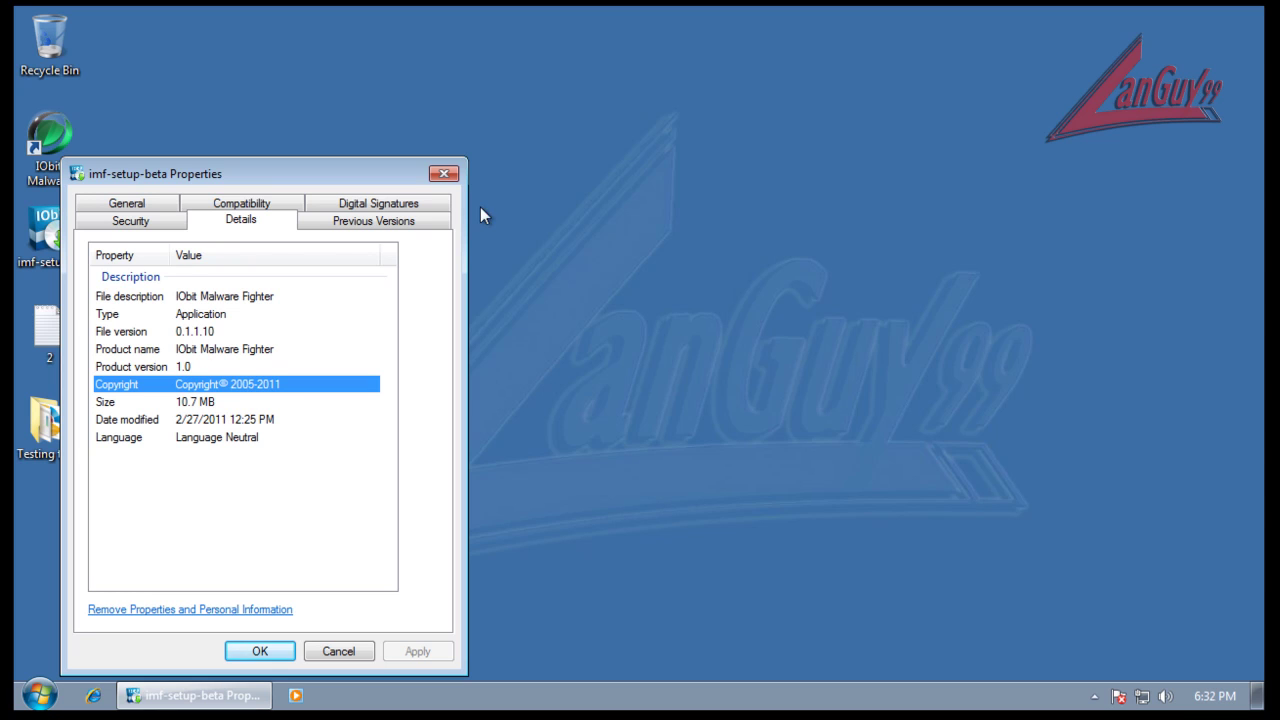
left_click(444, 174)
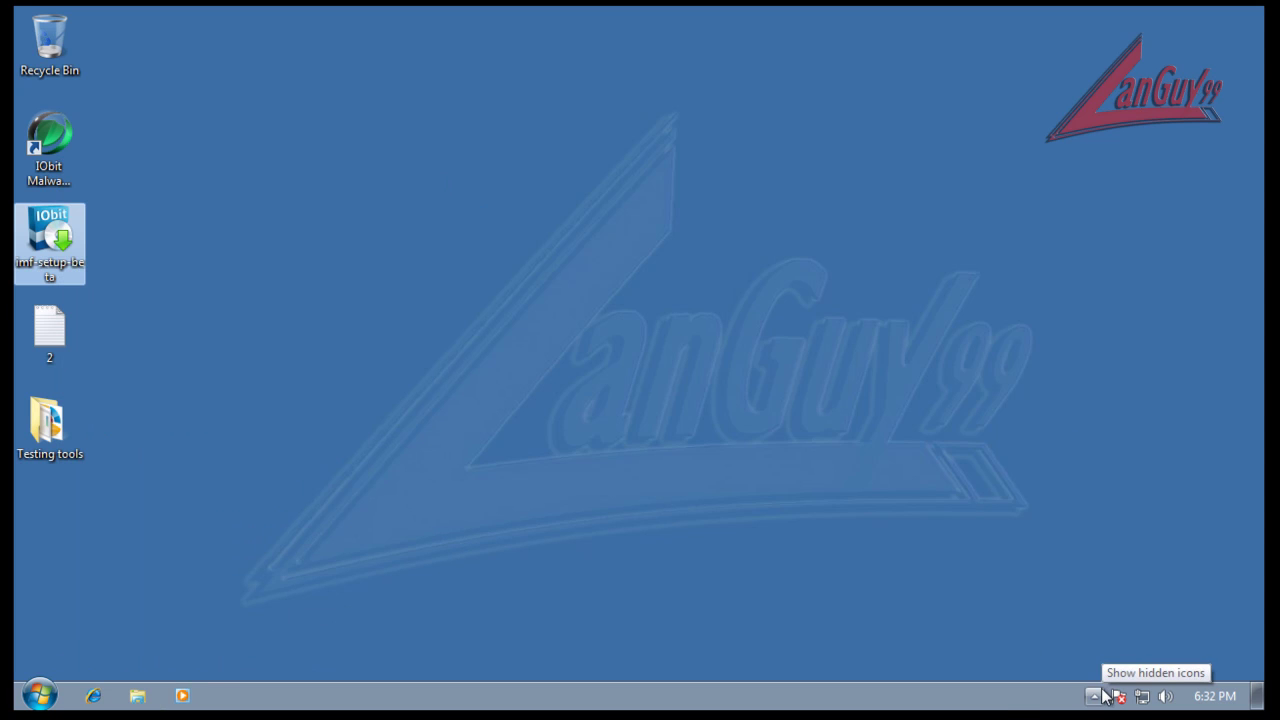
Step: Show all users' processes in Task Manager sorted by description, locating IMF.exe and IMFsrv.exe
right_click(1000, 692)
left_click(1049, 621)
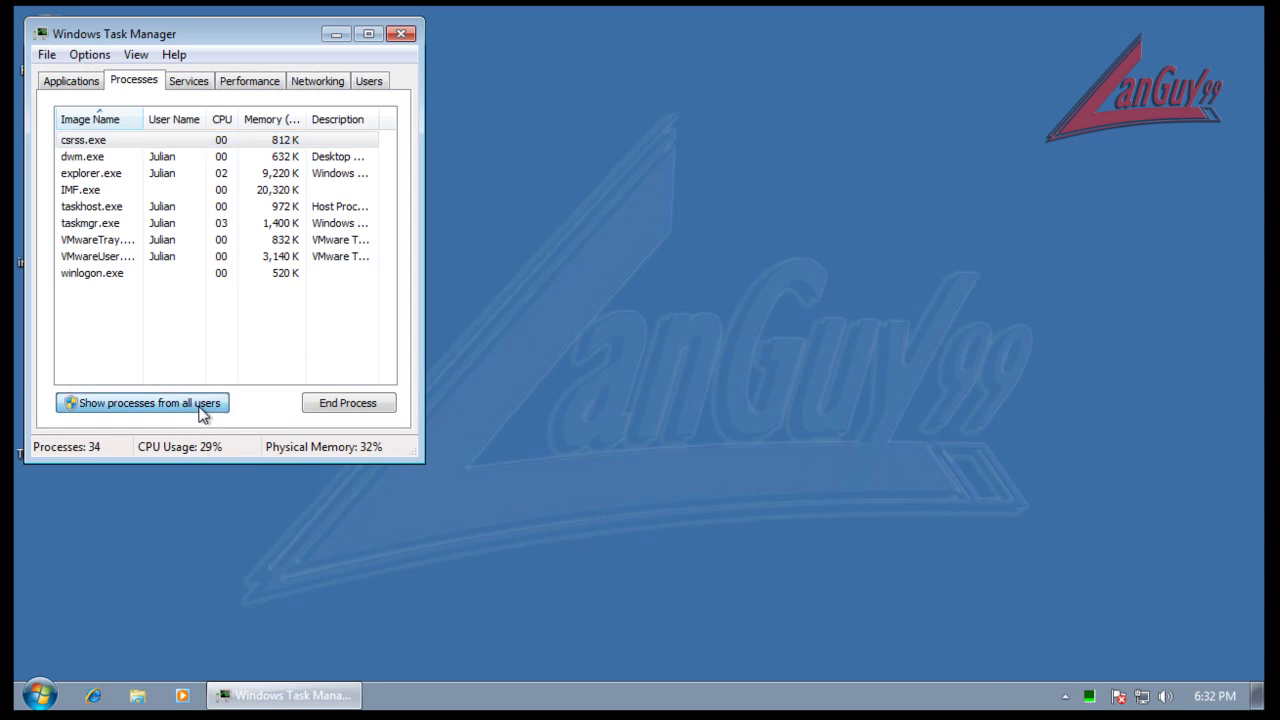
left_click(200, 410)
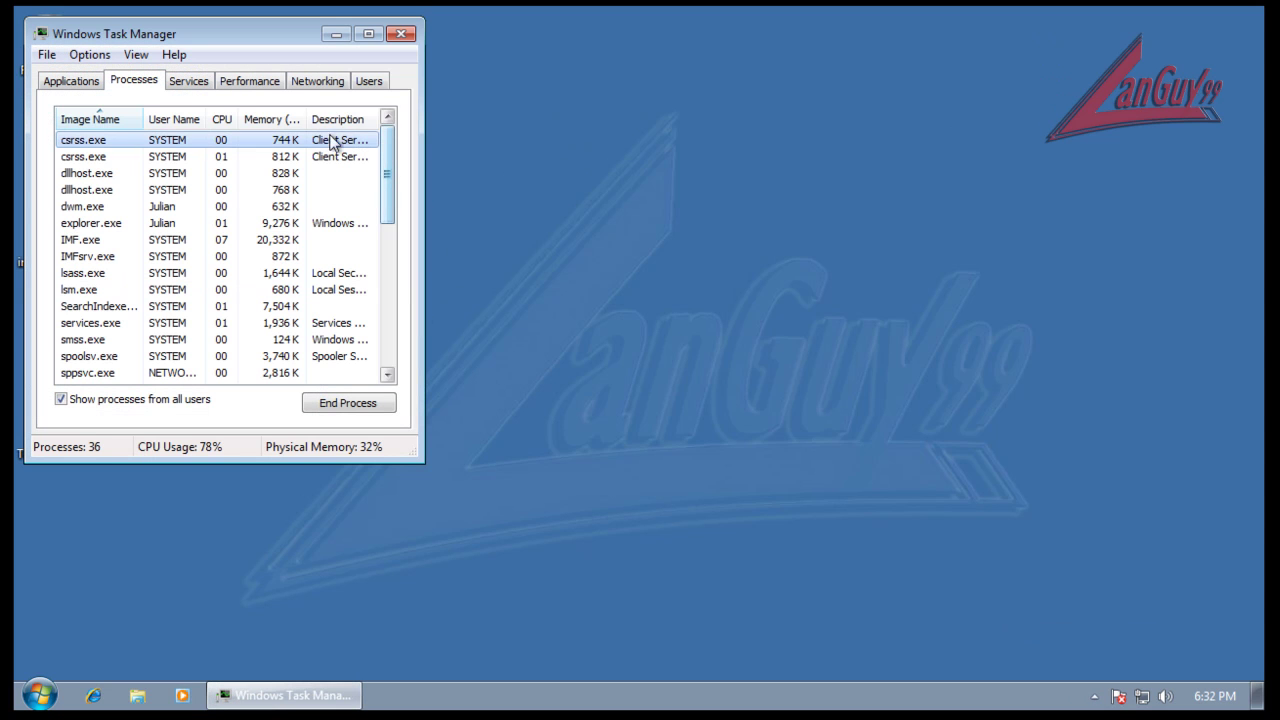
left_click(326, 121)
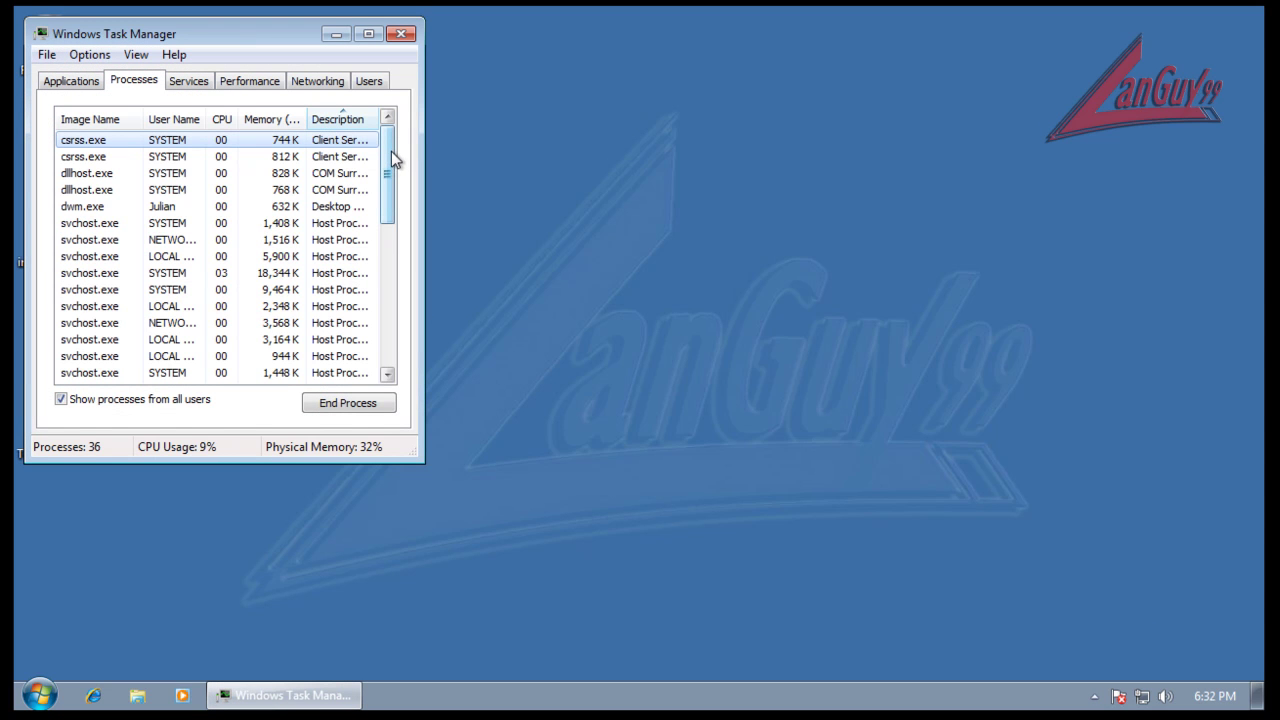
left_click_drag(391, 151, 376, 240)
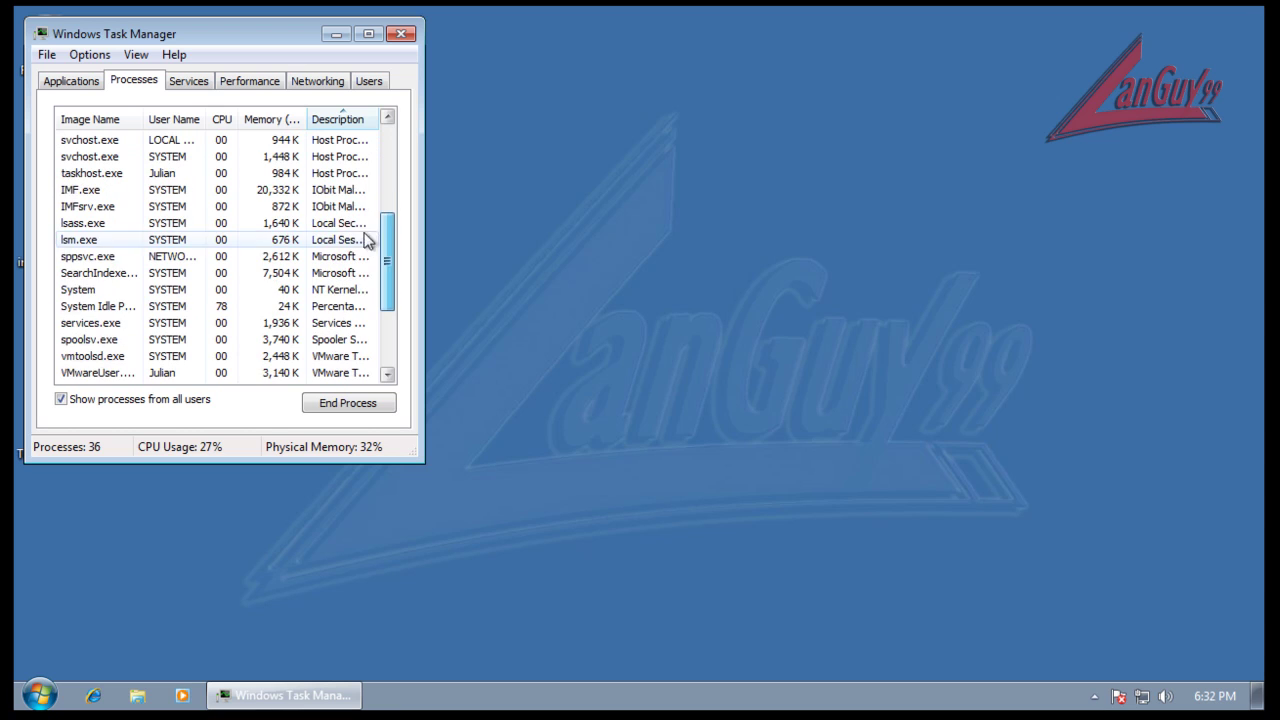
left_click(345, 206)
mouse_move(387, 264)
left_mouse_down()
mouse_move(397, 234)
mouse_move(349, 272)
left_mouse_up()
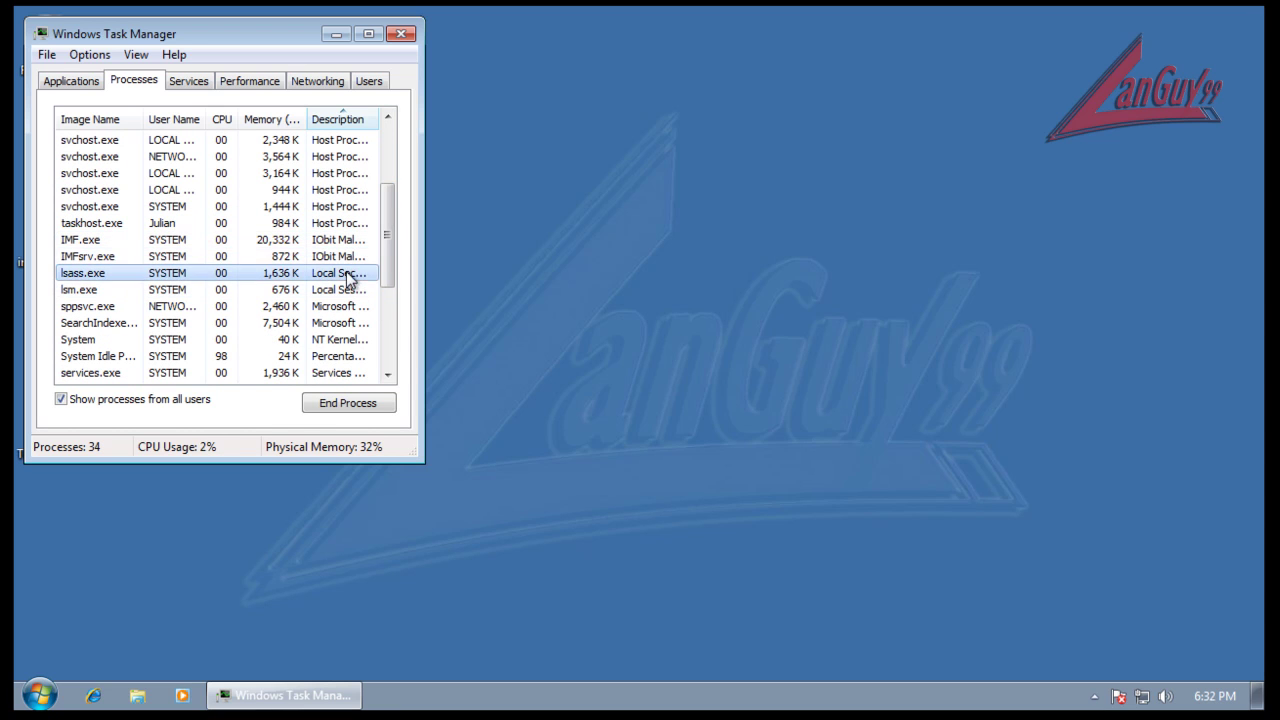
Step: Close Task Manager and open IObit Malware Fighter from the notification area
left_click(401, 33)
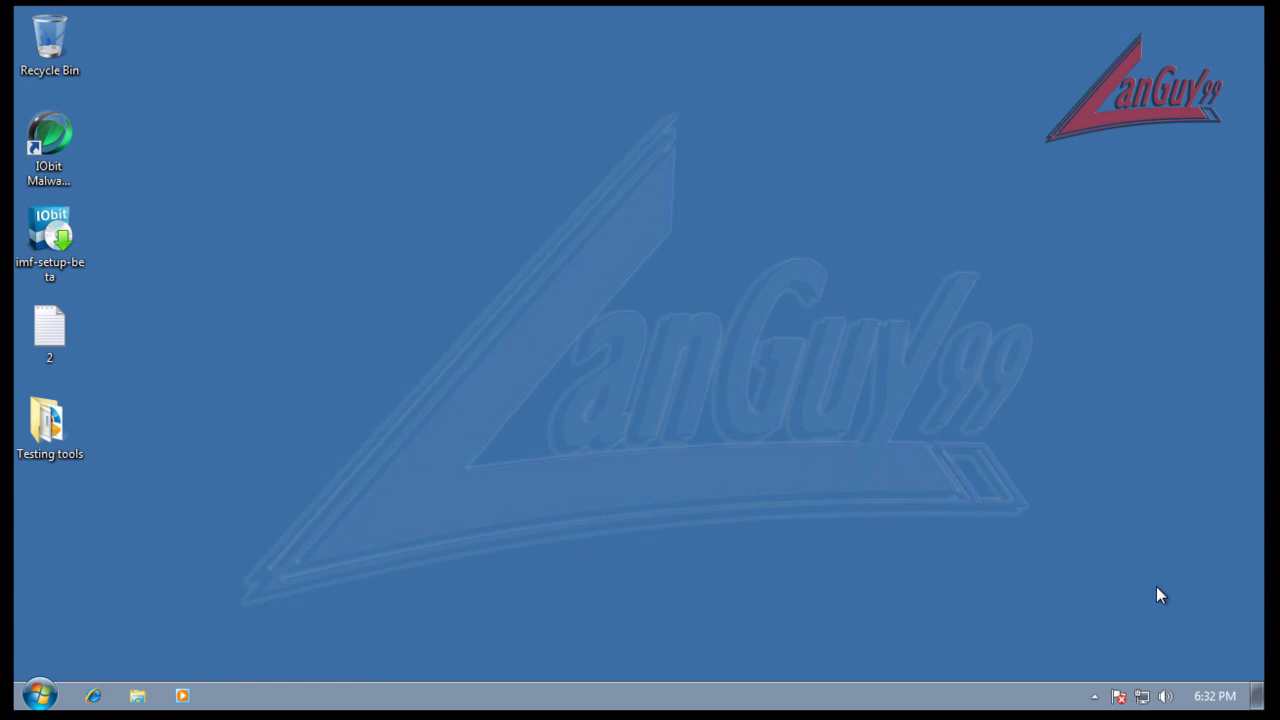
left_click(1095, 697)
left_click(876, 603)
left_click(1095, 697)
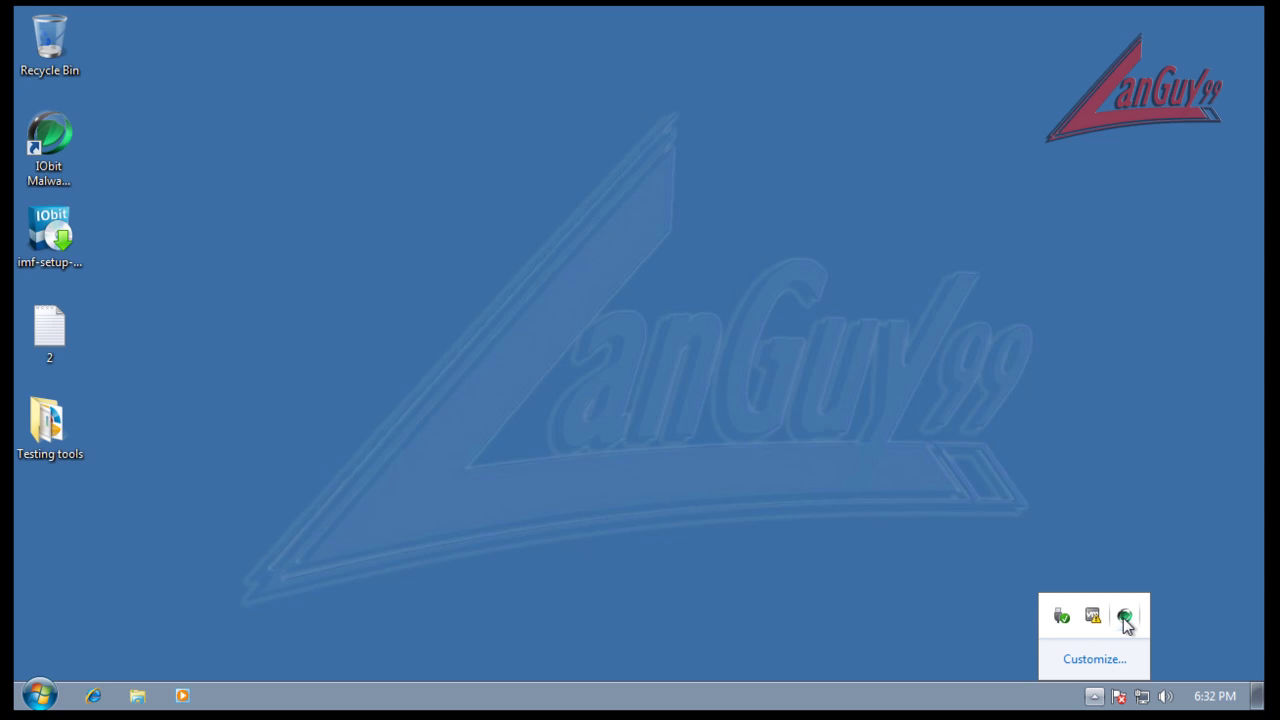
left_click(1124, 616)
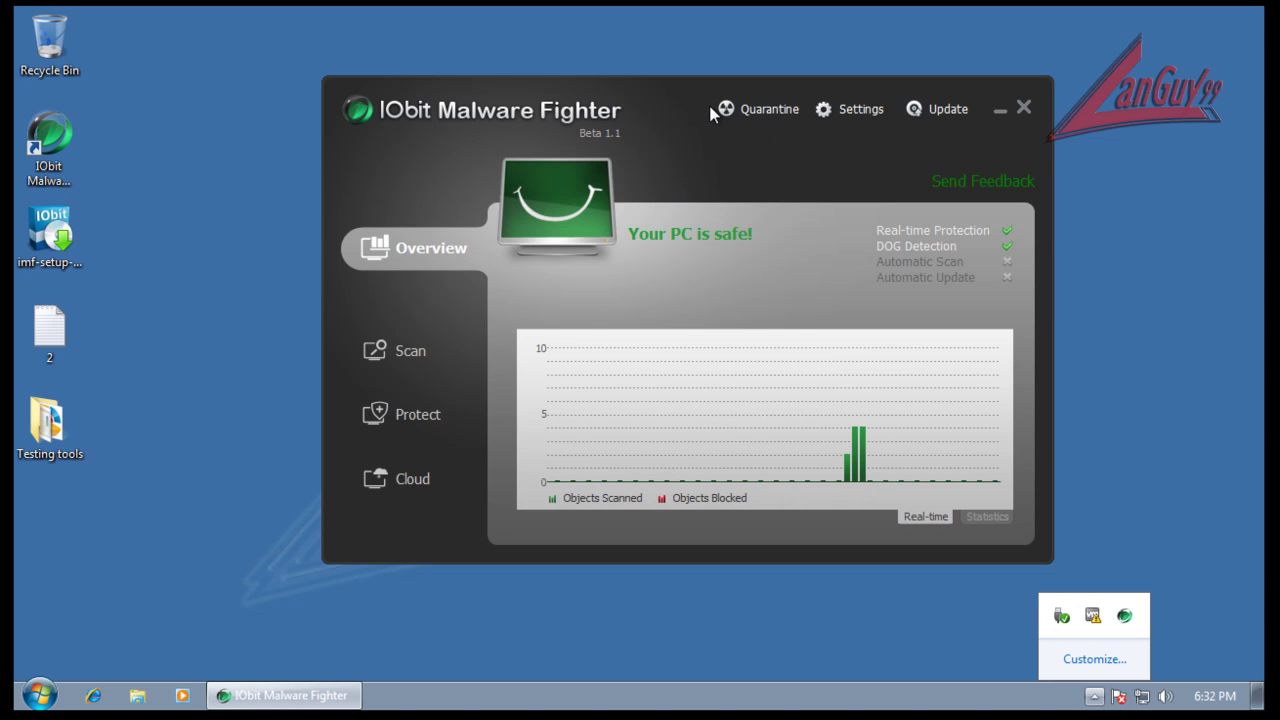
left_click_drag(673, 97, 641, 118)
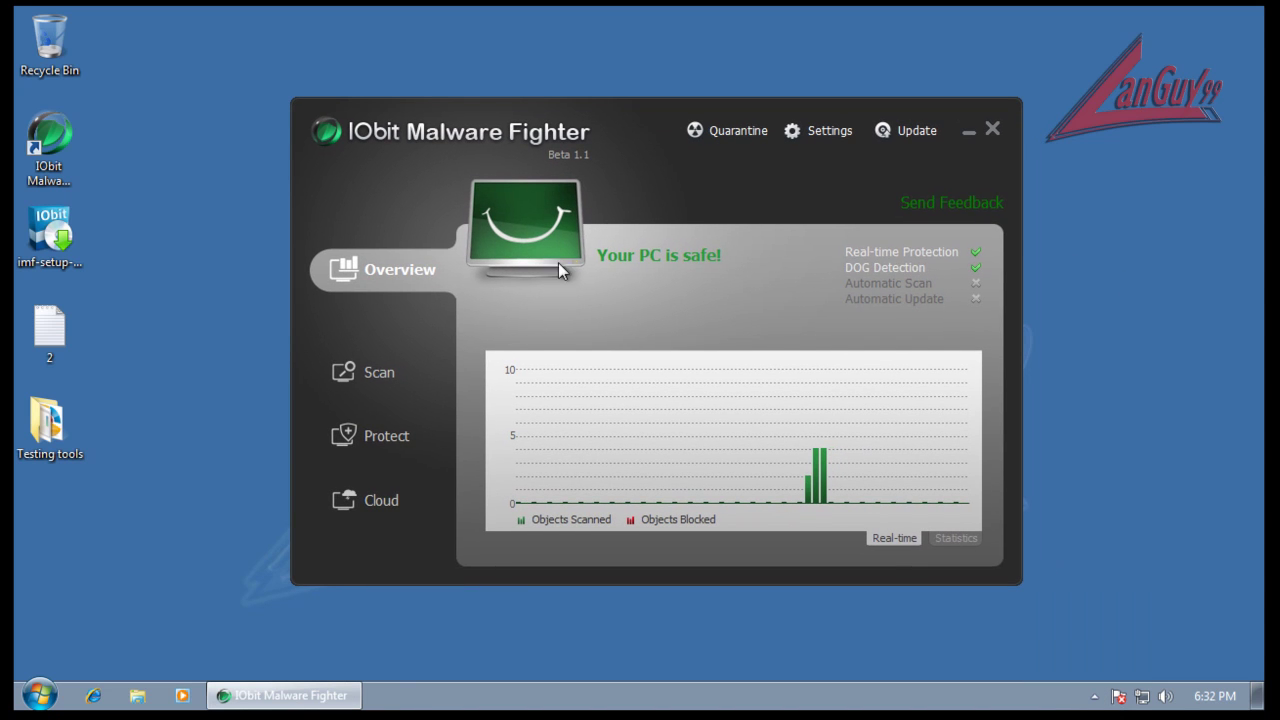
Step: Browse IObit's Scan, Protect and Cloud pages, then return to the overview
left_click(367, 373)
scroll(987, 368, "down", 2)
scroll(979, 481, "up", 2)
left_click(945, 345)
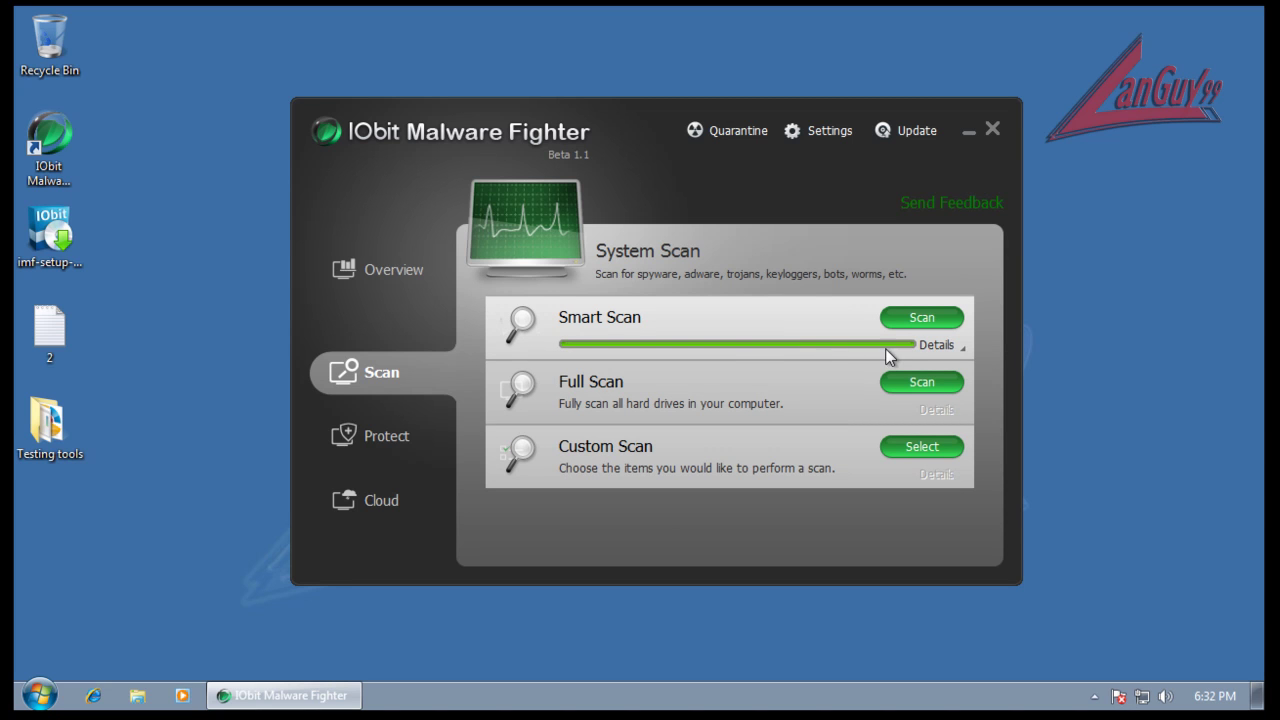
left_click(380, 436)
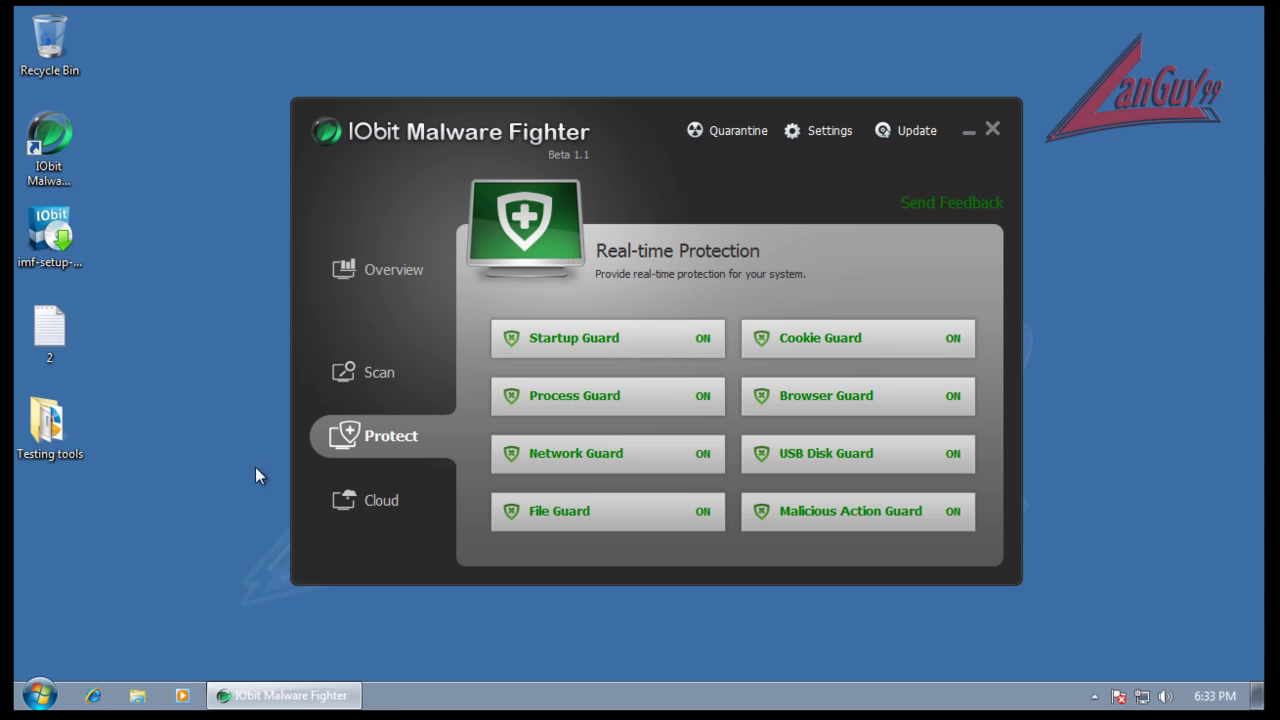
left_click(365, 503)
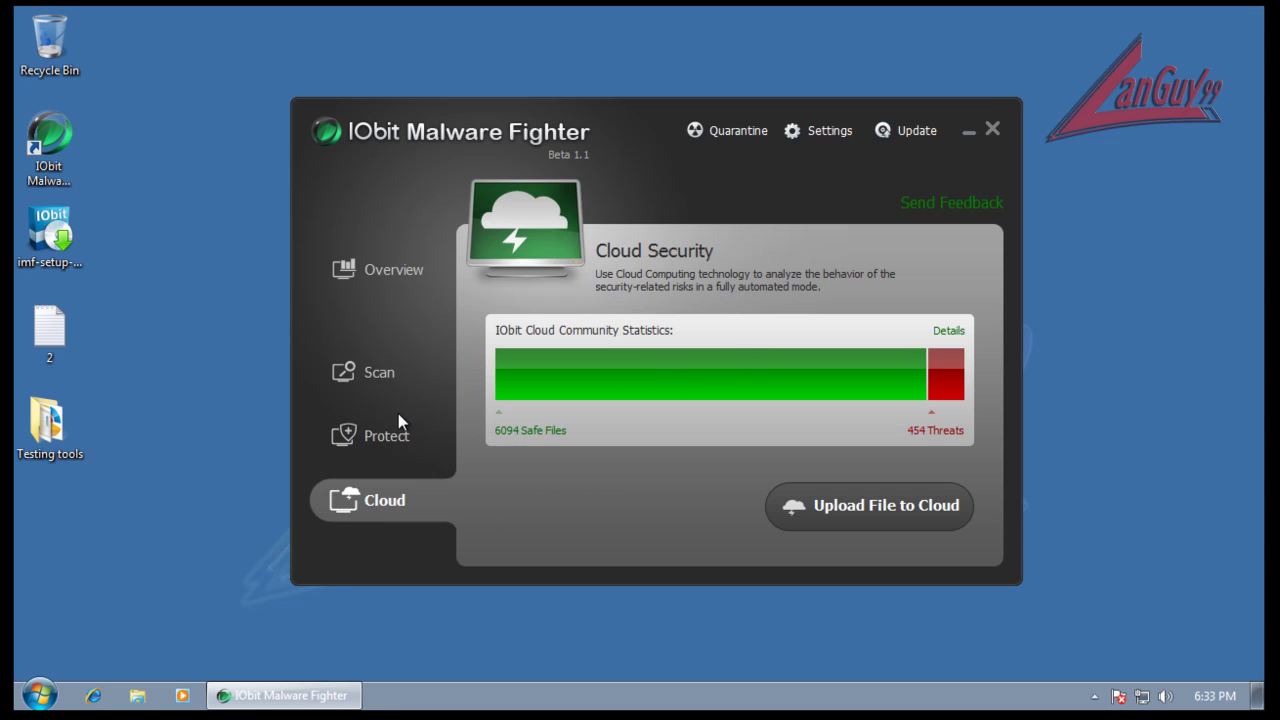
left_click(405, 440)
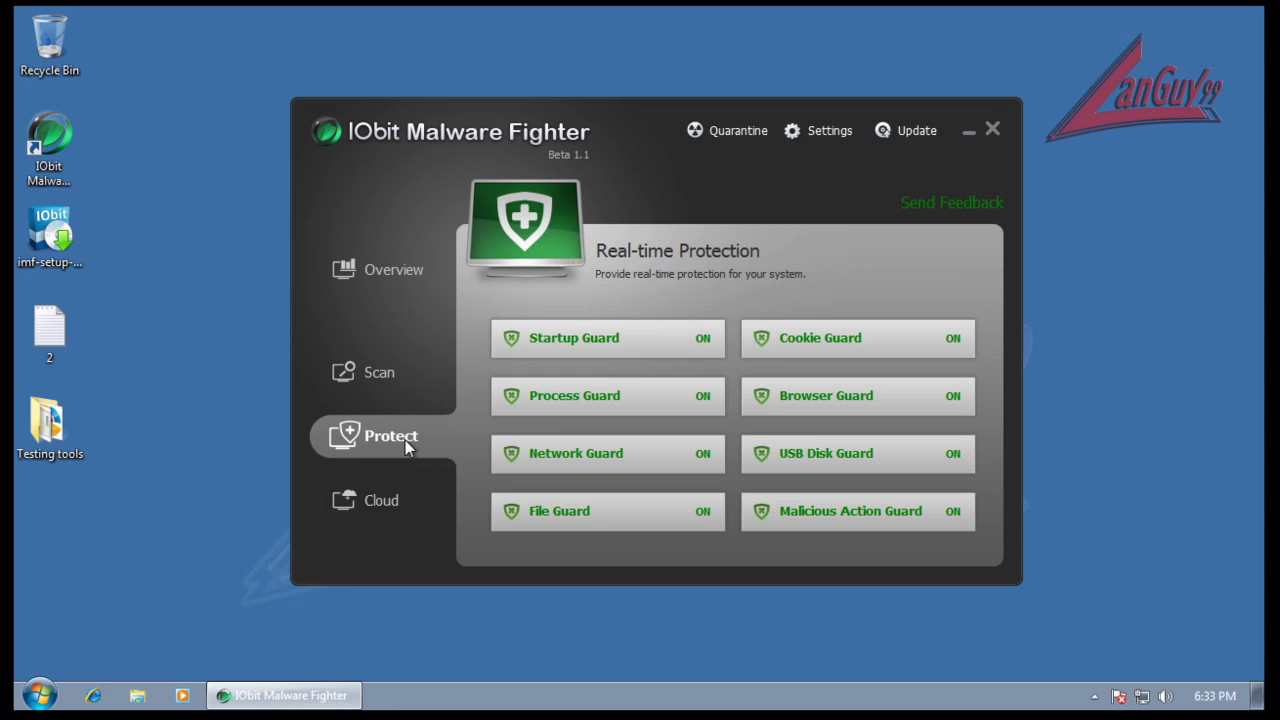
left_click(408, 268)
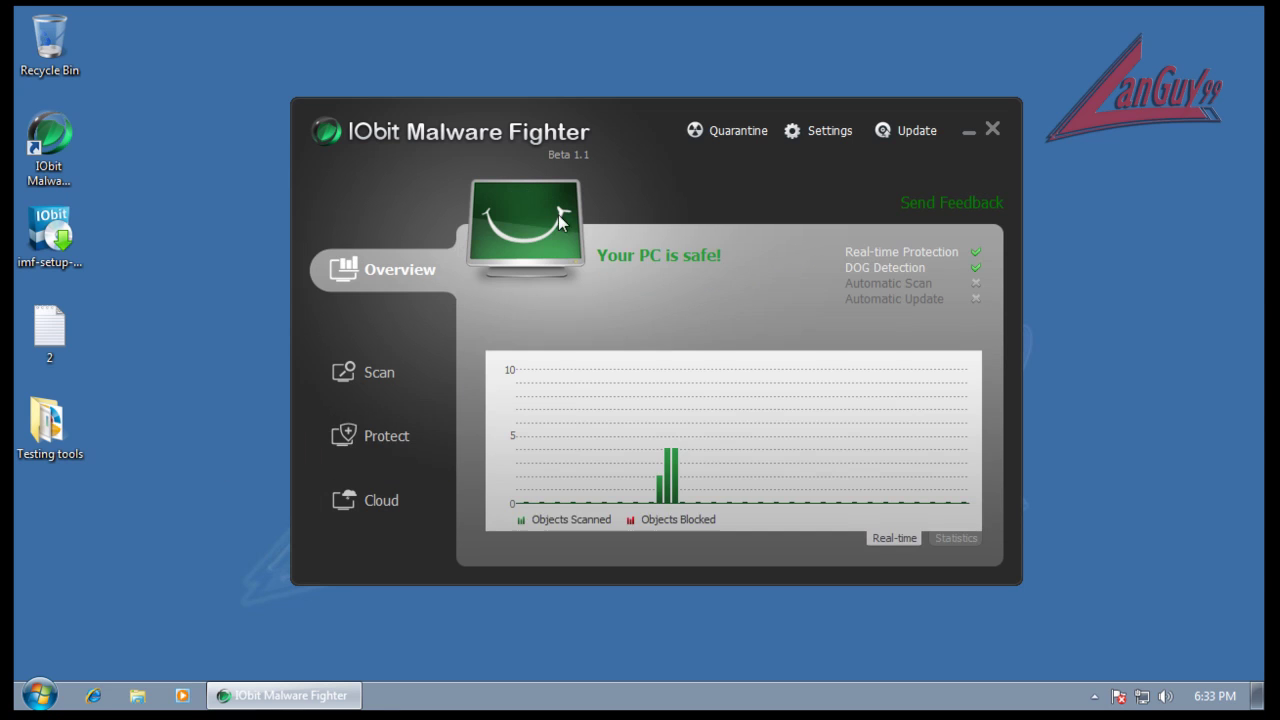
Step: Open and close Settings, then start checking for program updates
left_click(835, 133)
left_click(931, 140)
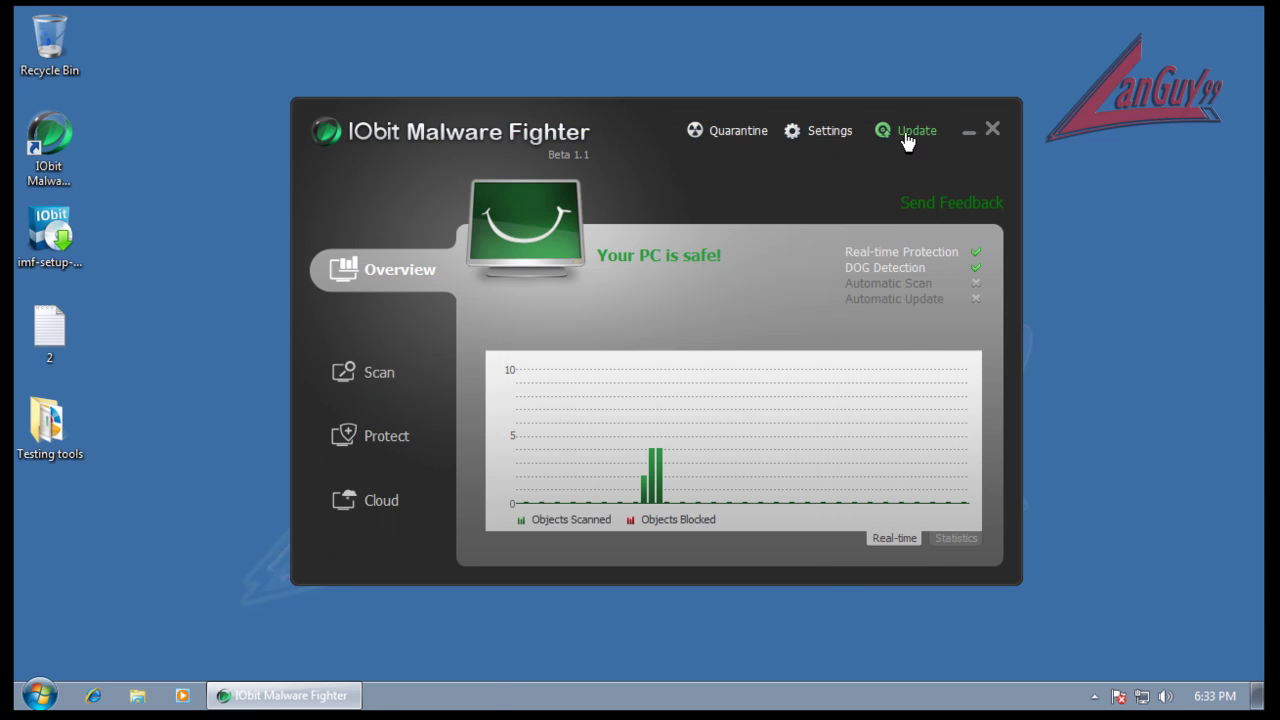
left_click(903, 132)
left_click(738, 530)
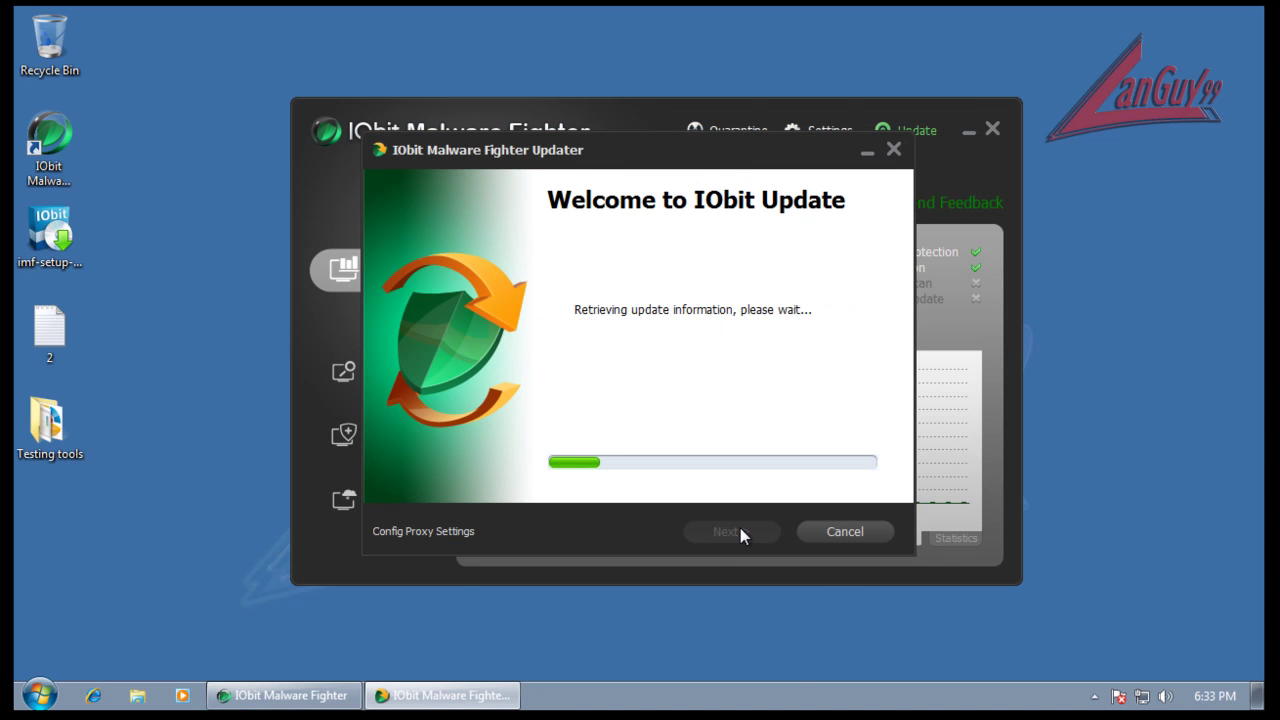
left_click(845, 532)
left_click(835, 130)
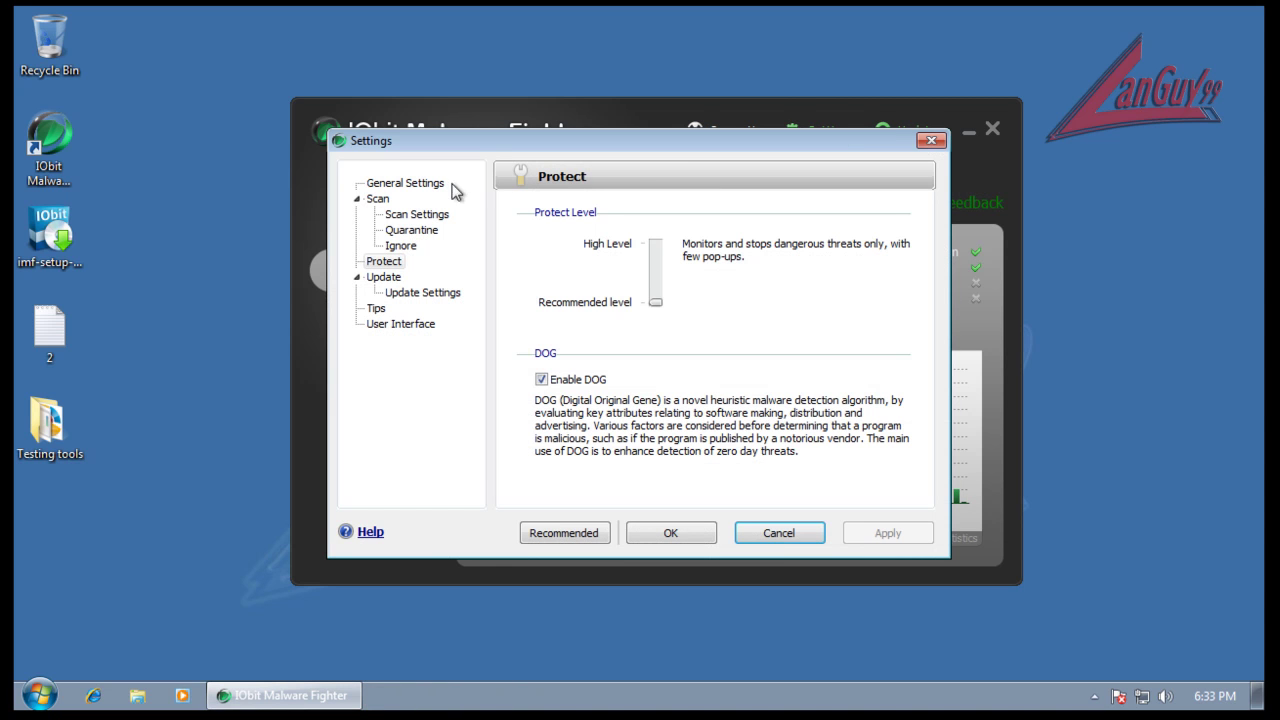
left_click(418, 184)
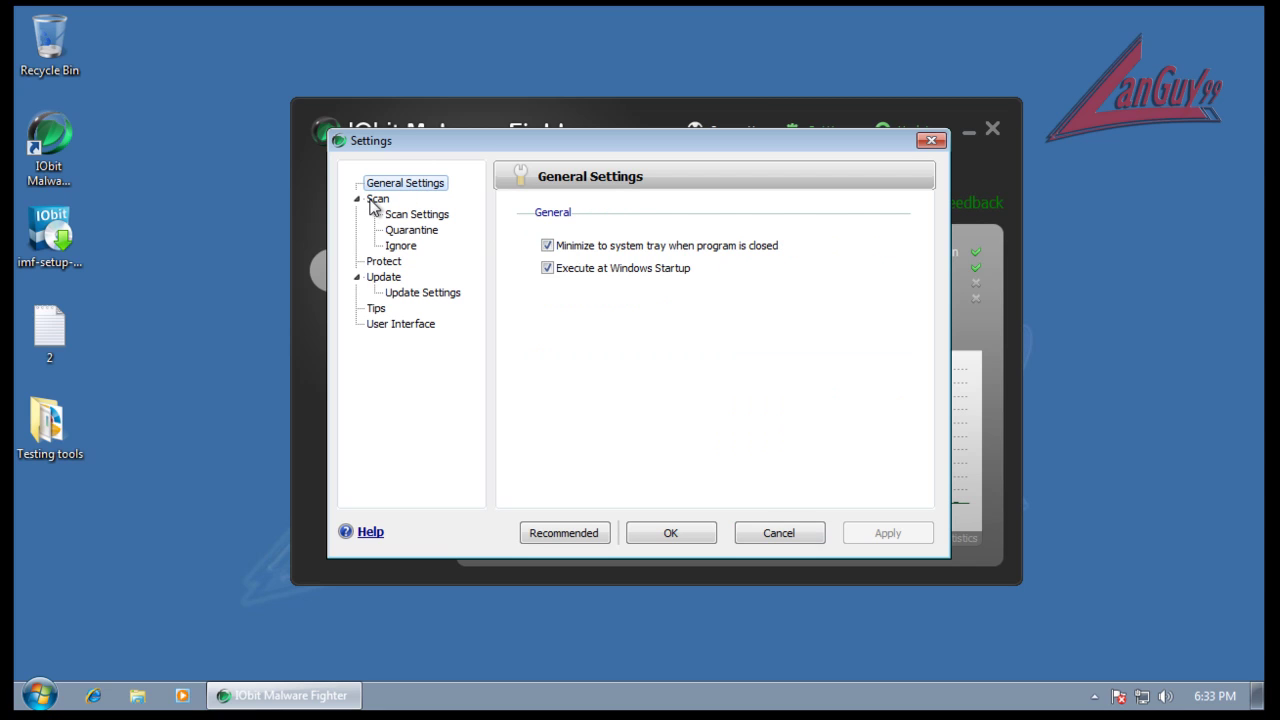
left_click(374, 203)
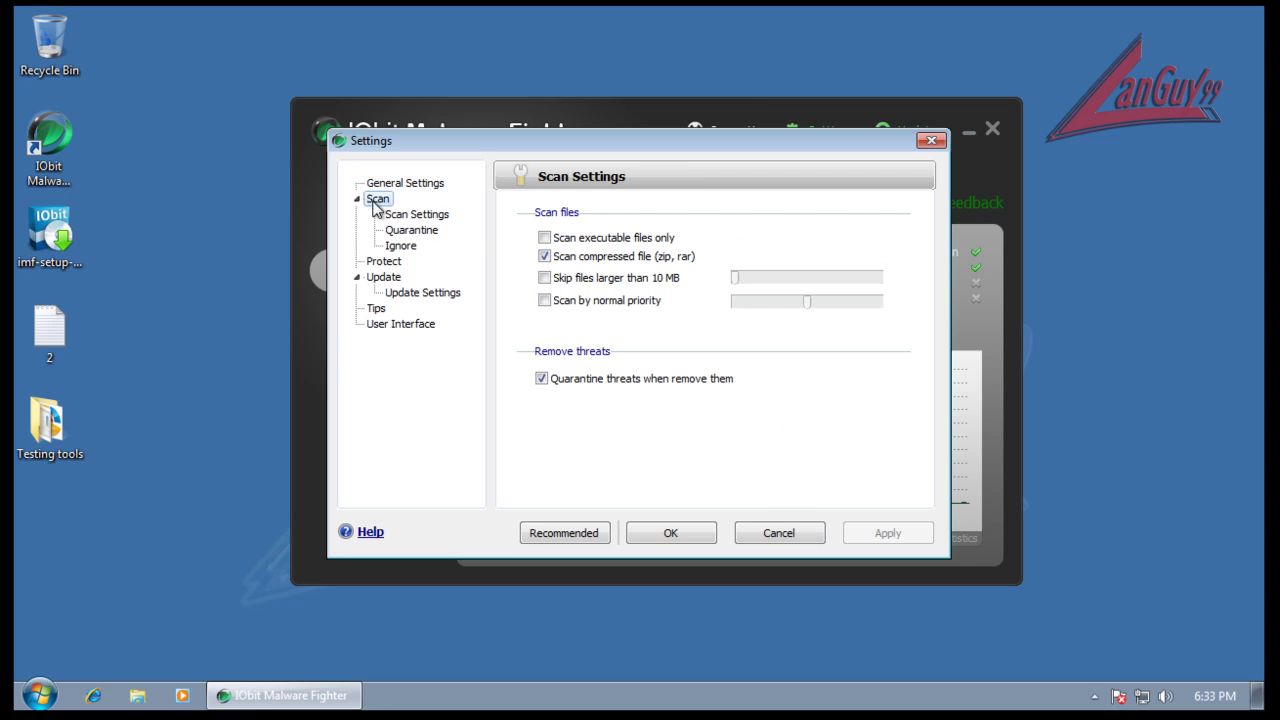
left_click(424, 215)
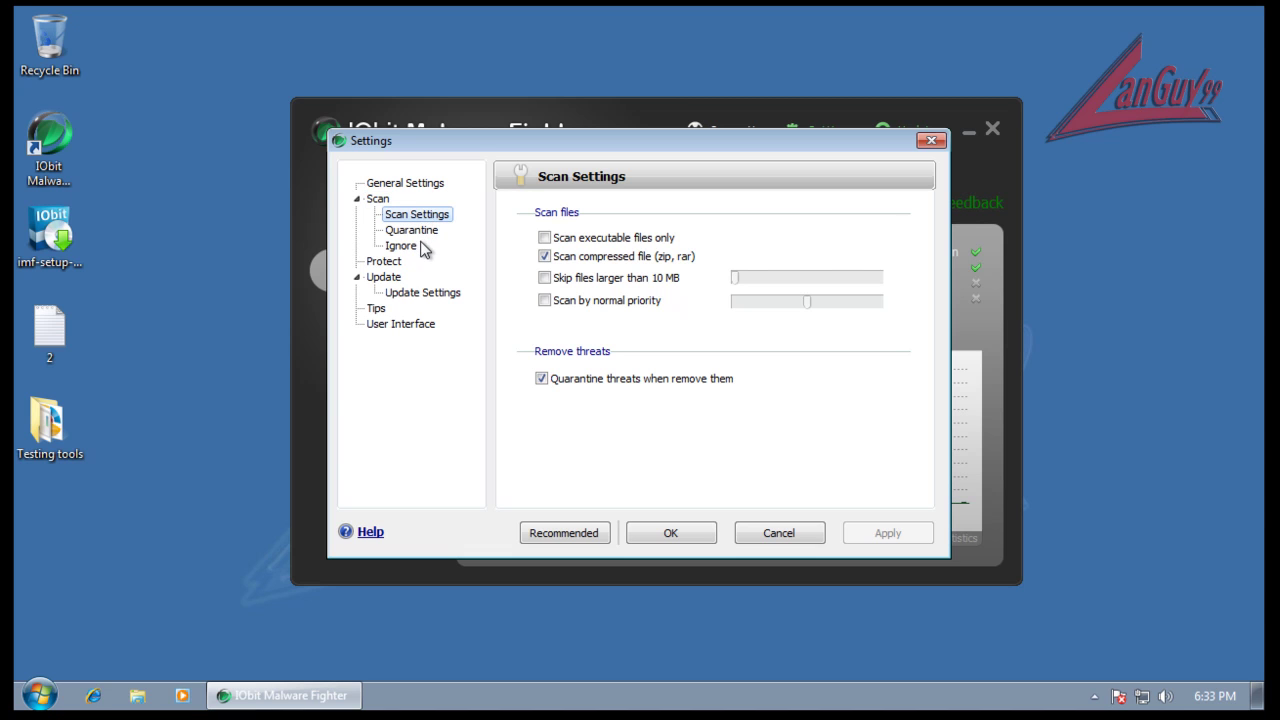
left_click(390, 264)
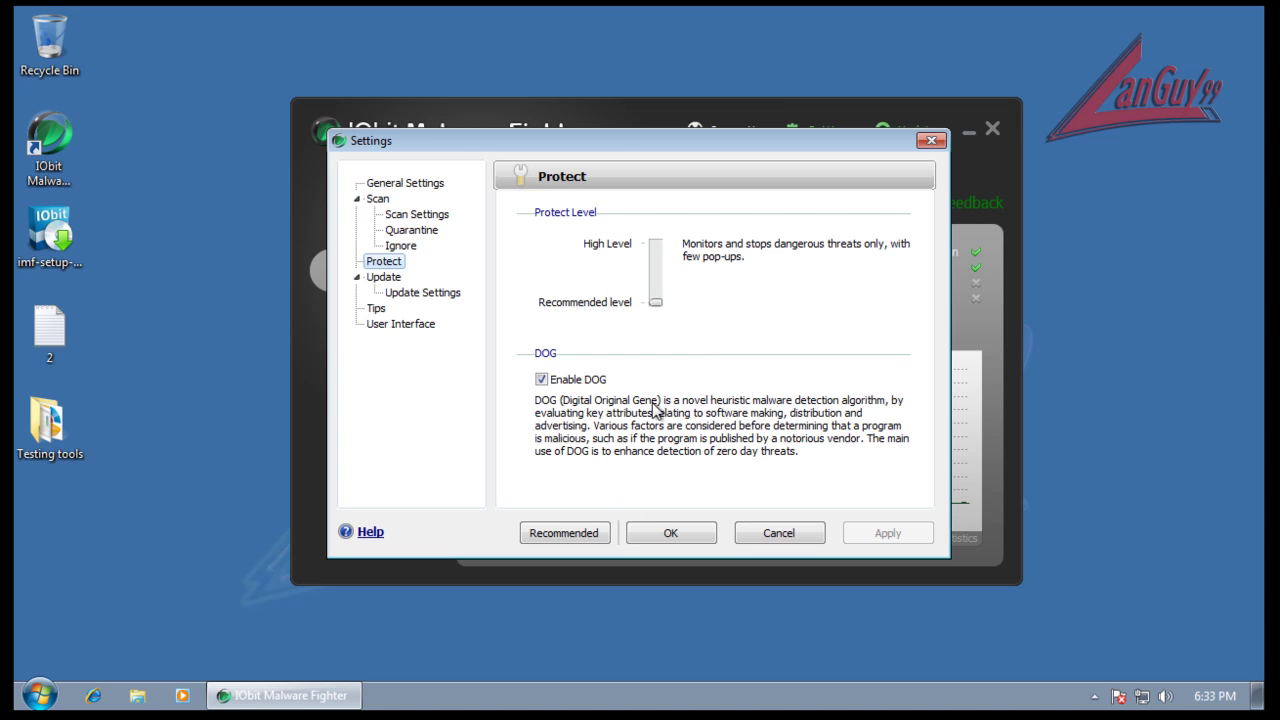
left_click(590, 534)
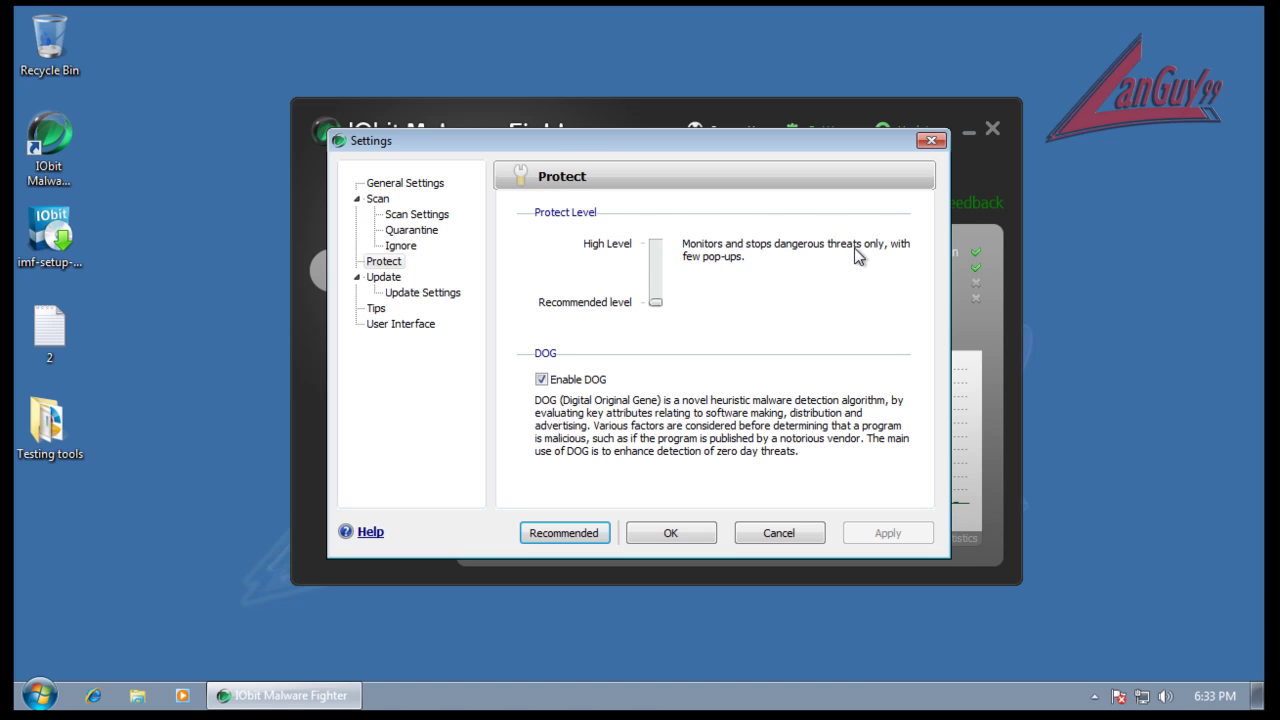
left_click(655, 302)
Step: Set the Protect Level slider to High Level, apply it, and confirm Settings with OK
left_click_drag(648, 278, 651, 248)
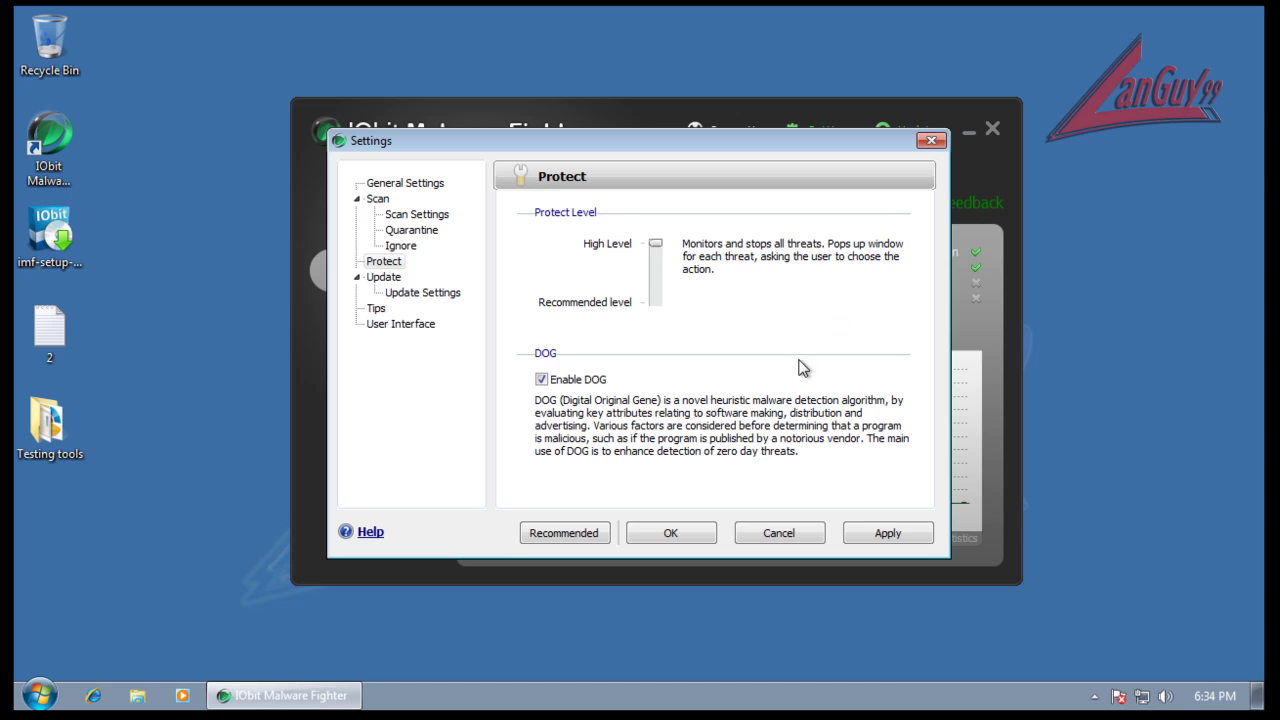
left_click(657, 301)
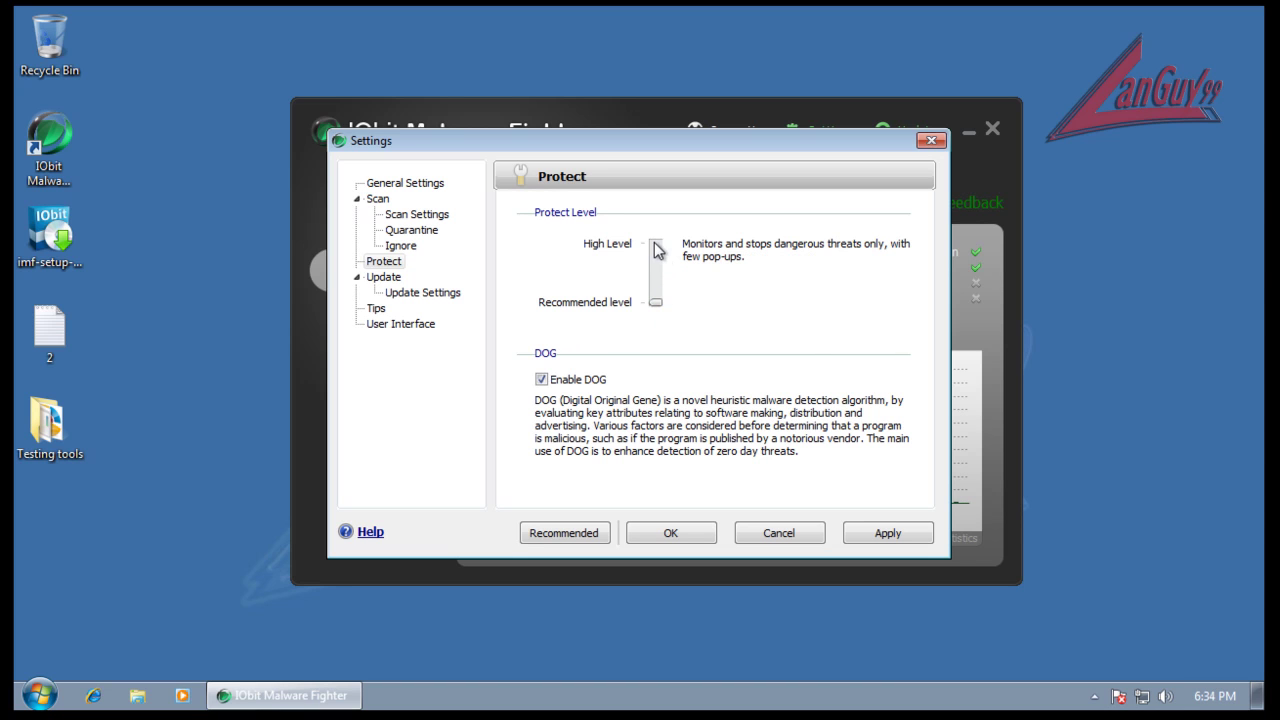
left_click(657, 250)
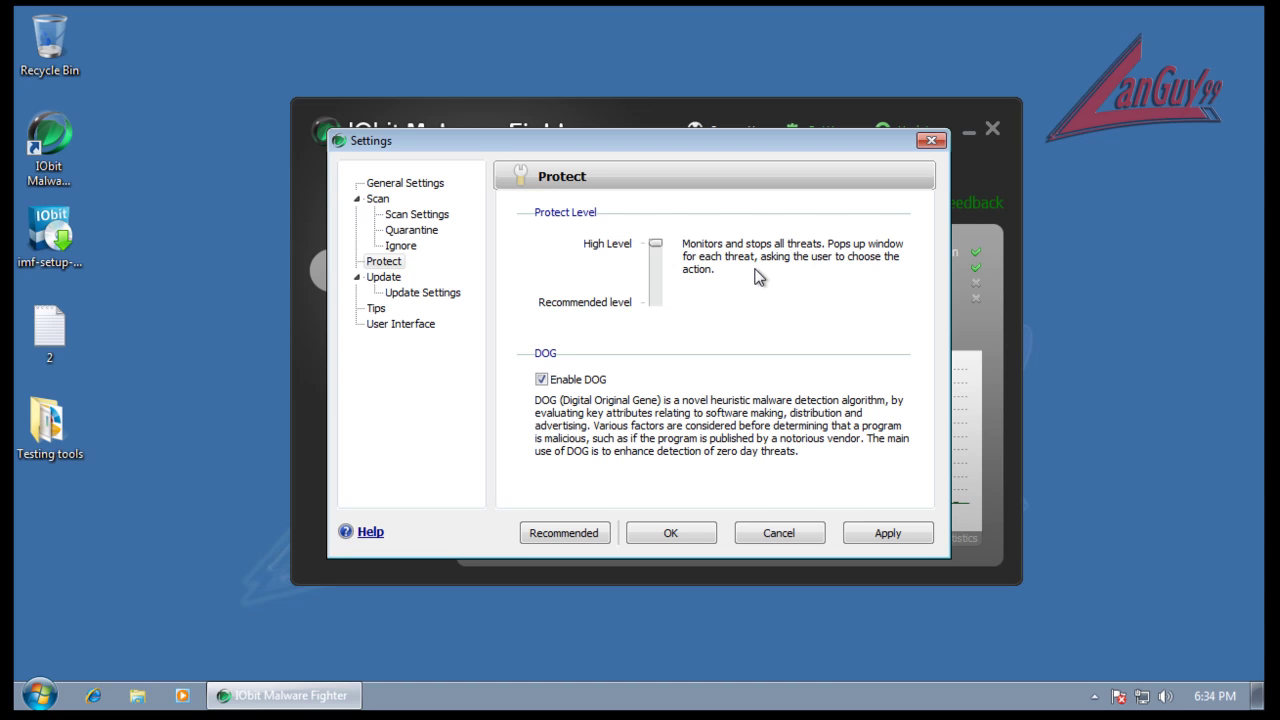
left_click(900, 535)
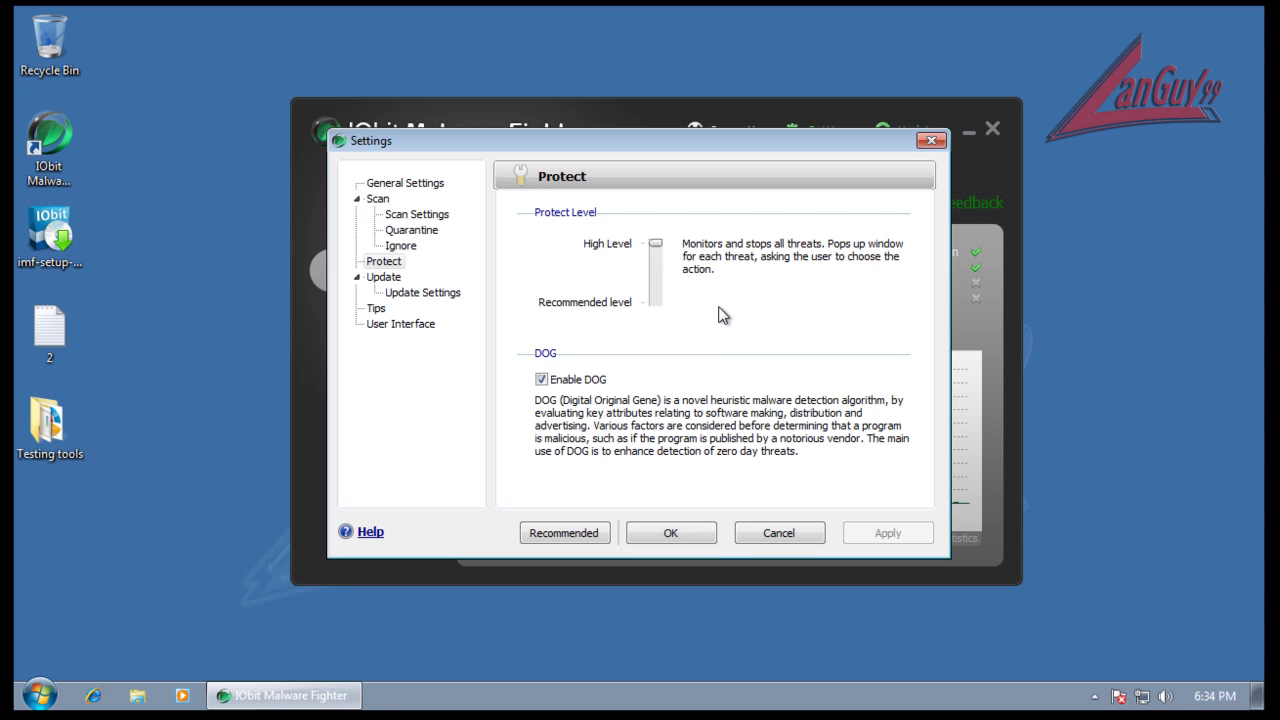
left_click(671, 533)
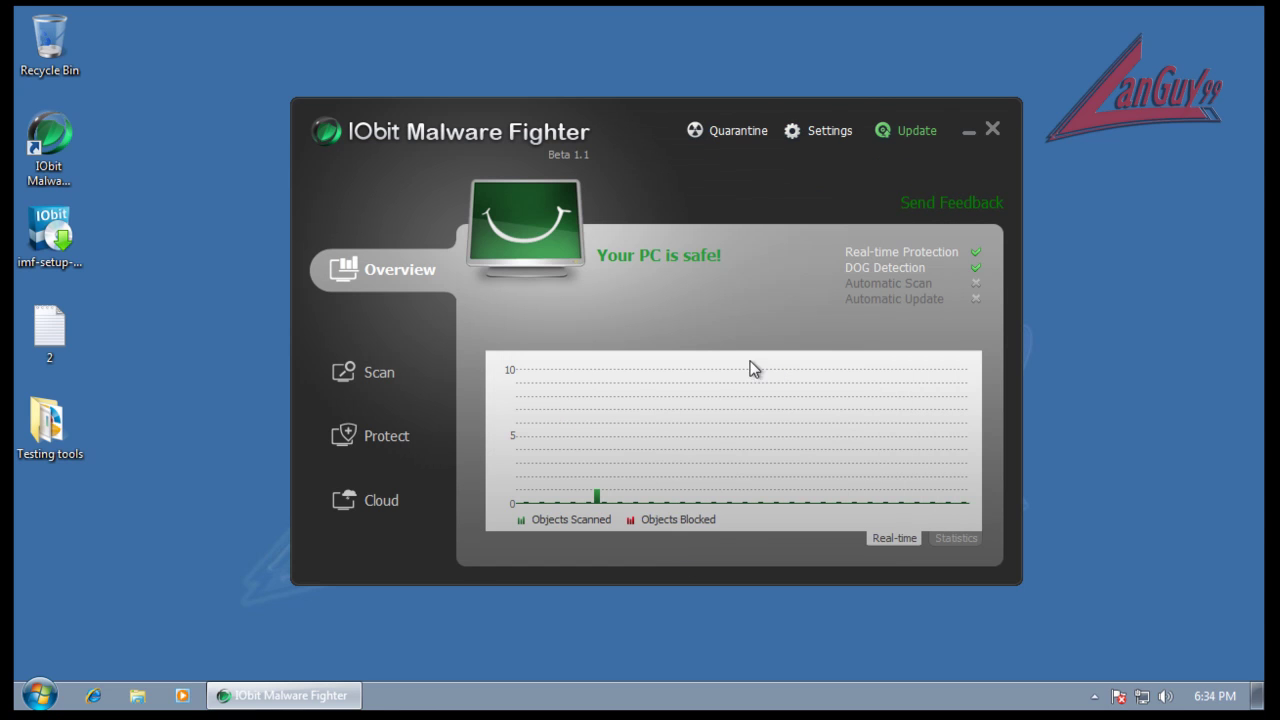
Step: Close IObit and arrange Internet Explorer beside the Notepad list of malware URLs
left_click(992, 129)
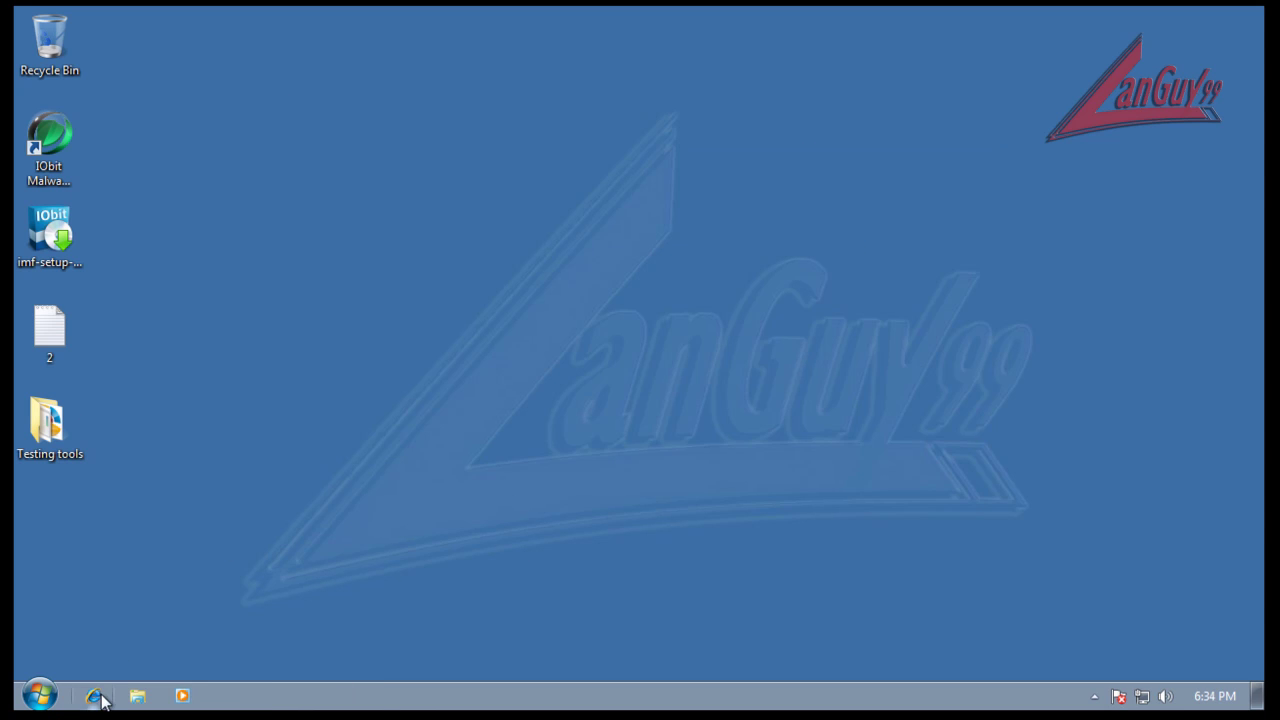
double_click(49, 335)
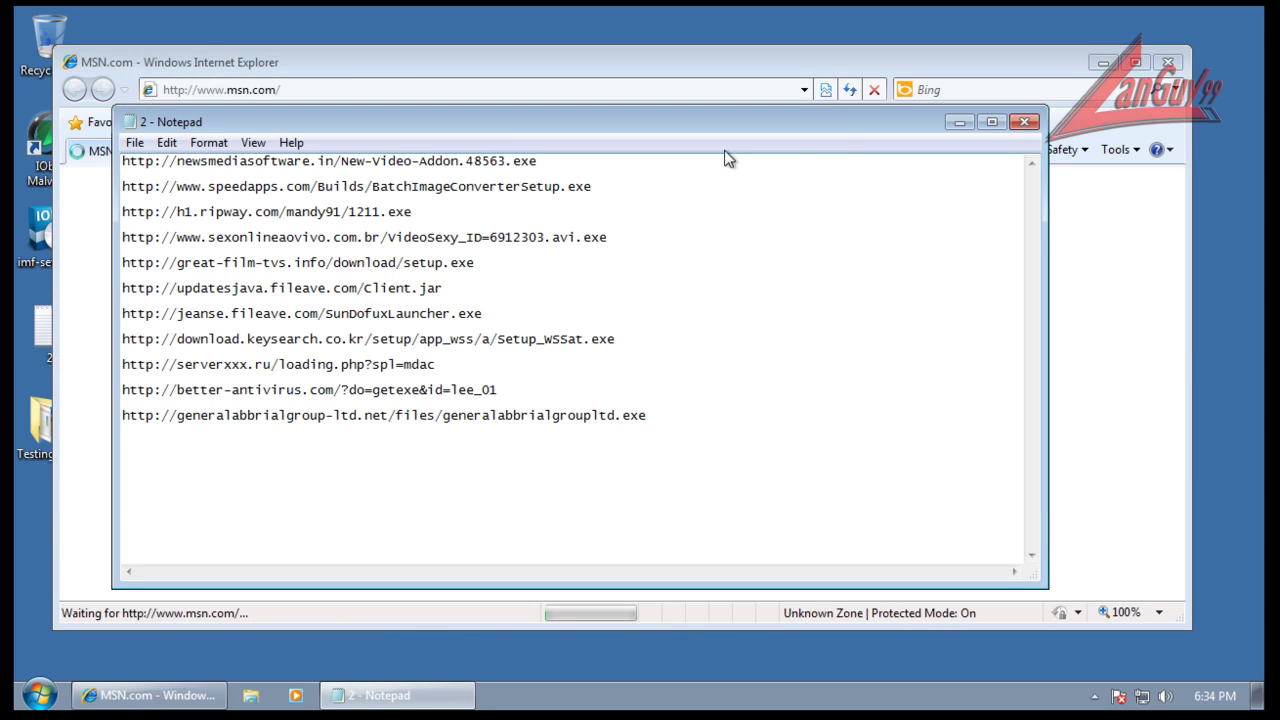
left_click_drag(829, 124, 731, 178)
mouse_move(736, 69)
left_mouse_down()
mouse_move(830, 66)
mouse_move(772, 61)
left_mouse_up()
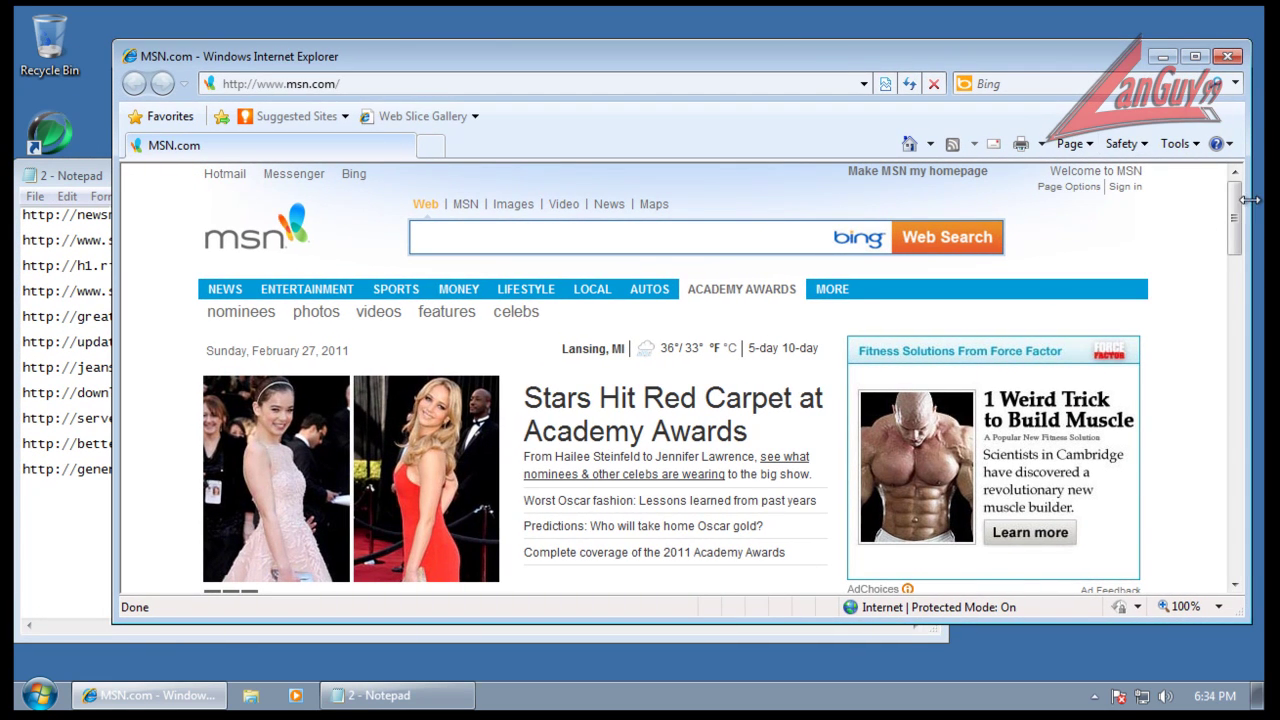
left_click_drag(1247, 204, 983, 199)
left_click_drag(791, 63, 1071, 43)
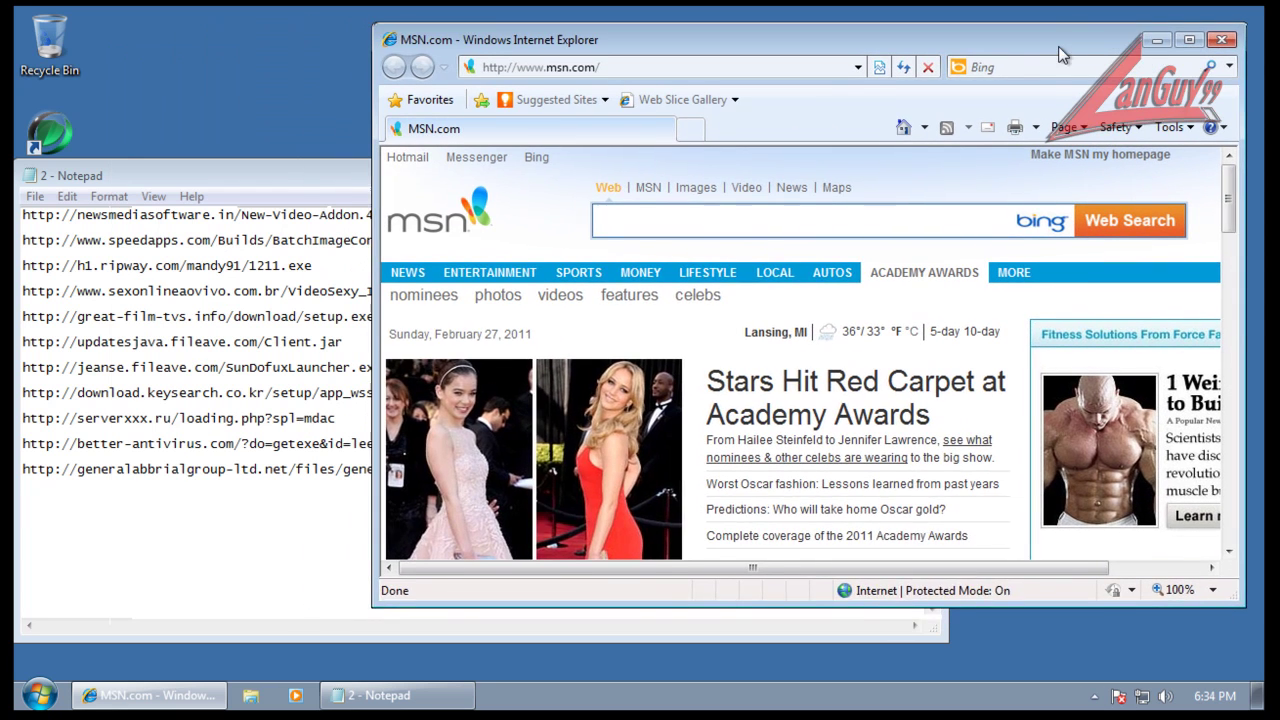
left_click(318, 218)
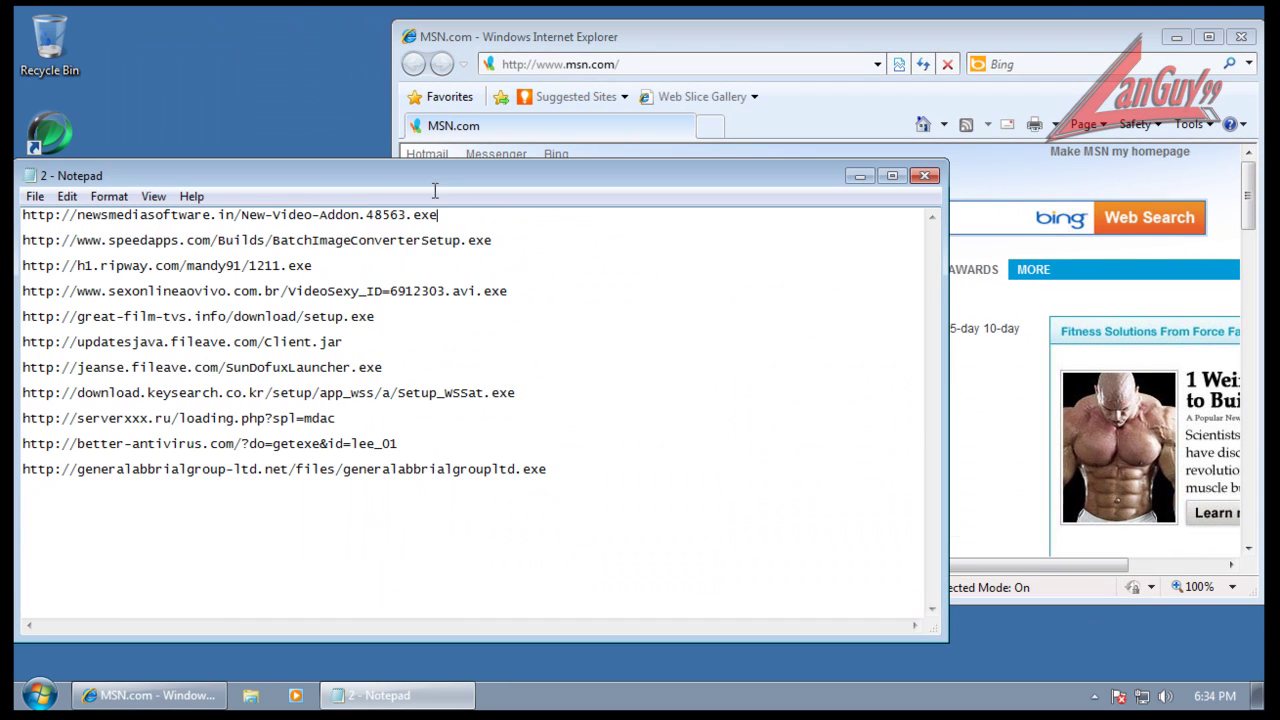
Step: Load the newsmediasoftware URL and run the New-Video-Addon download despite the warning
mouse_move(20, 240)
left_mouse_down()
mouse_move(16, 276)
mouse_move(16, 212)
left_mouse_up()
key("ctrl+c")
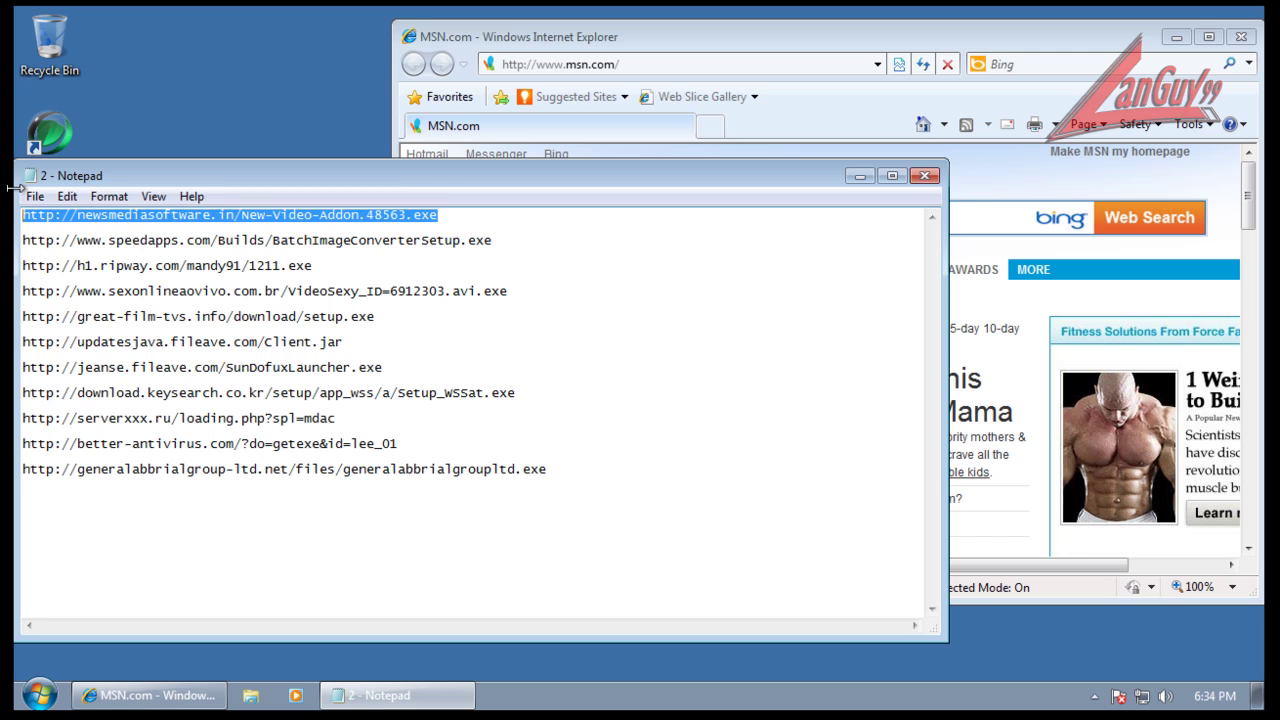
left_click(740, 70)
key("ctrl+v")
key("Return")
left_click(628, 366)
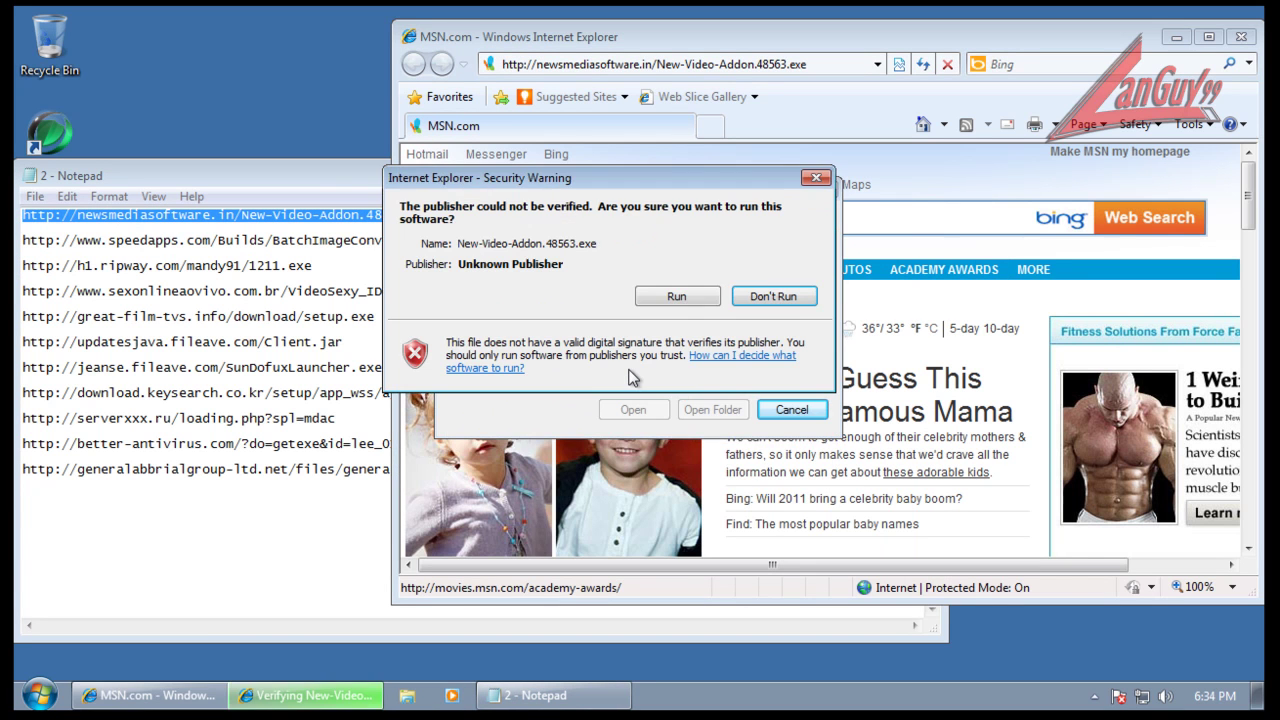
left_click(662, 296)
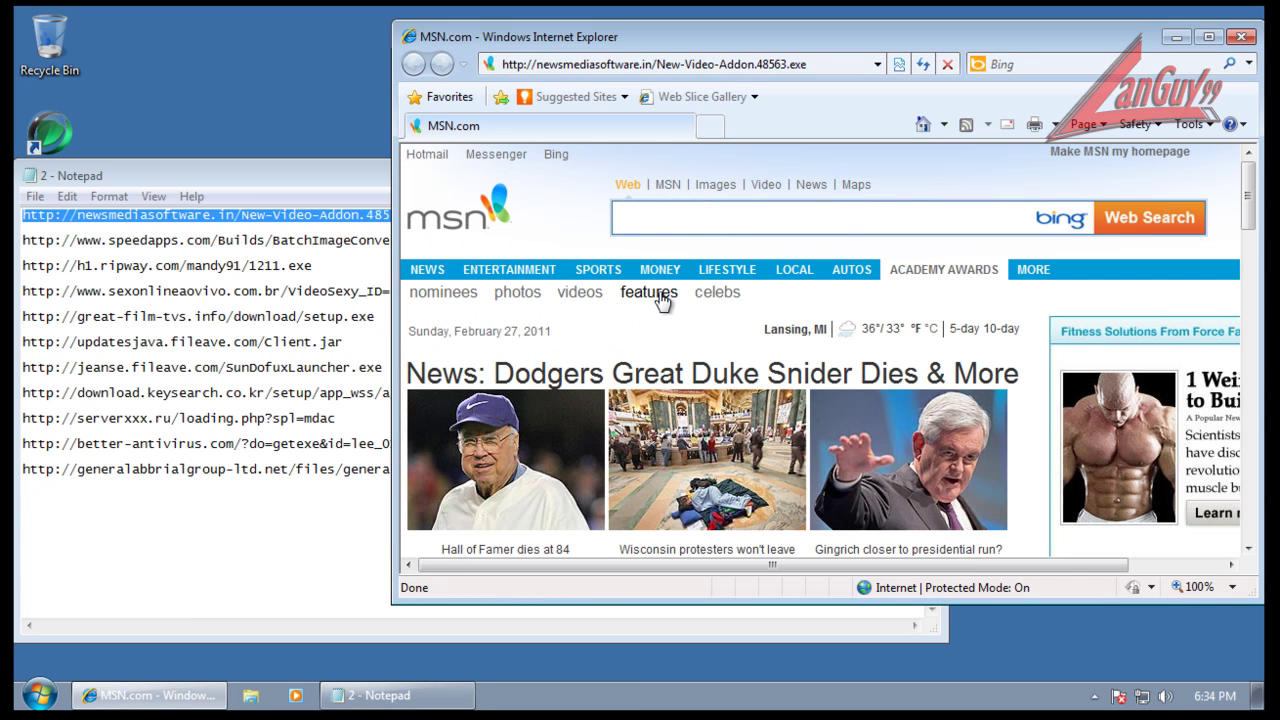
Step: Copy the speedapps URL into the browser and run the BatchImageConverterSetup download
left_click(331, 246)
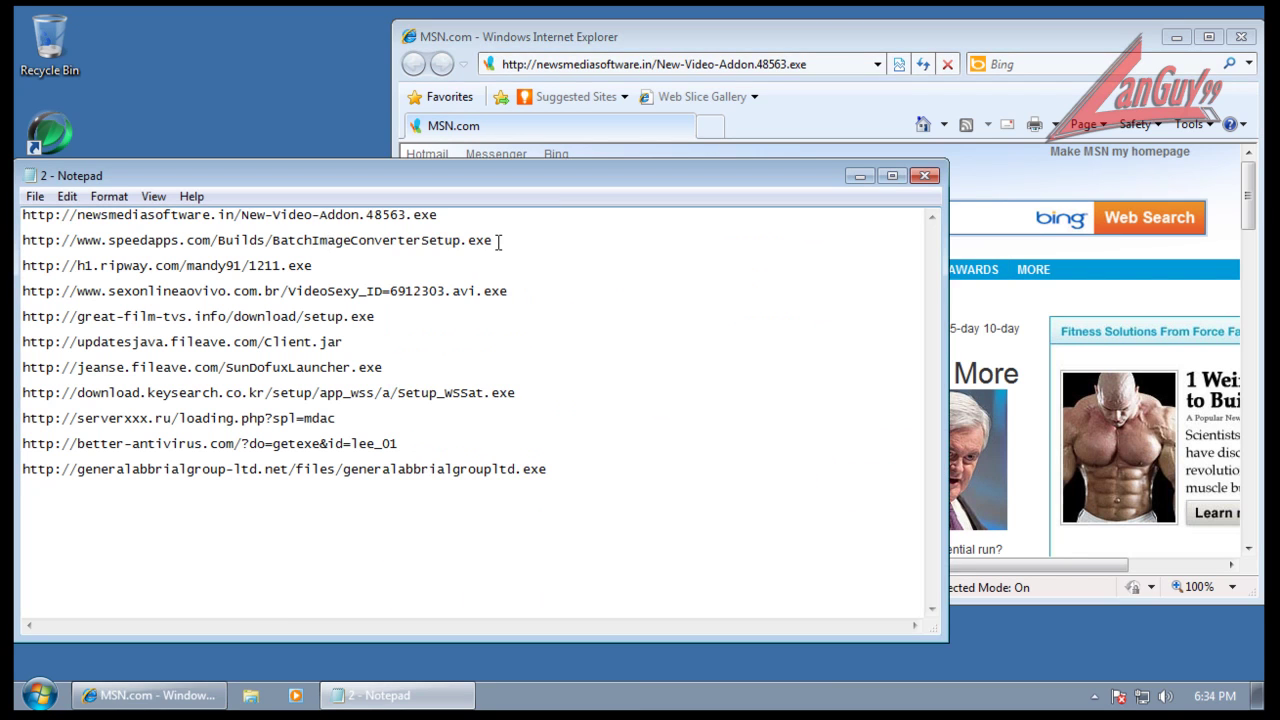
left_click(498, 242)
key("shift+Home")
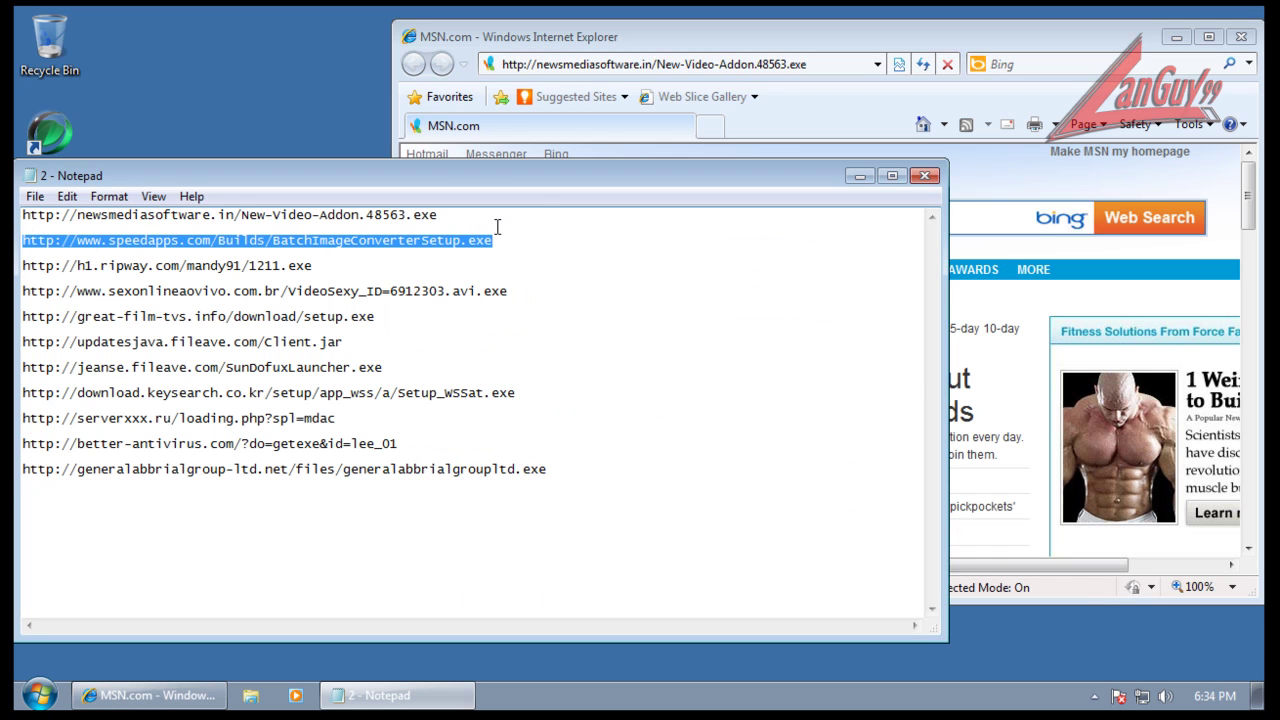
key("ctrl+c")
left_click(634, 66)
key("ctrl+v")
key("Return")
left_click(620, 367)
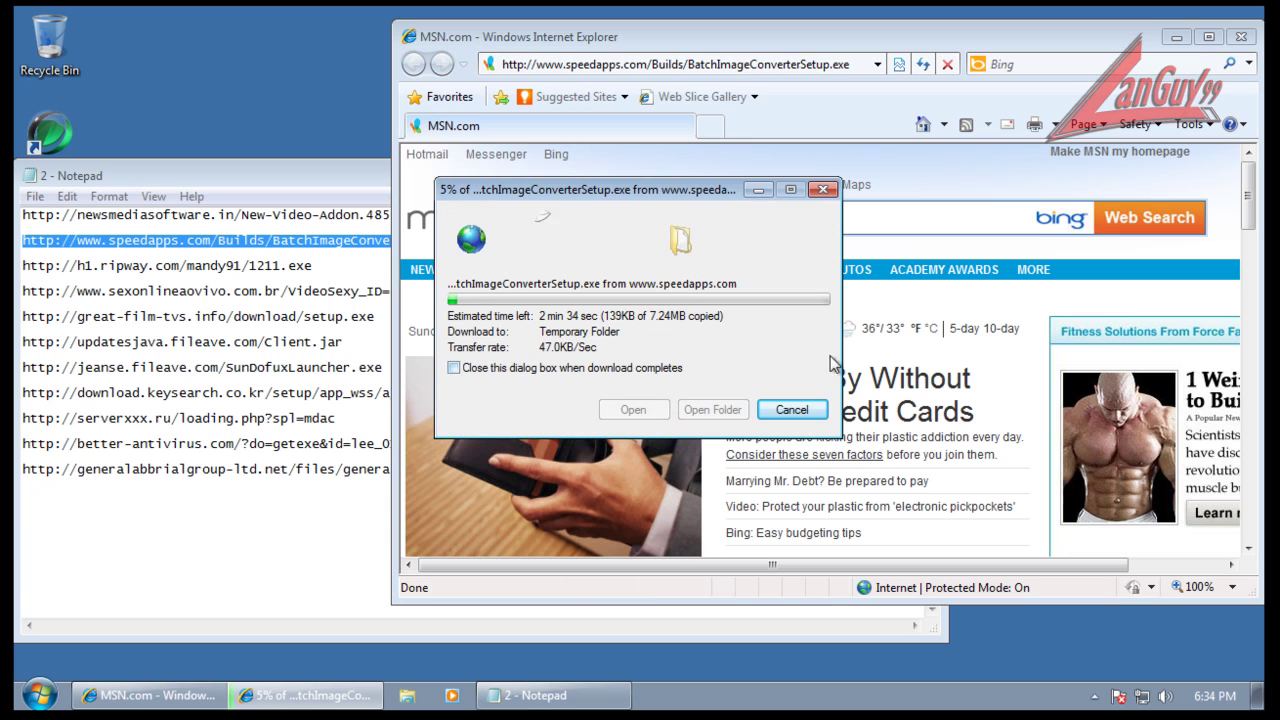
Step: Load the ripway 1211.exe URL and run the downloaded file
left_click_drag(22, 265, 312, 265)
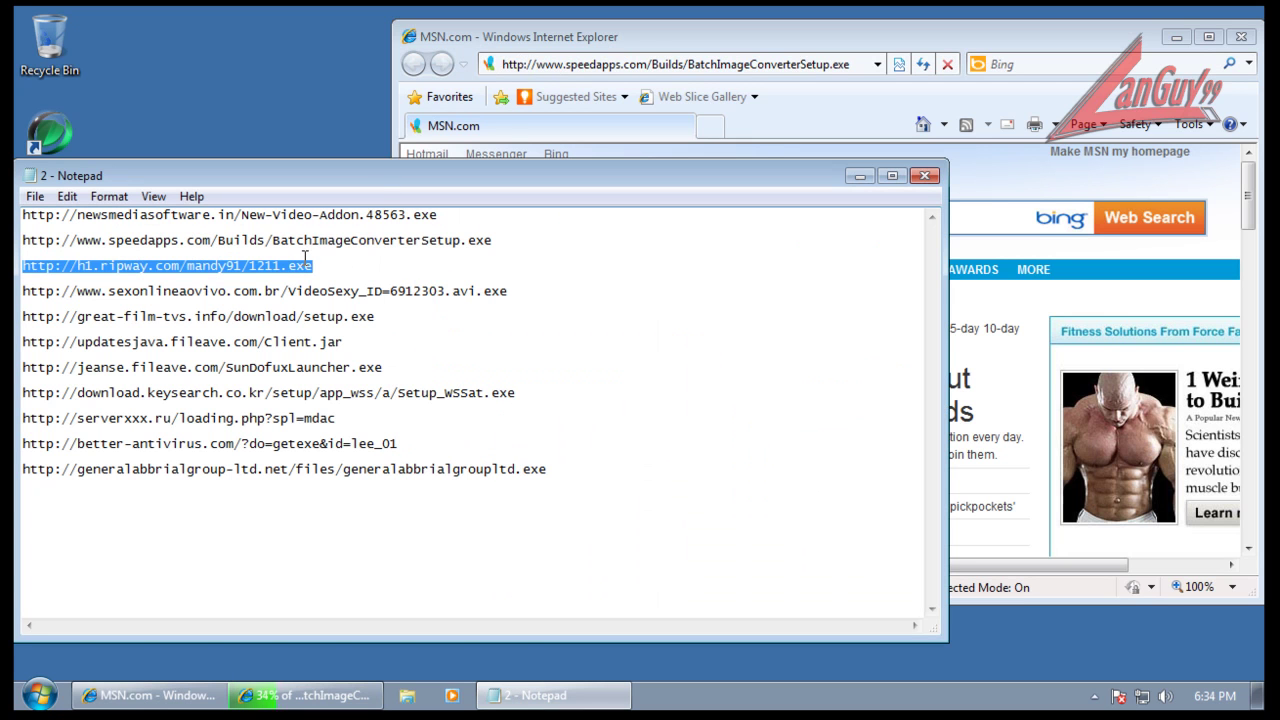
left_click(657, 64)
double_click(667, 64)
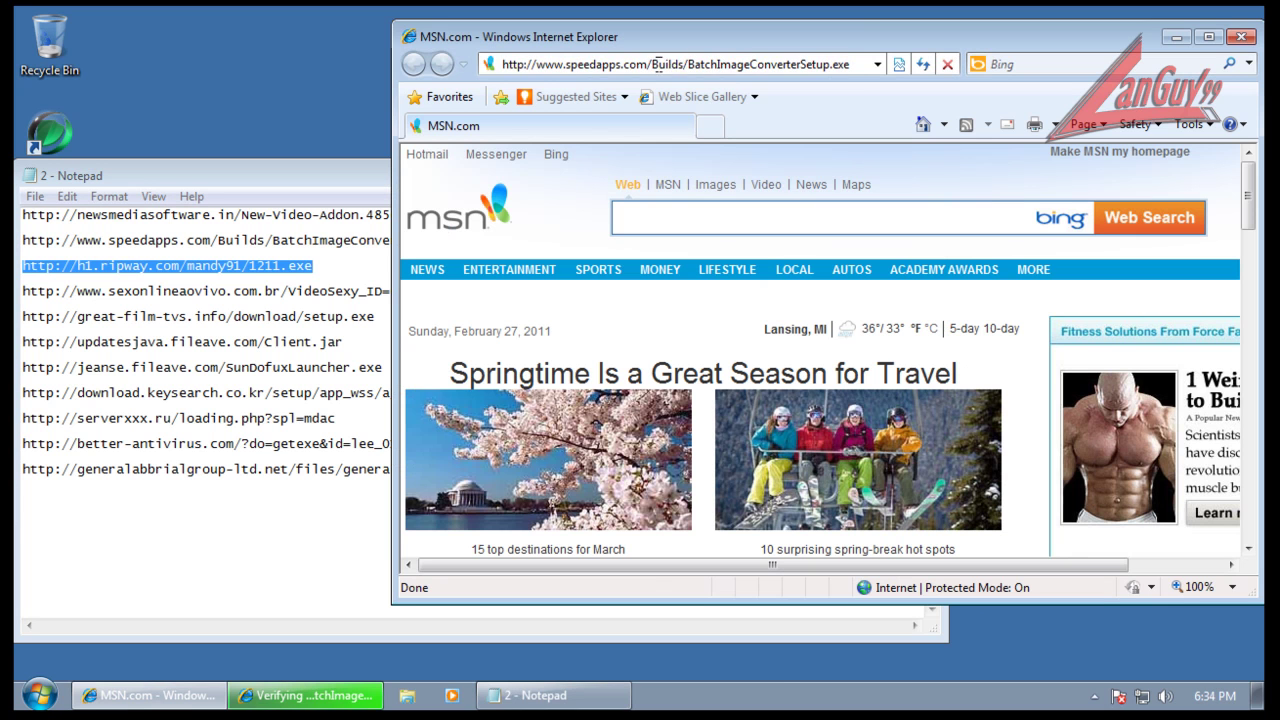
key("ctrl+a")
key("ctrl+v")
key("Return")
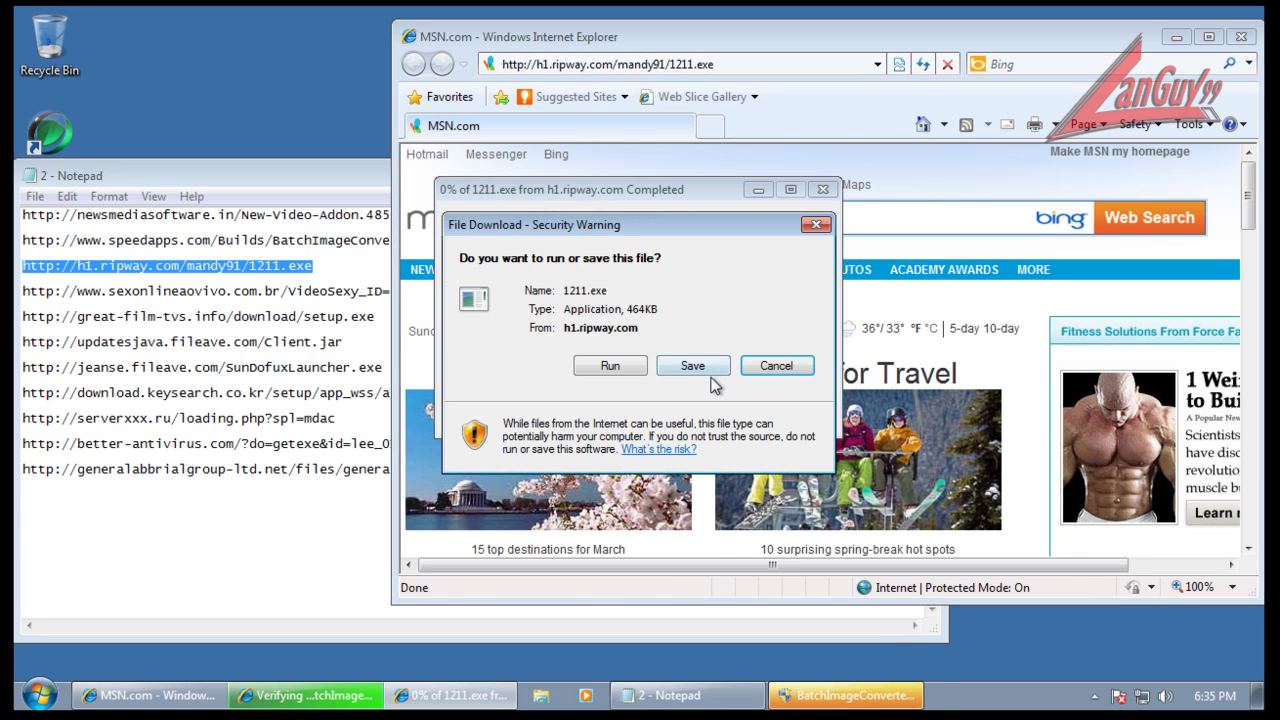
left_click(615, 366)
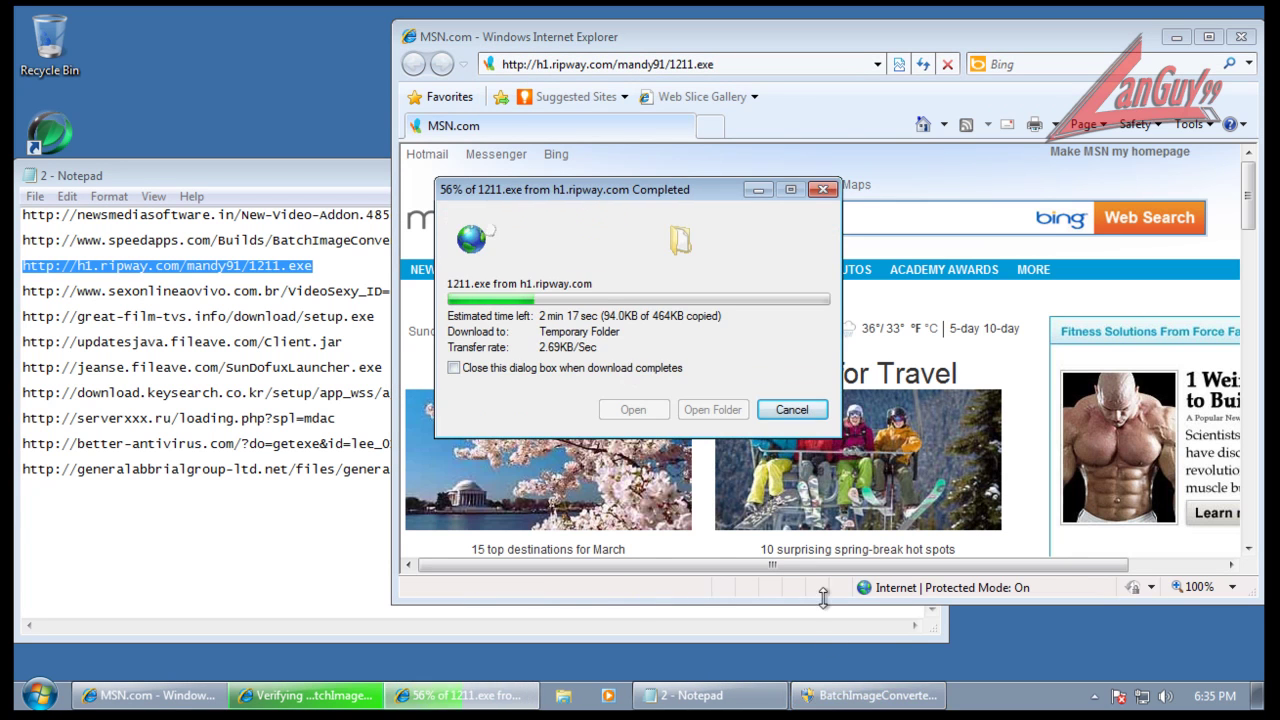
Step: Install Batch Image Converter to the default folder and allow the unverified 1211.exe to run
left_click(853, 700)
left_click(726, 491)
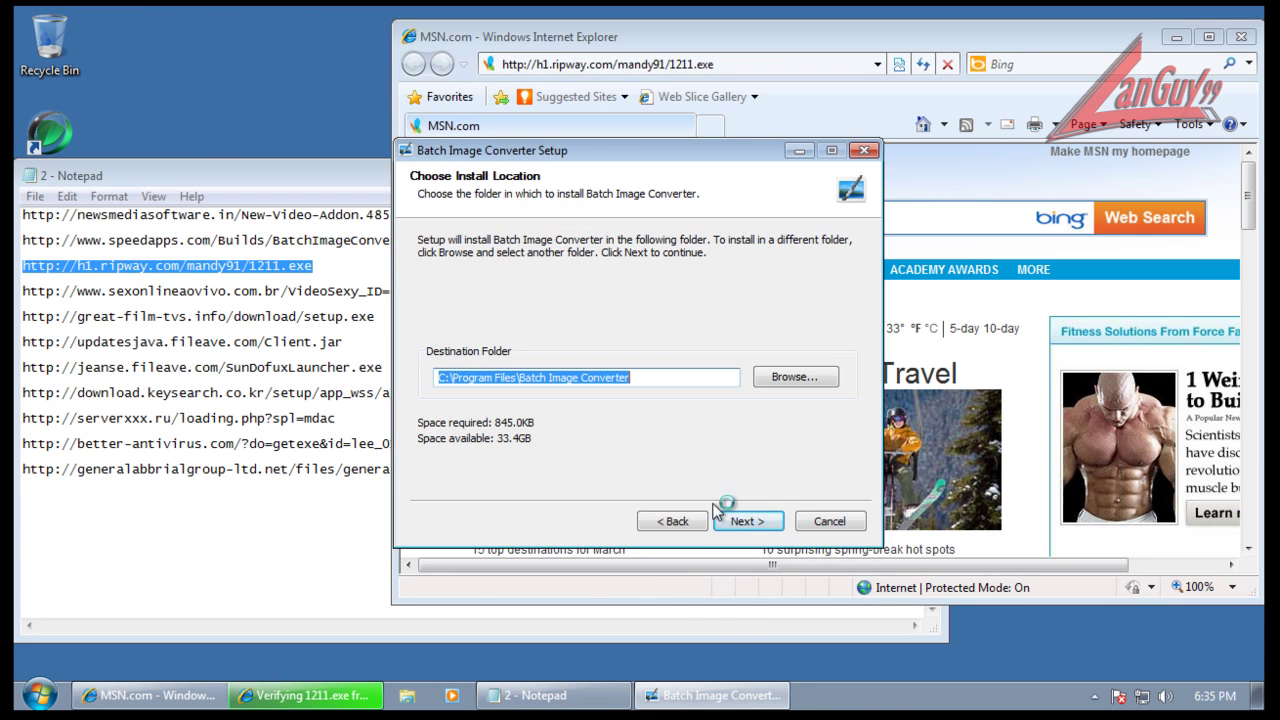
left_click(722, 516)
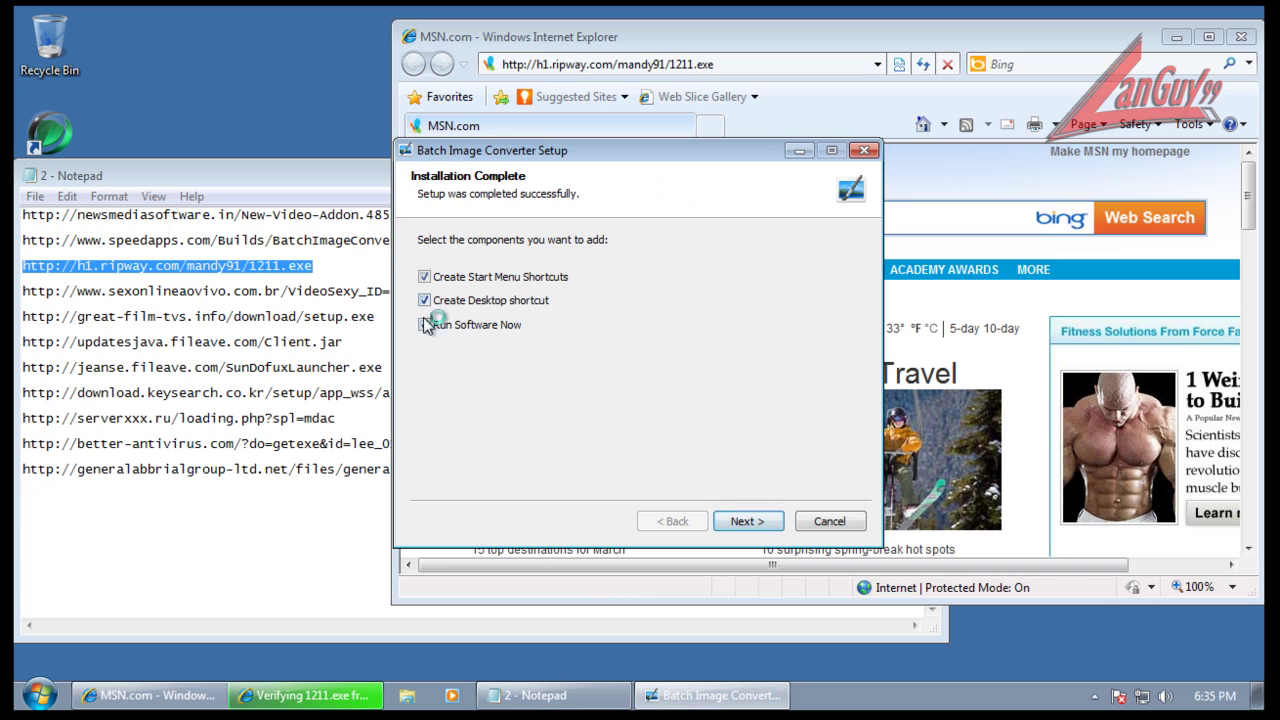
left_click(742, 521)
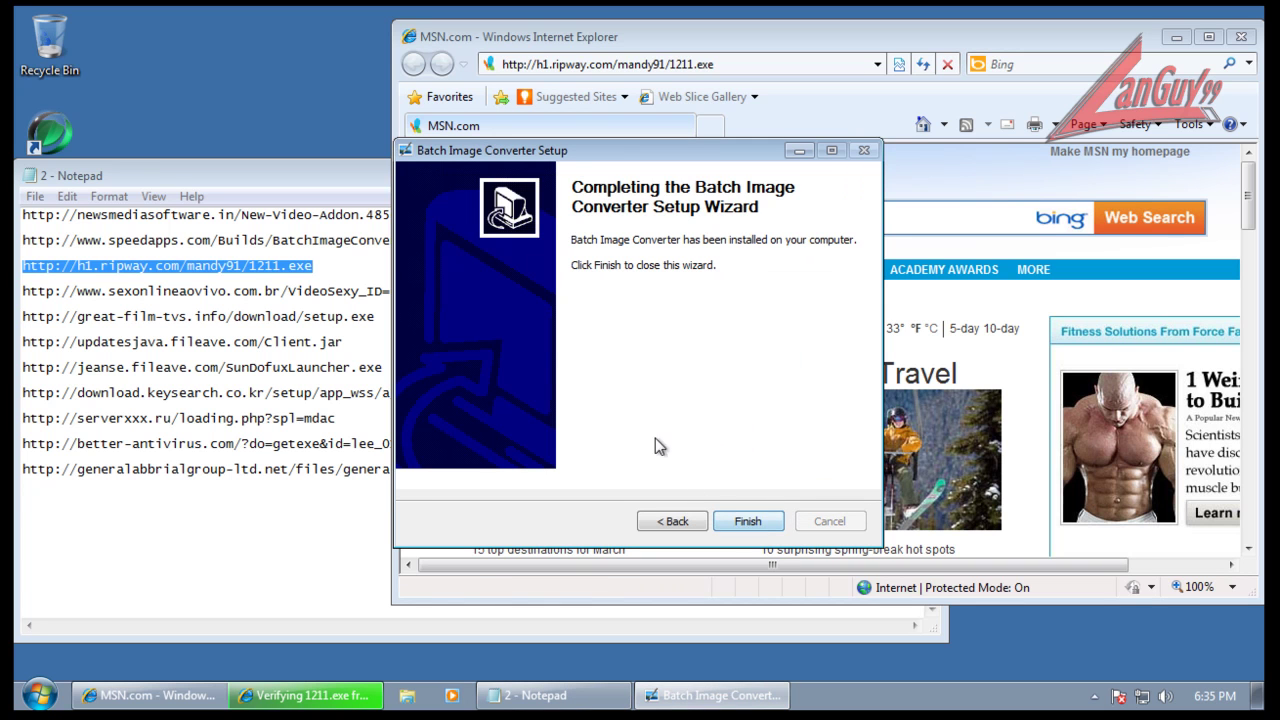
left_click(752, 524)
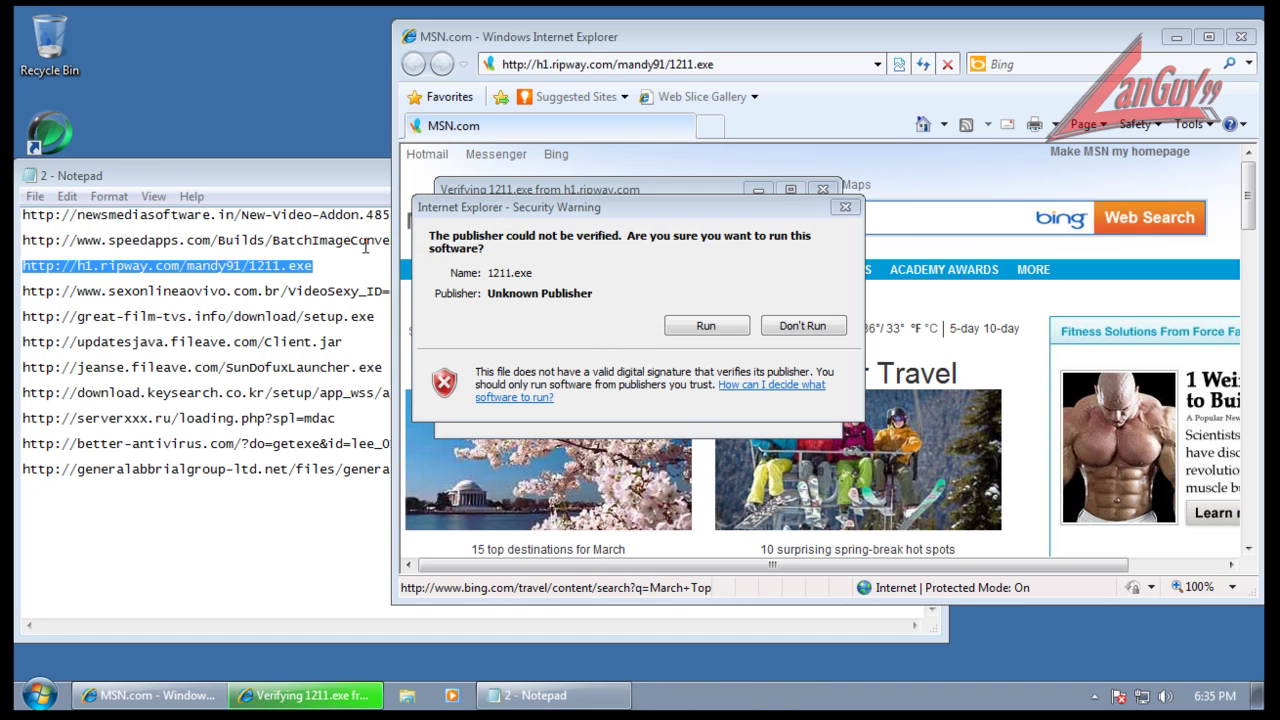
left_click(718, 334)
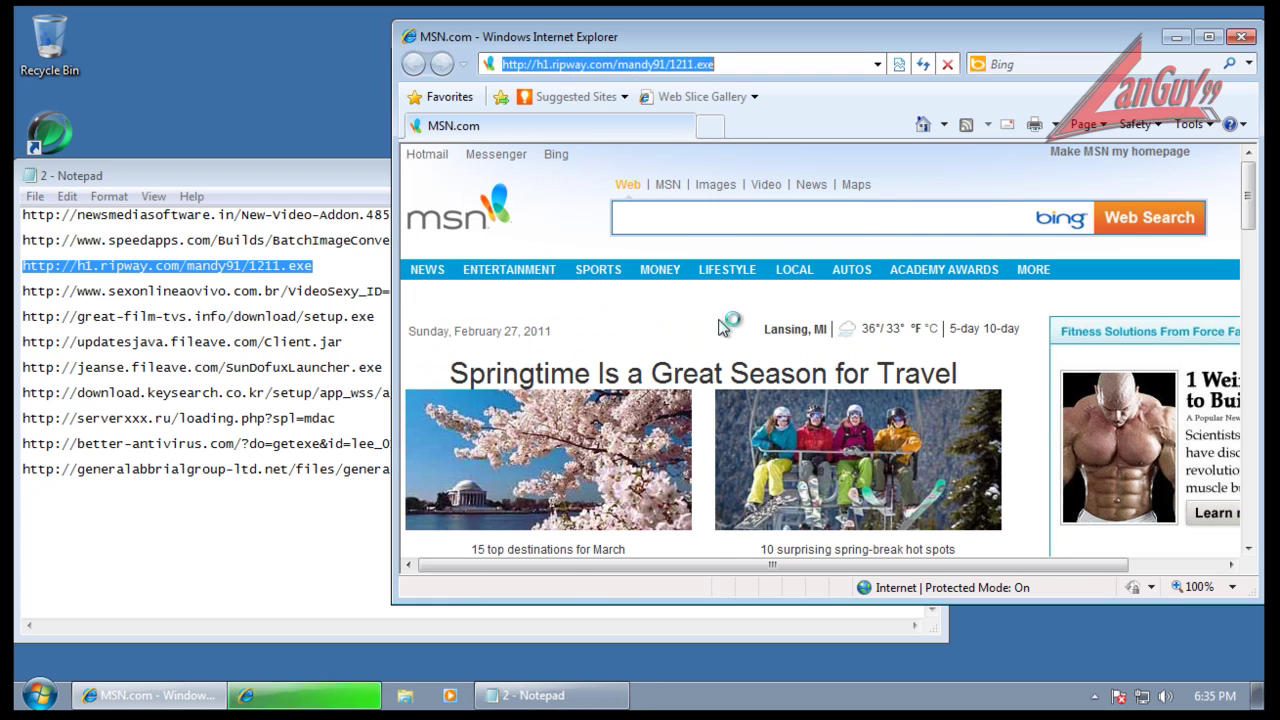
Step: Download and run VideoSexy_ID=6912303.avi.exe from sexonlineaovivo, then close the Amadoras Tube window
left_click(329, 291)
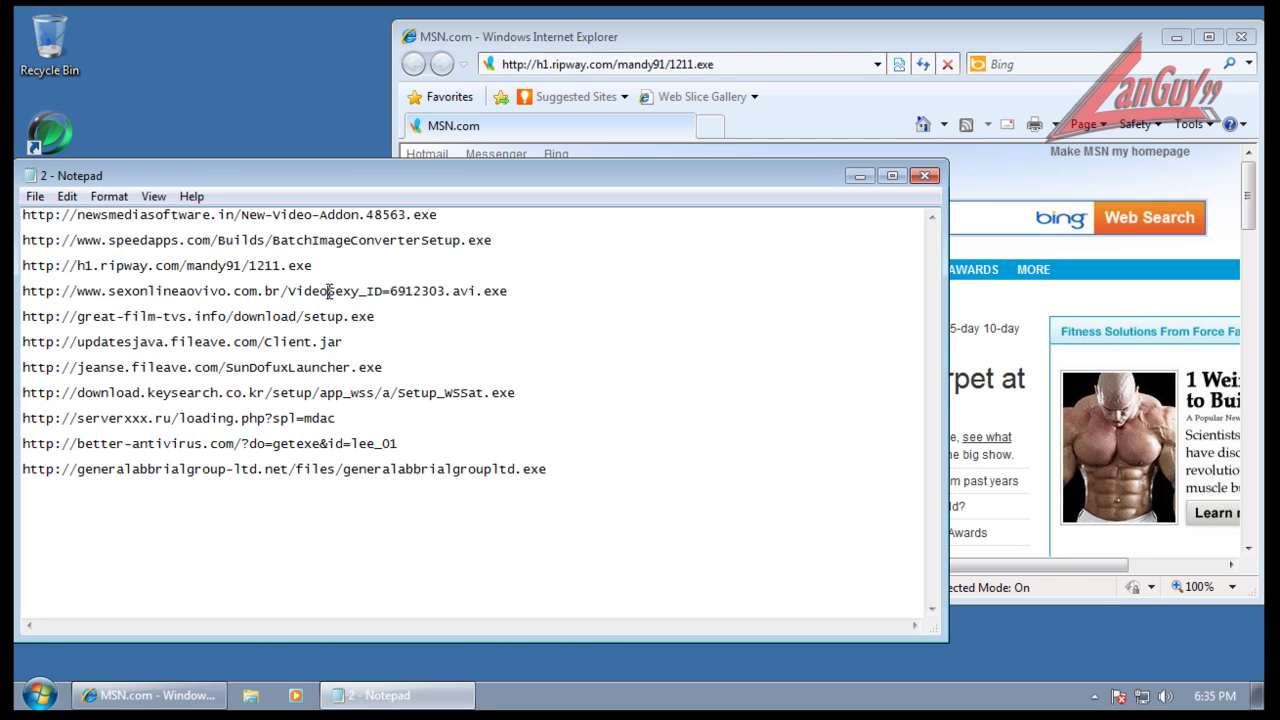
left_click(519, 291)
key("shift+Home")
key("ctrl+c")
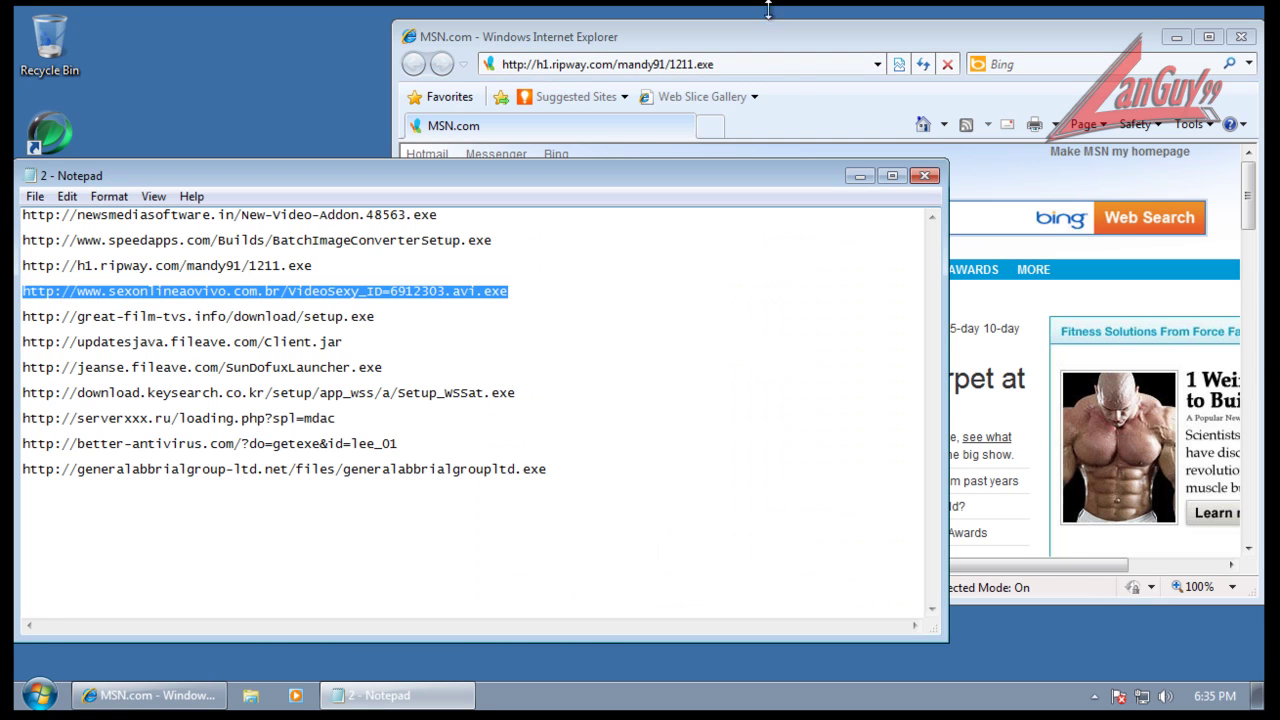
left_click(791, 67)
key("ctrl+v")
key("Return")
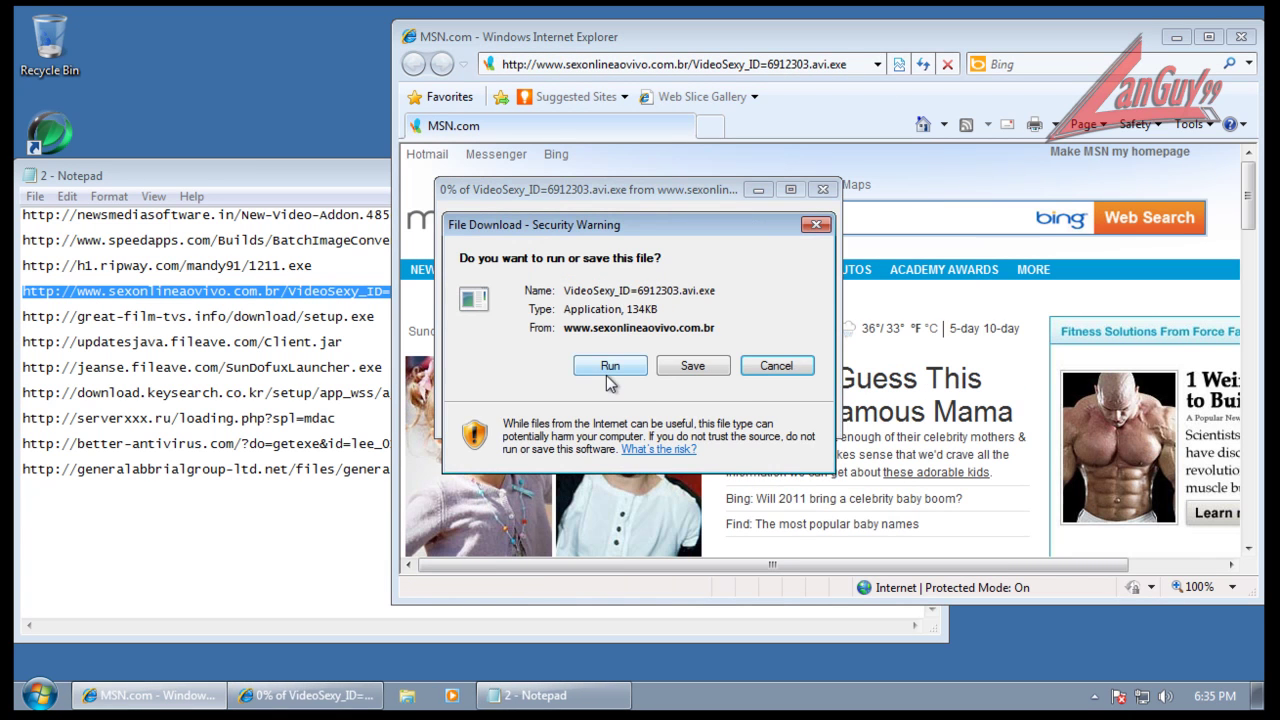
left_click(606, 368)
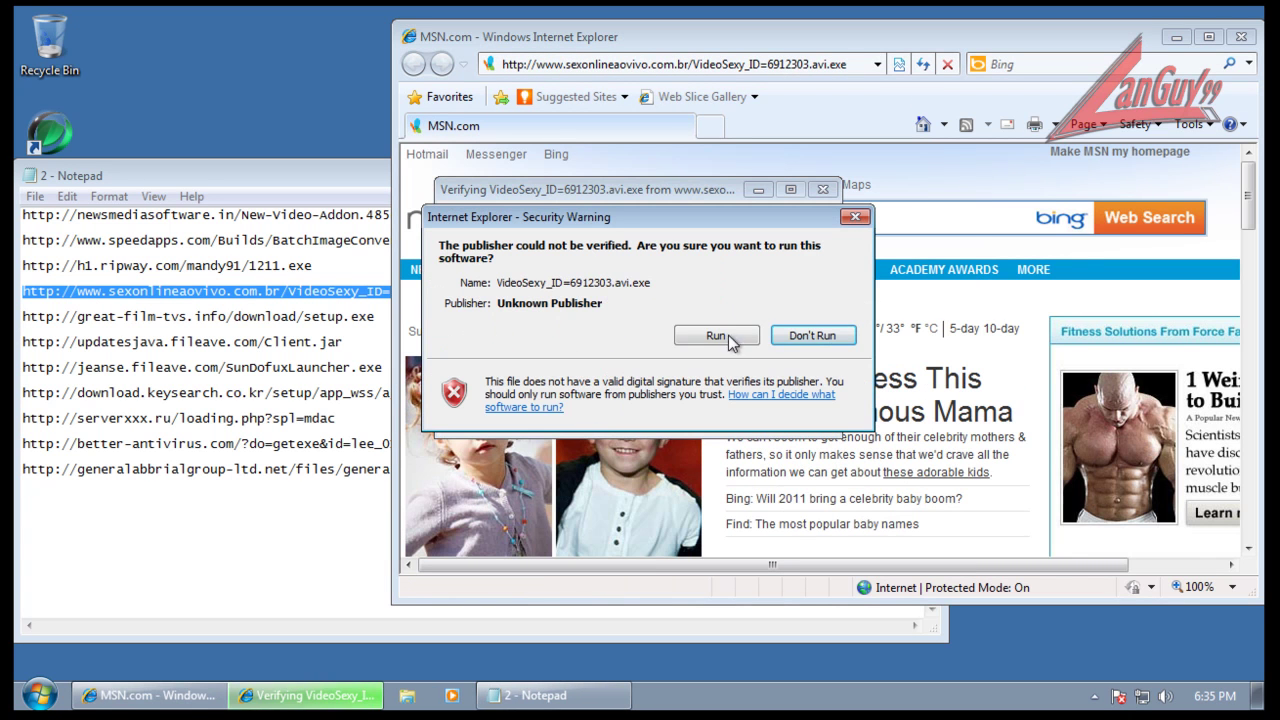
left_click(729, 340)
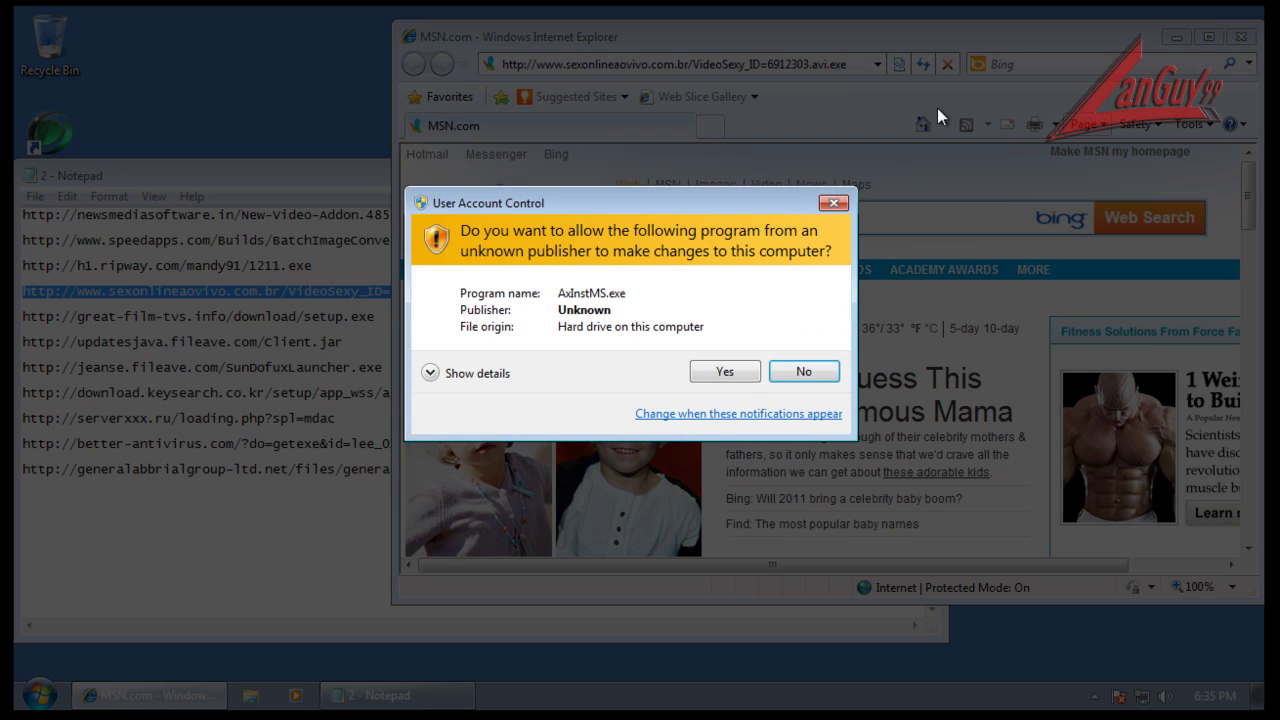
left_click(728, 372)
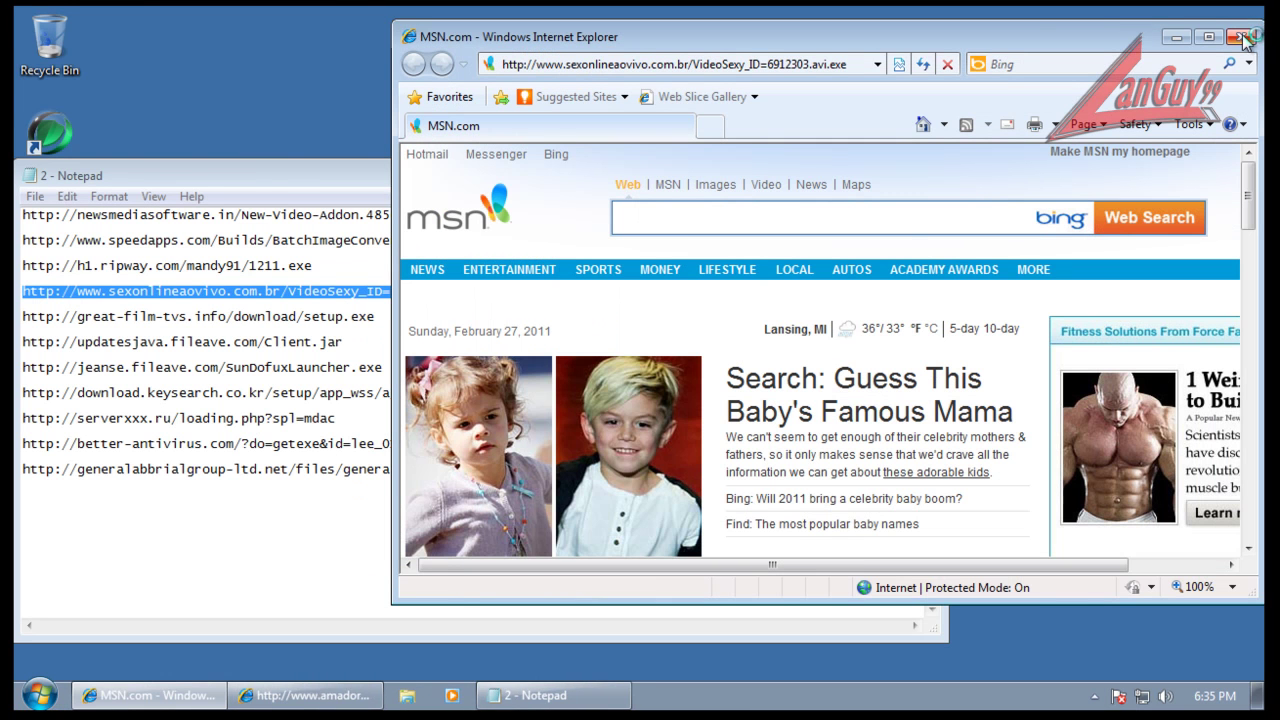
mouse_move(305, 695)
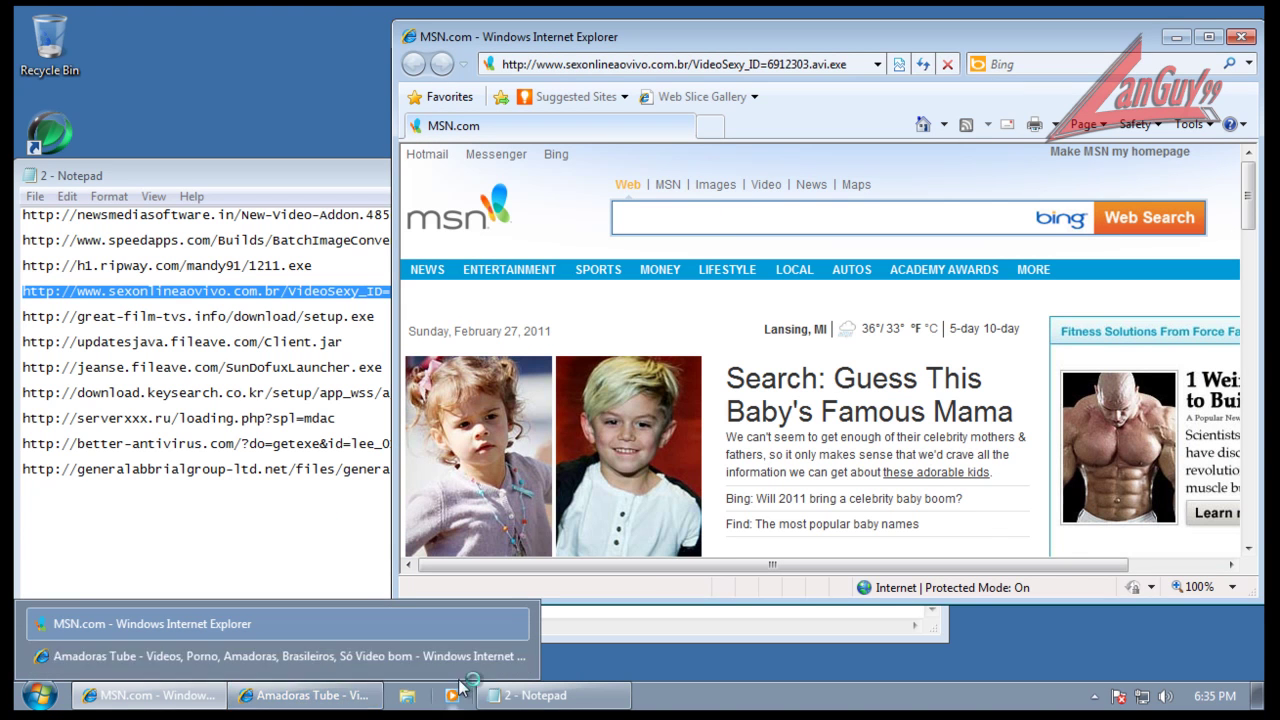
left_click(516, 656)
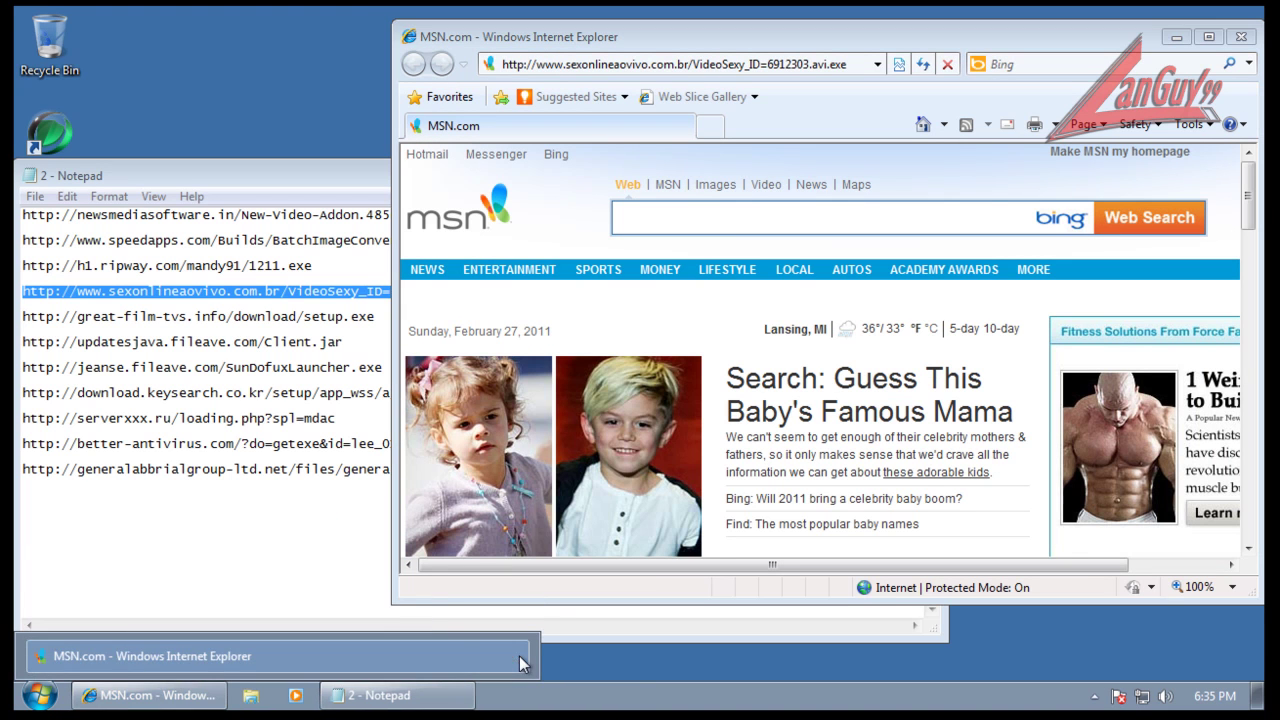
Step: Download and run setup.exe from the great-film-tvs.info link, allowing it to make changes
left_click(288, 528)
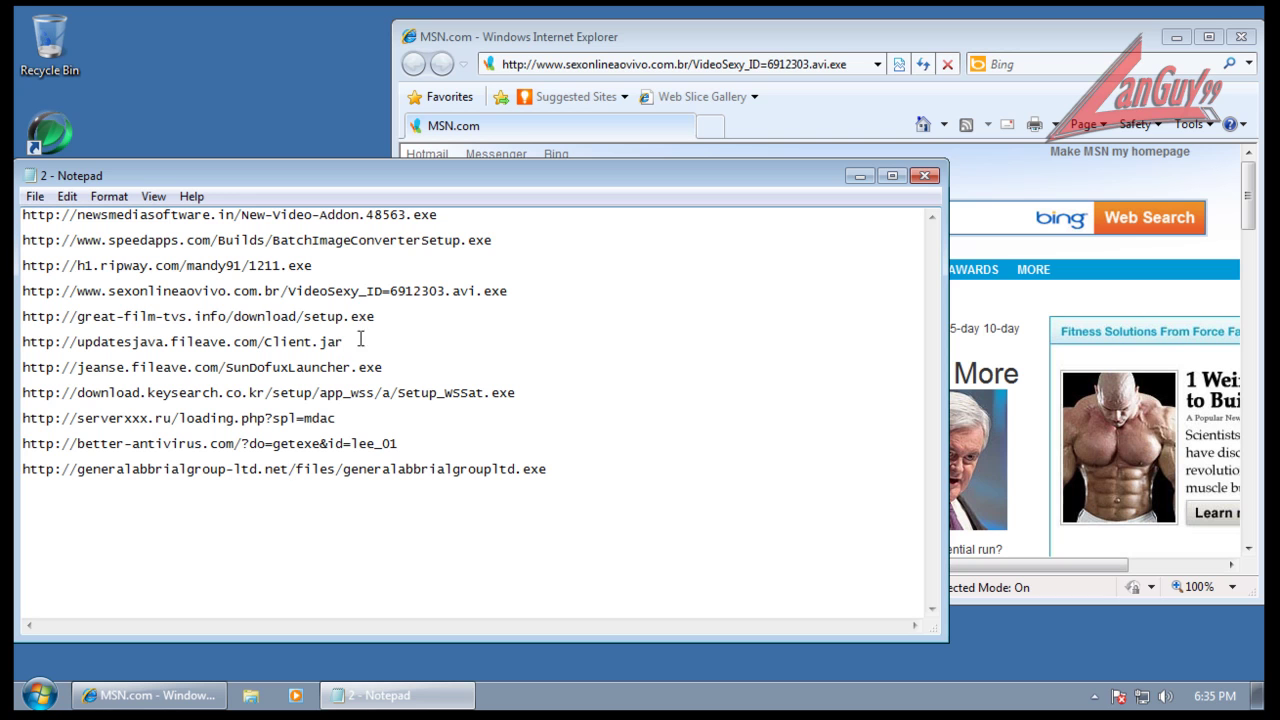
double_click(380, 310)
key("ctrl+c")
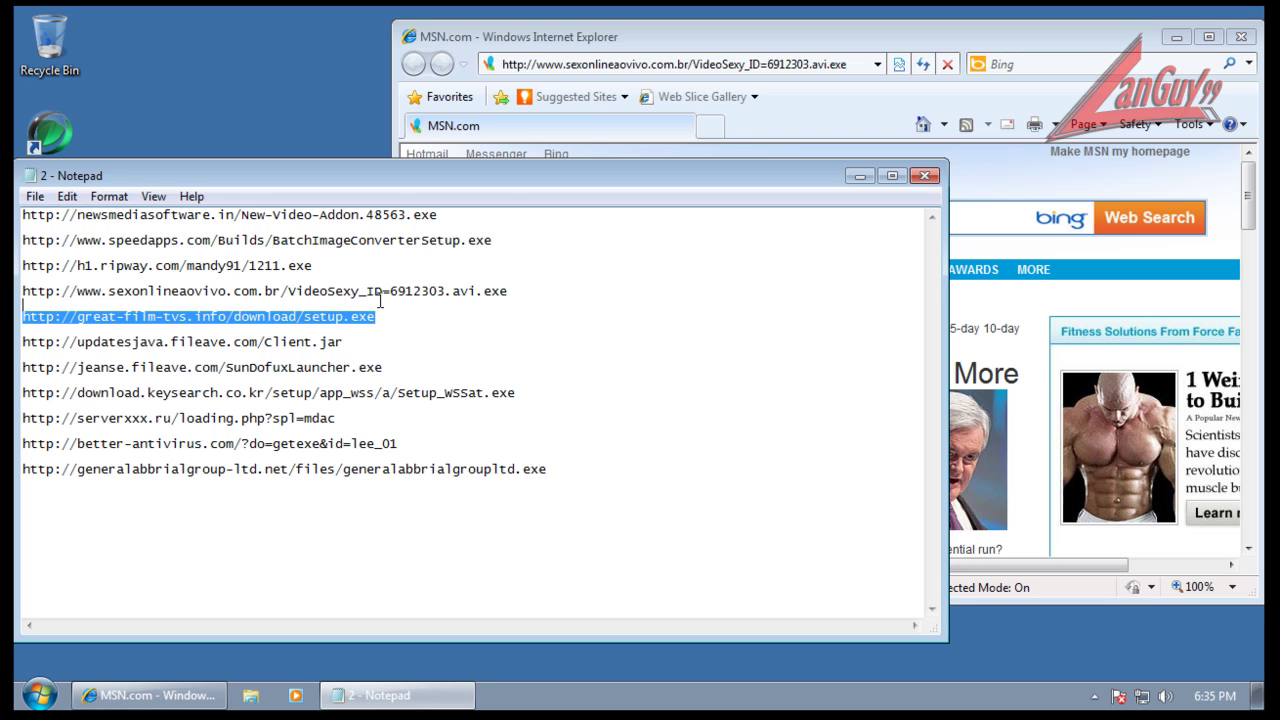
left_click(658, 64)
key("ctrl+v")
key("Return")
left_click(610, 365)
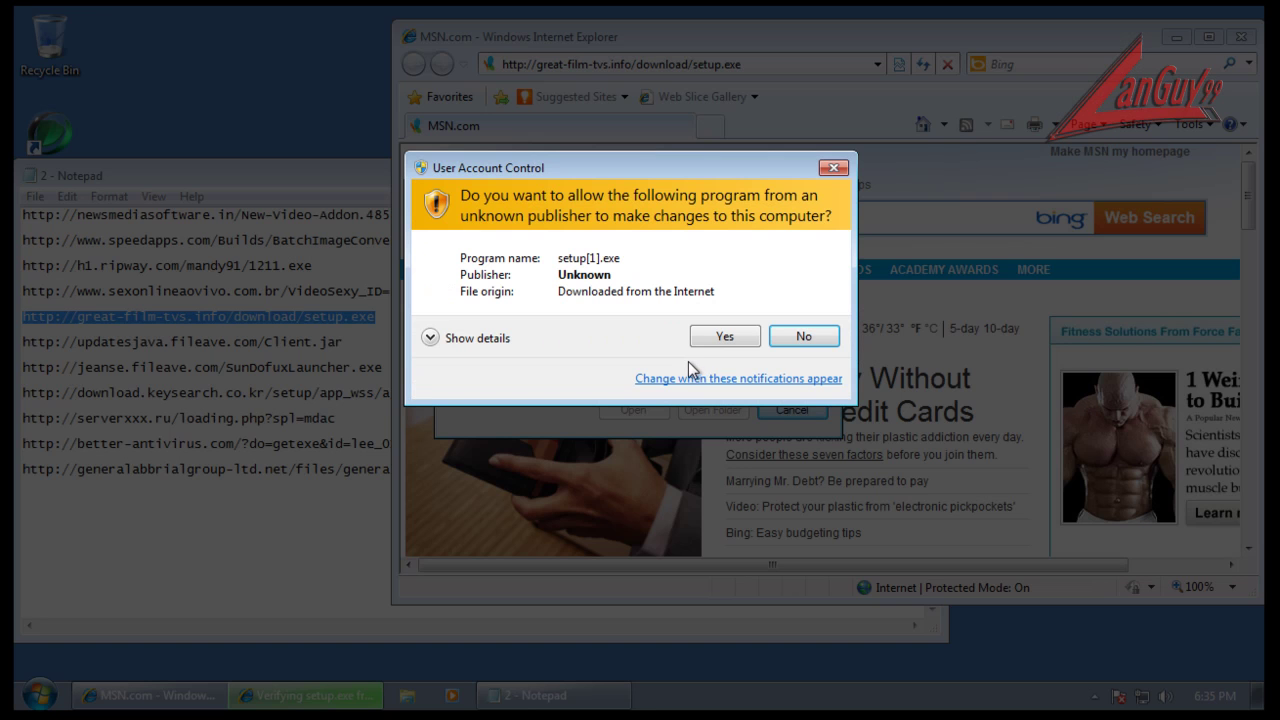
left_click(730, 332)
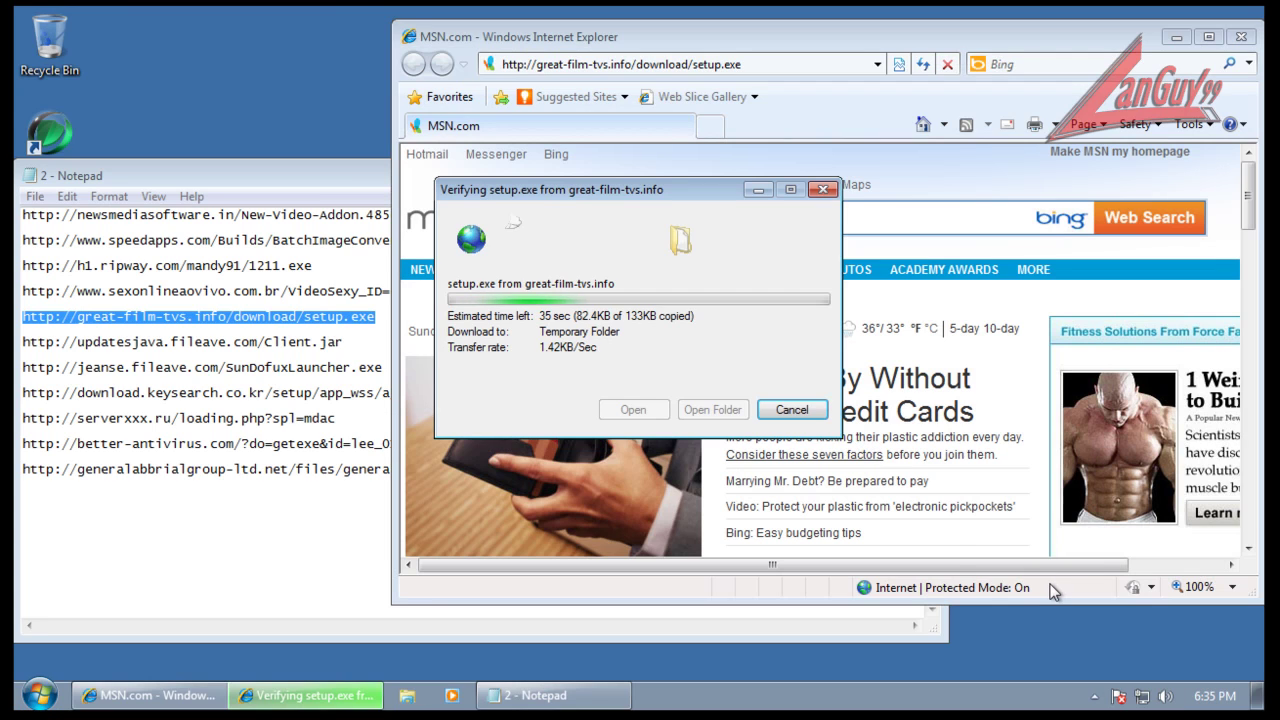
Step: Dismiss the Covering Software crash message and the compatibility assistant prompt
left_click(1095, 696)
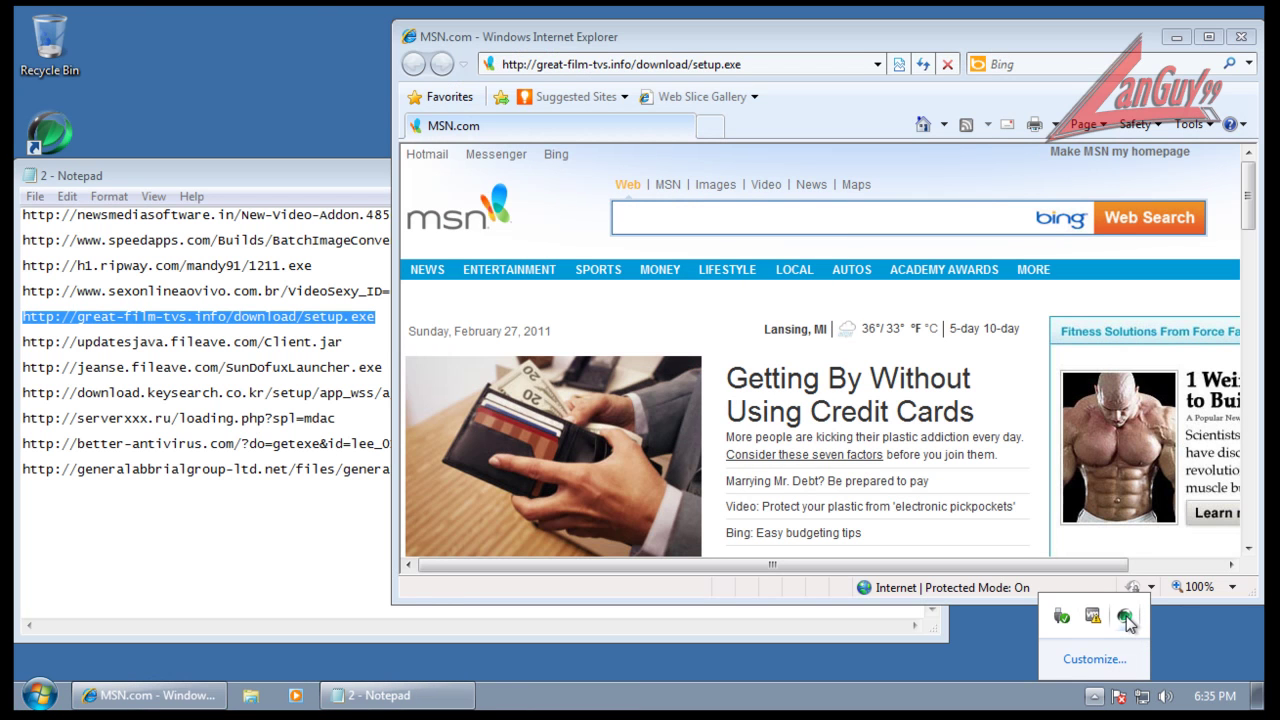
left_click(344, 345)
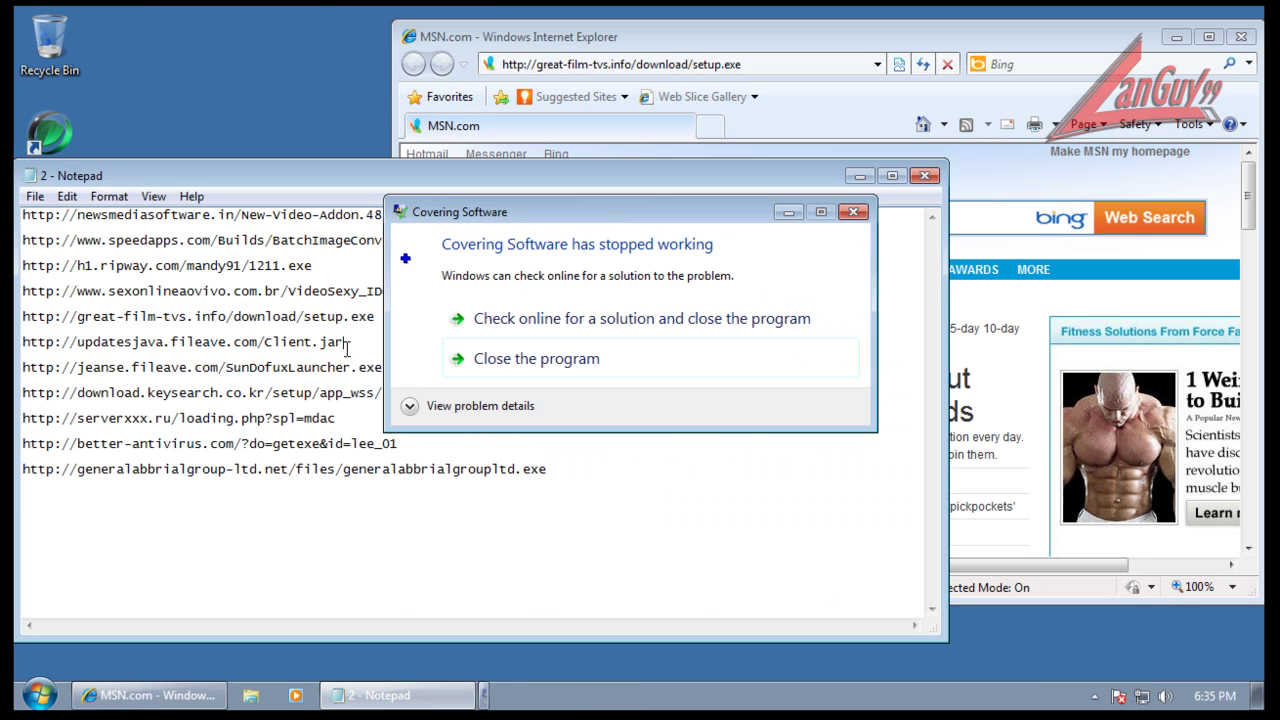
left_click(518, 369)
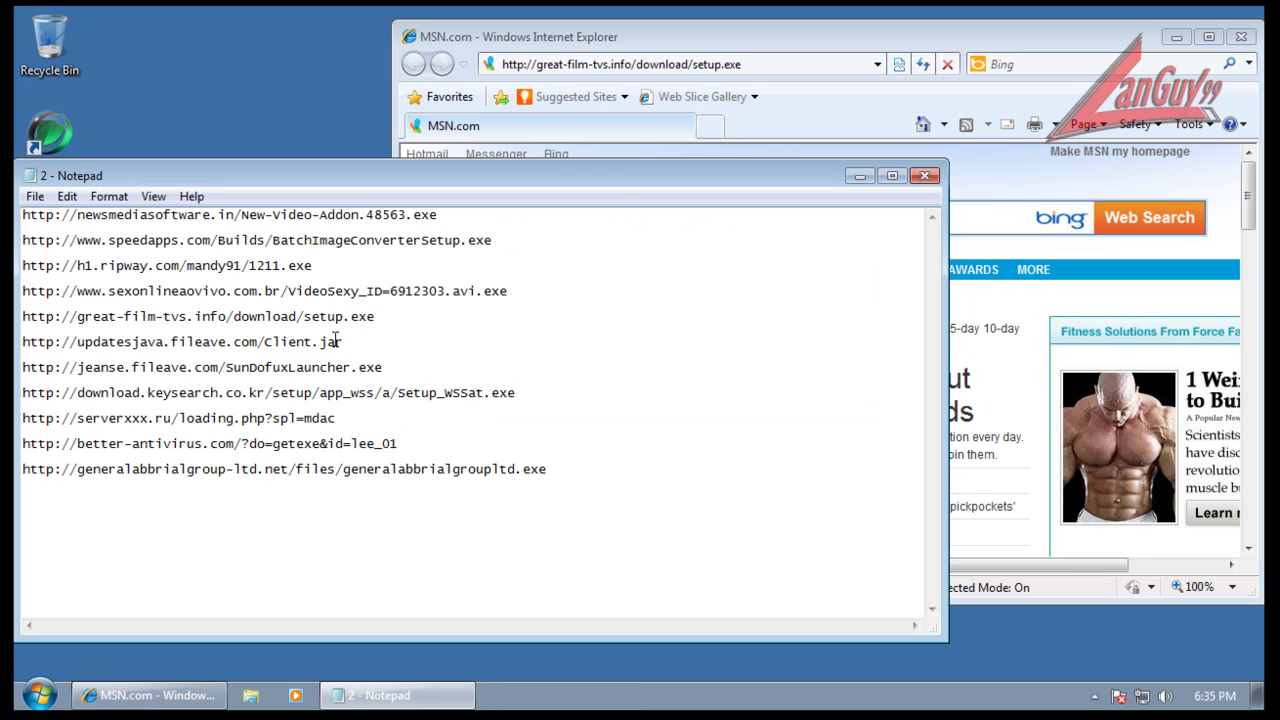
key("shift+Home")
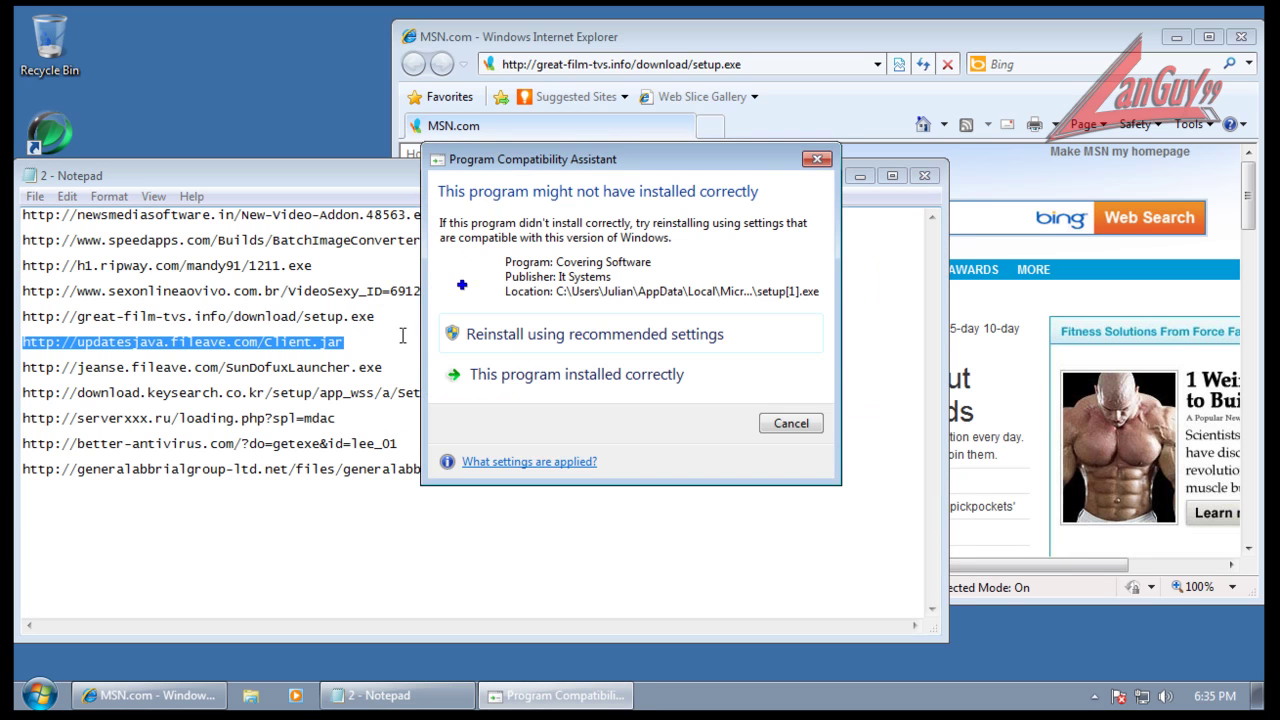
left_click(788, 425)
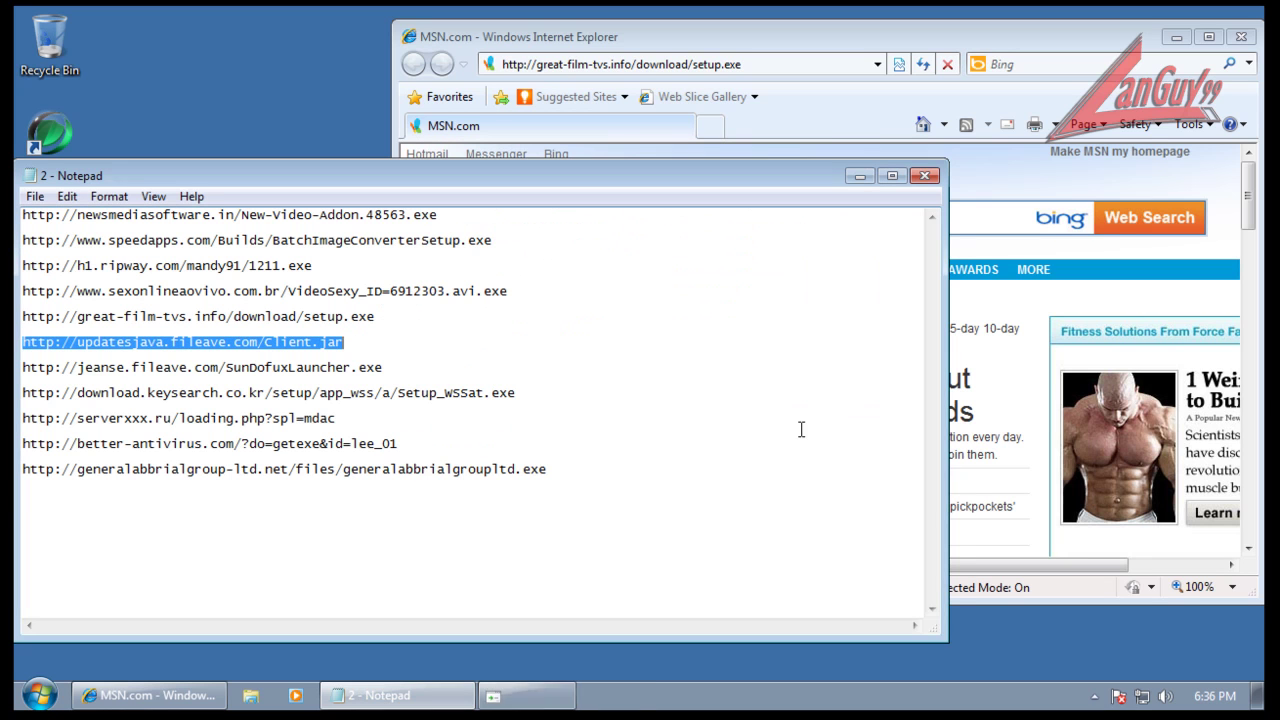
Step: Download and run SunDofuxLauncher.exe from the jeanse.fileave.com link despite the unverified publisher
left_click(388, 366)
key("shift+Home")
key("ctrl+c")
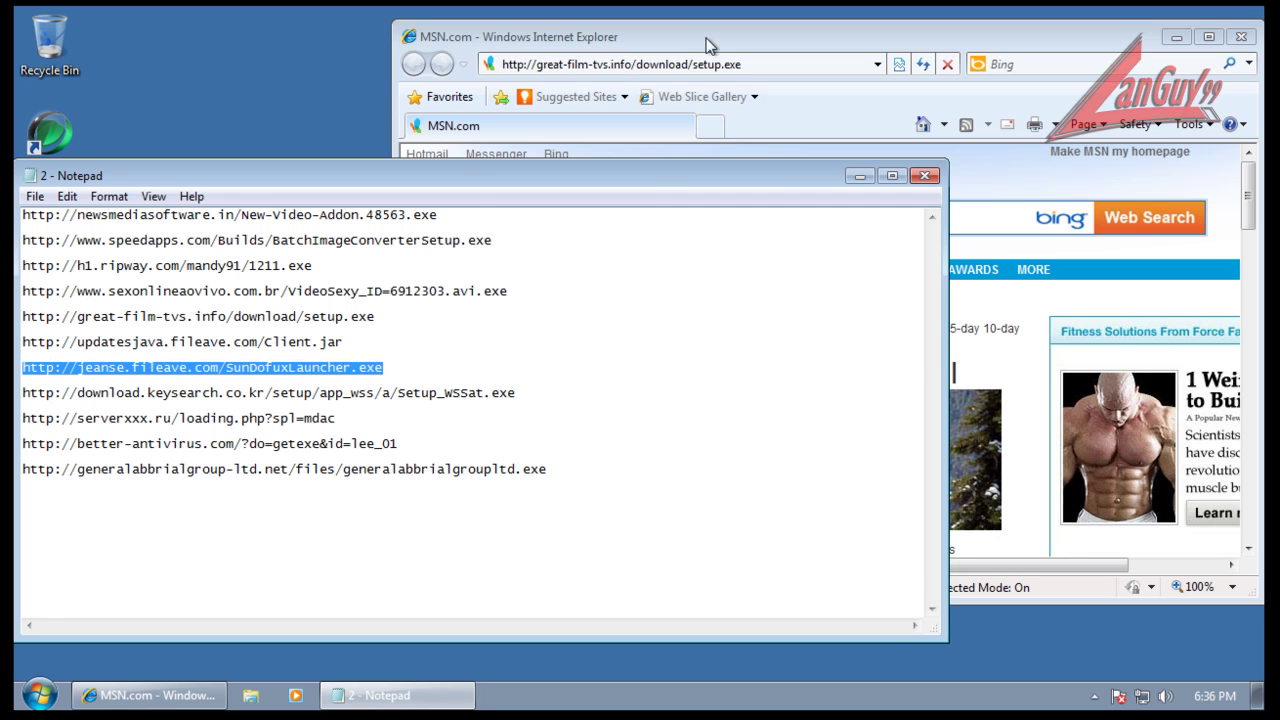
left_click(722, 56)
left_click(725, 63)
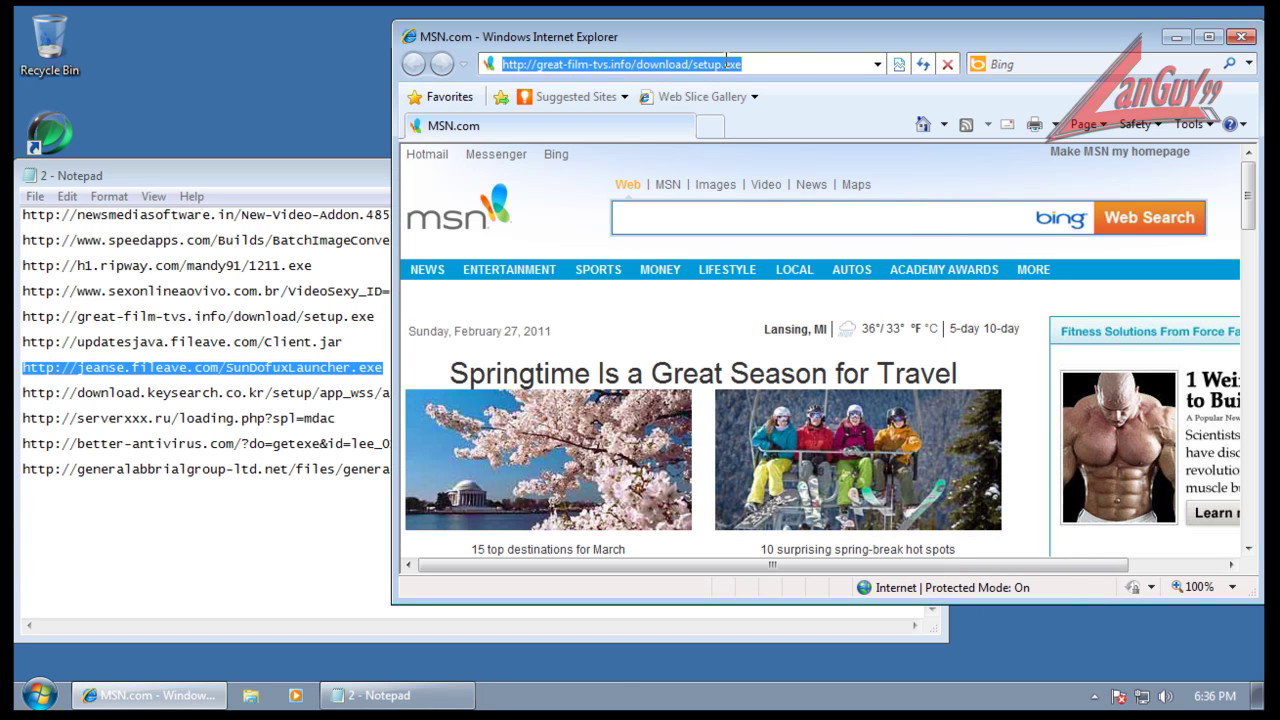
key("ctrl+v")
key("Return")
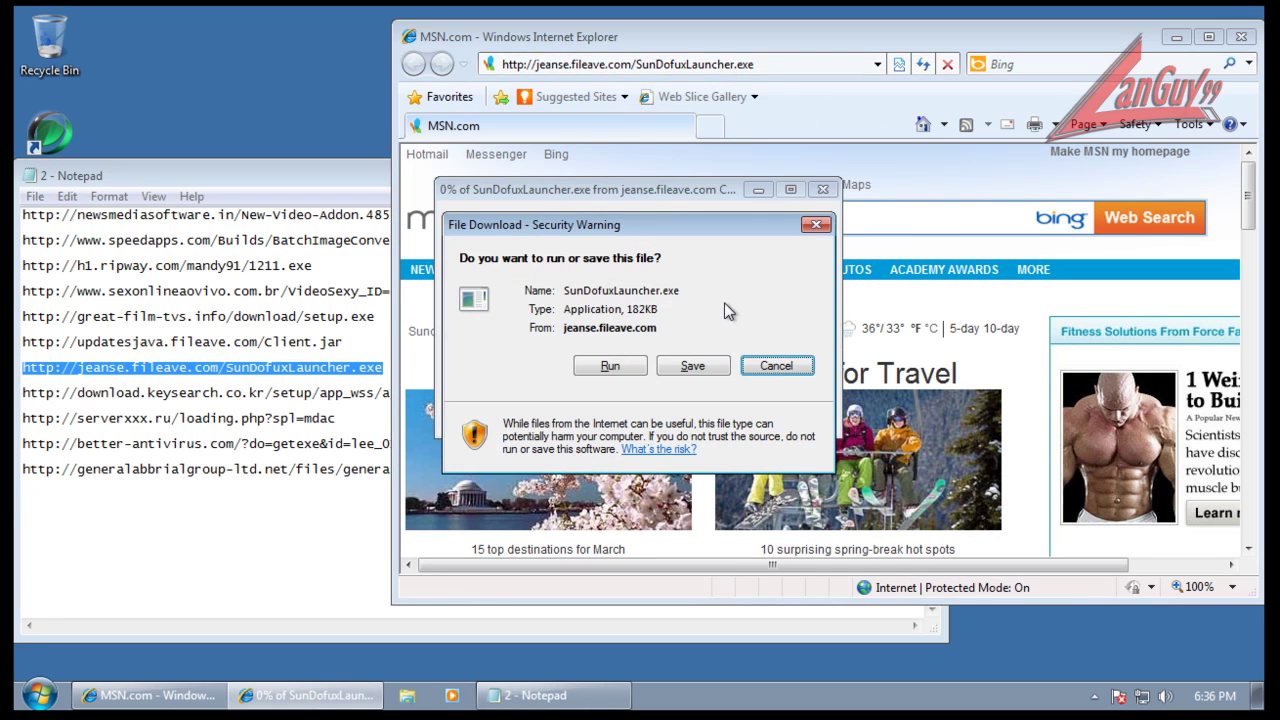
left_click(627, 369)
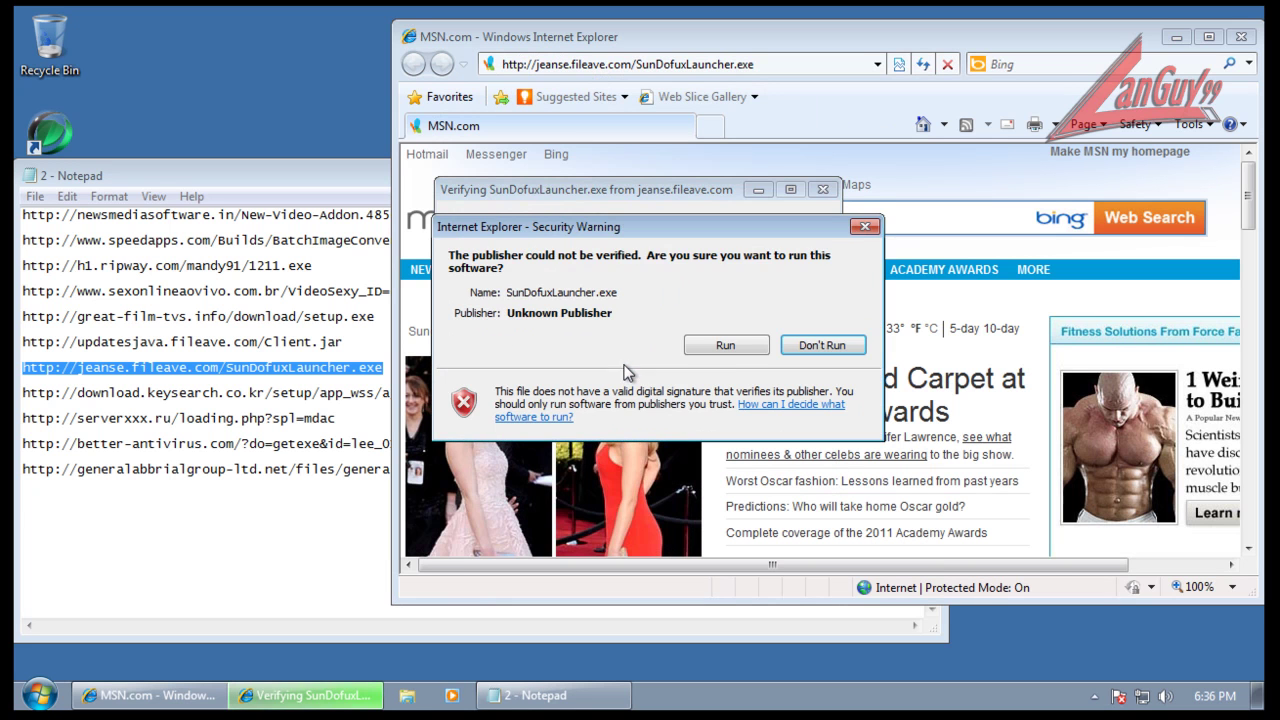
left_click(725, 345)
left_click(212, 381)
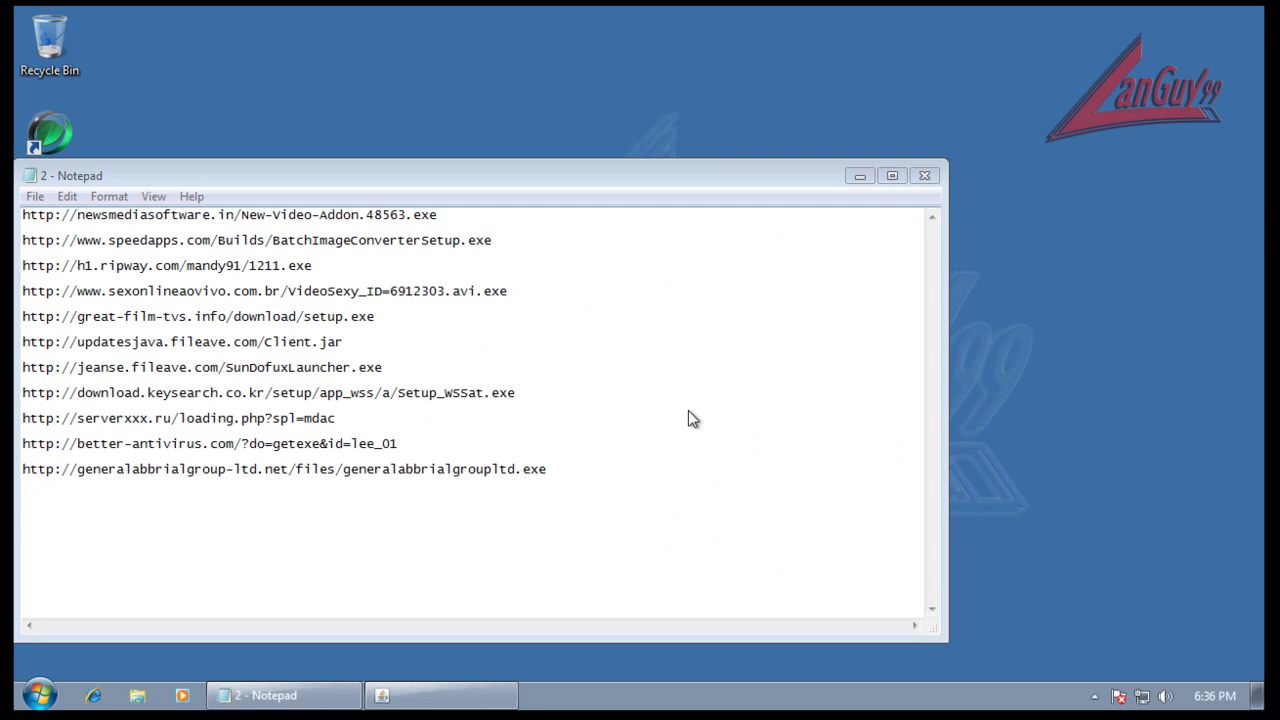
Step: Dismiss the crash errors, relaunch Internet Explorer, and pick the Setup_WSSat.exe link
left_click(688, 410)
left_click(800, 409)
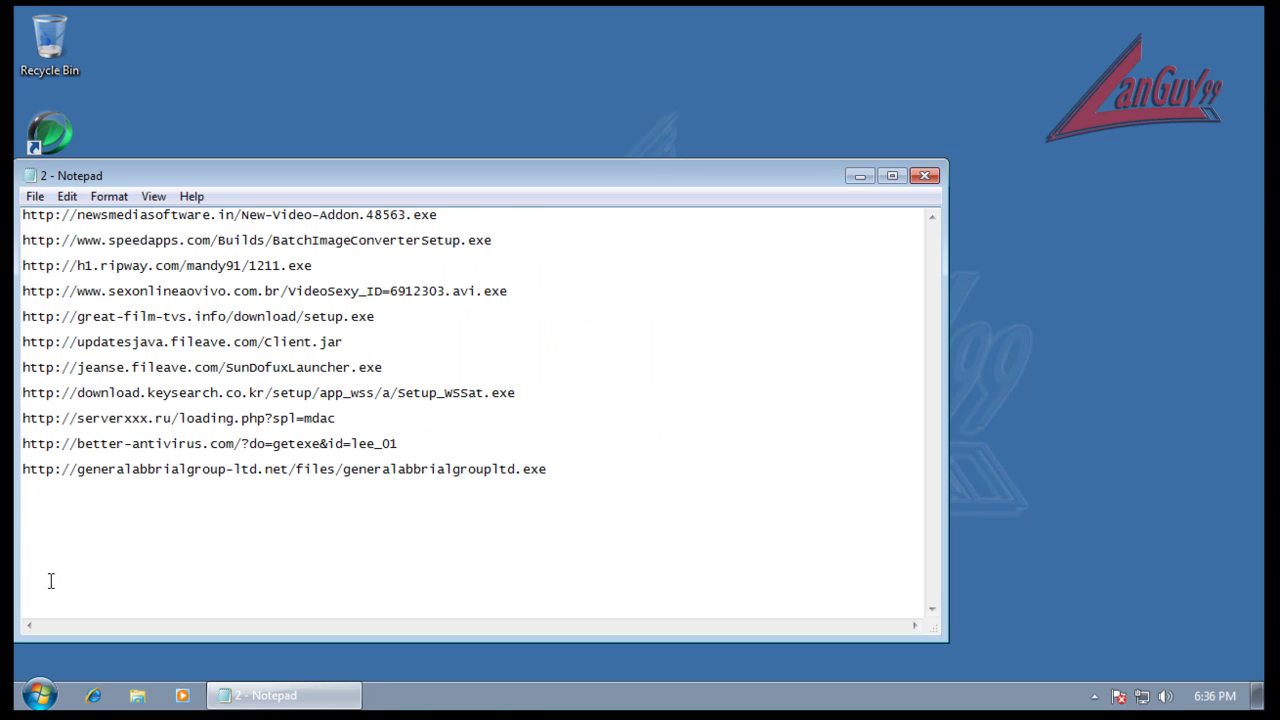
left_click(95, 698)
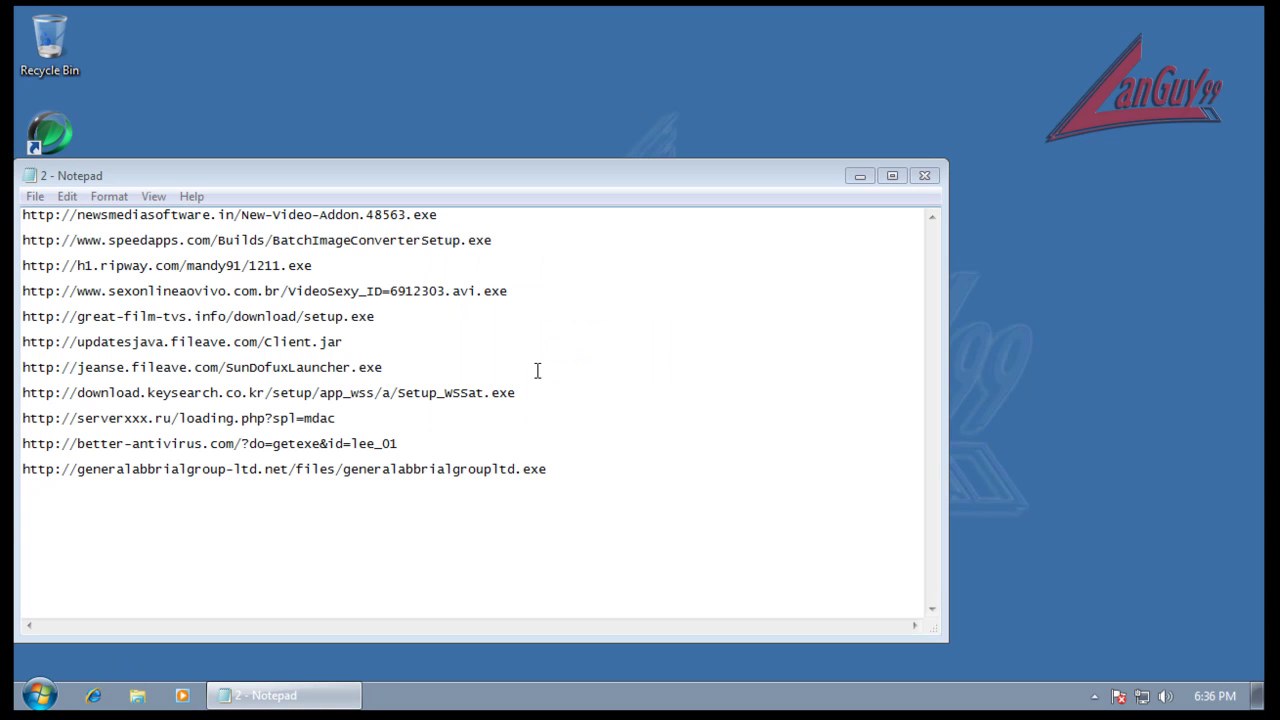
left_click_drag(526, 400, 520, 380)
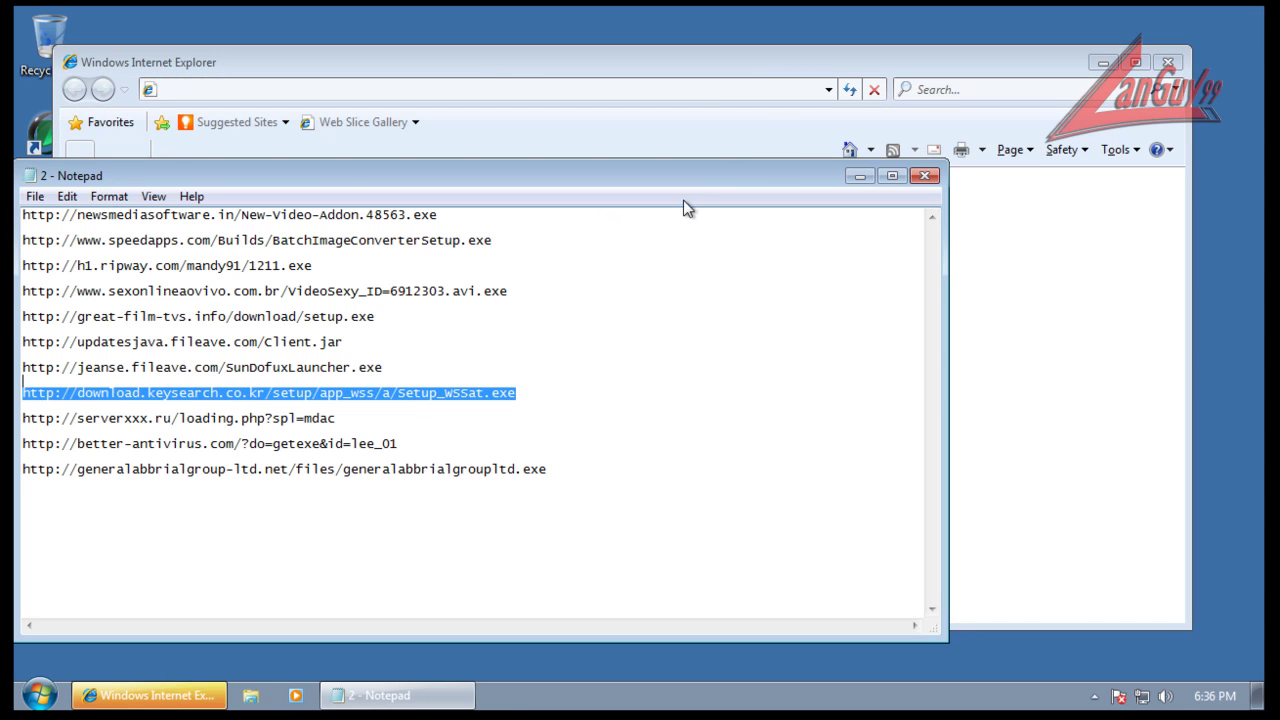
left_click_drag(707, 176, 811, 163)
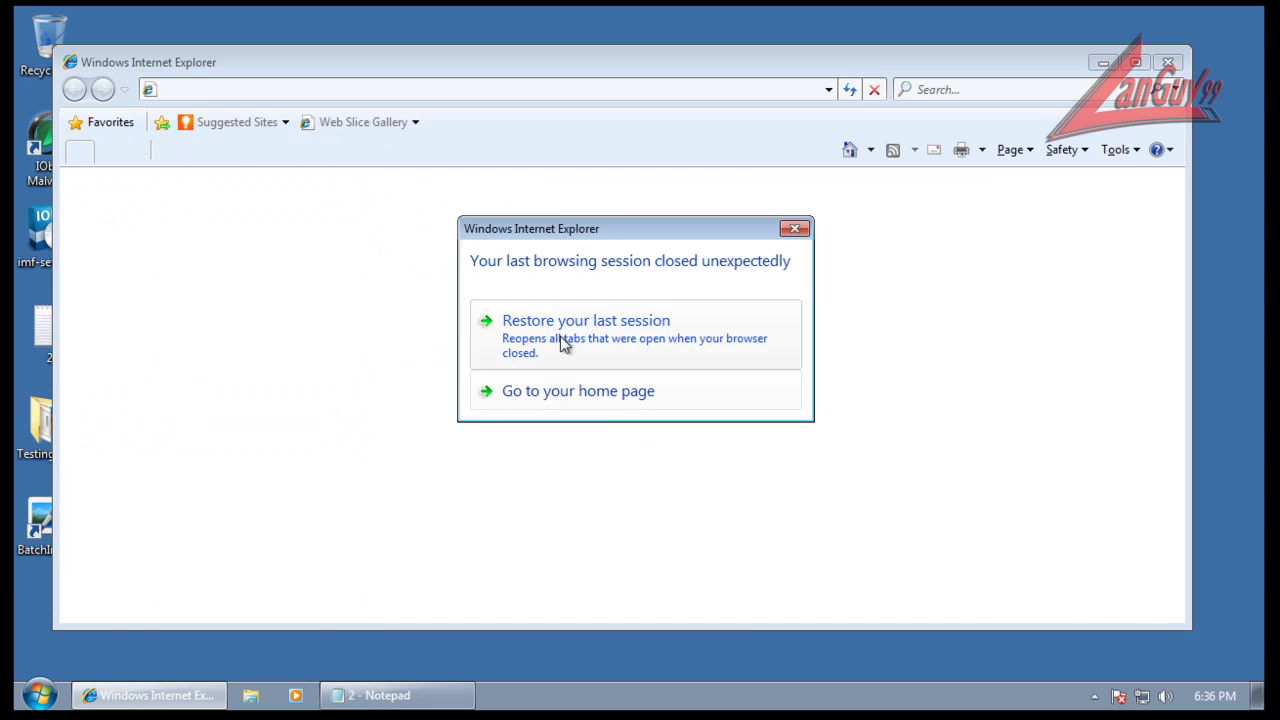
left_click(563, 390)
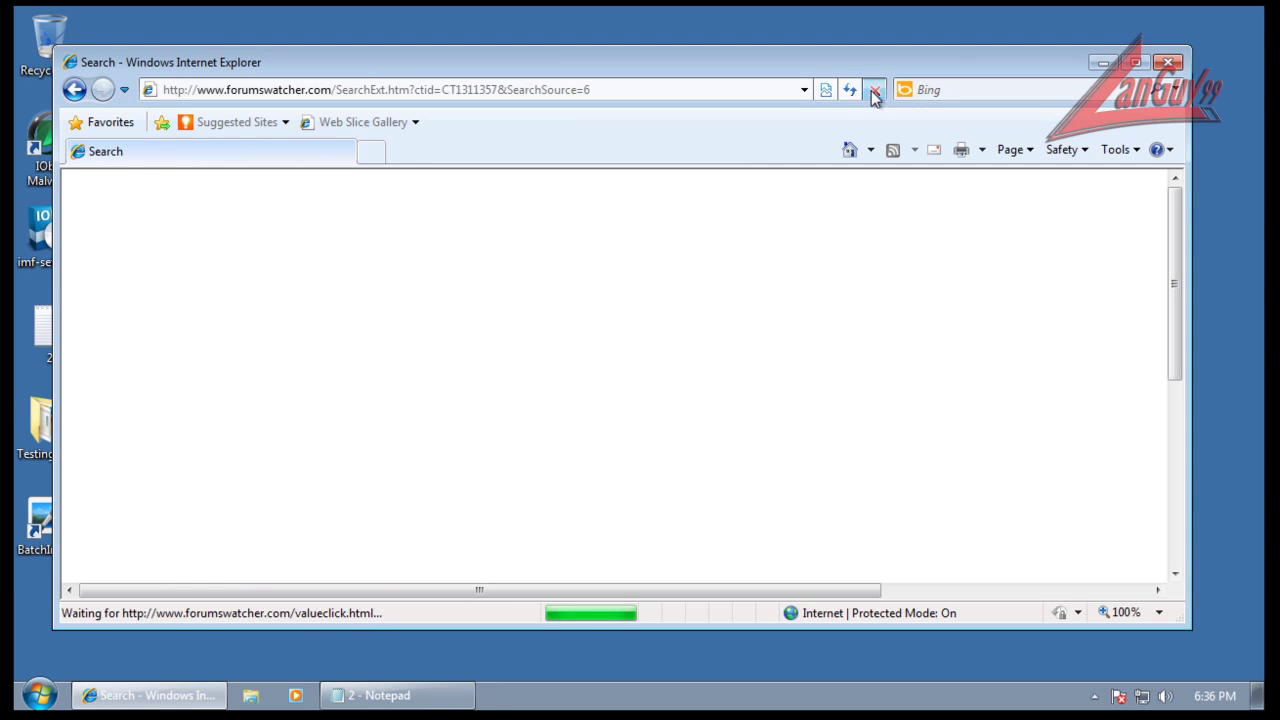
left_click(734, 89)
type("www.google.")
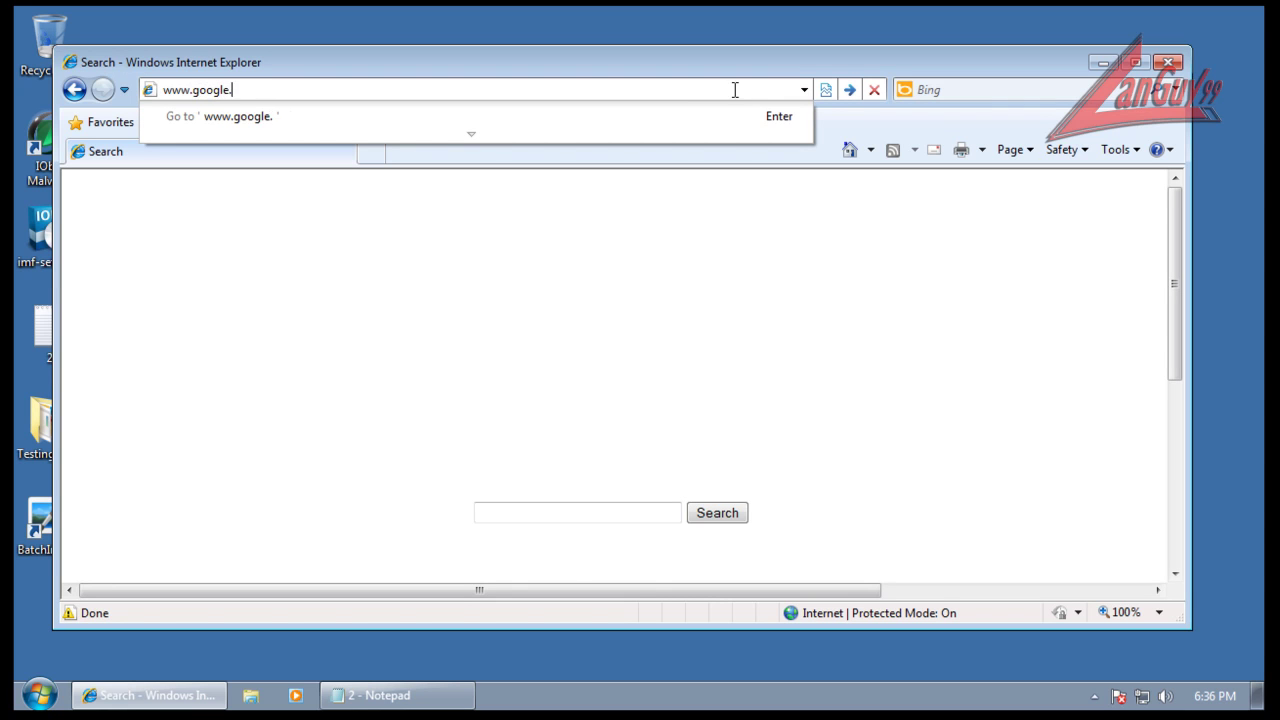
type("com")
key("Return")
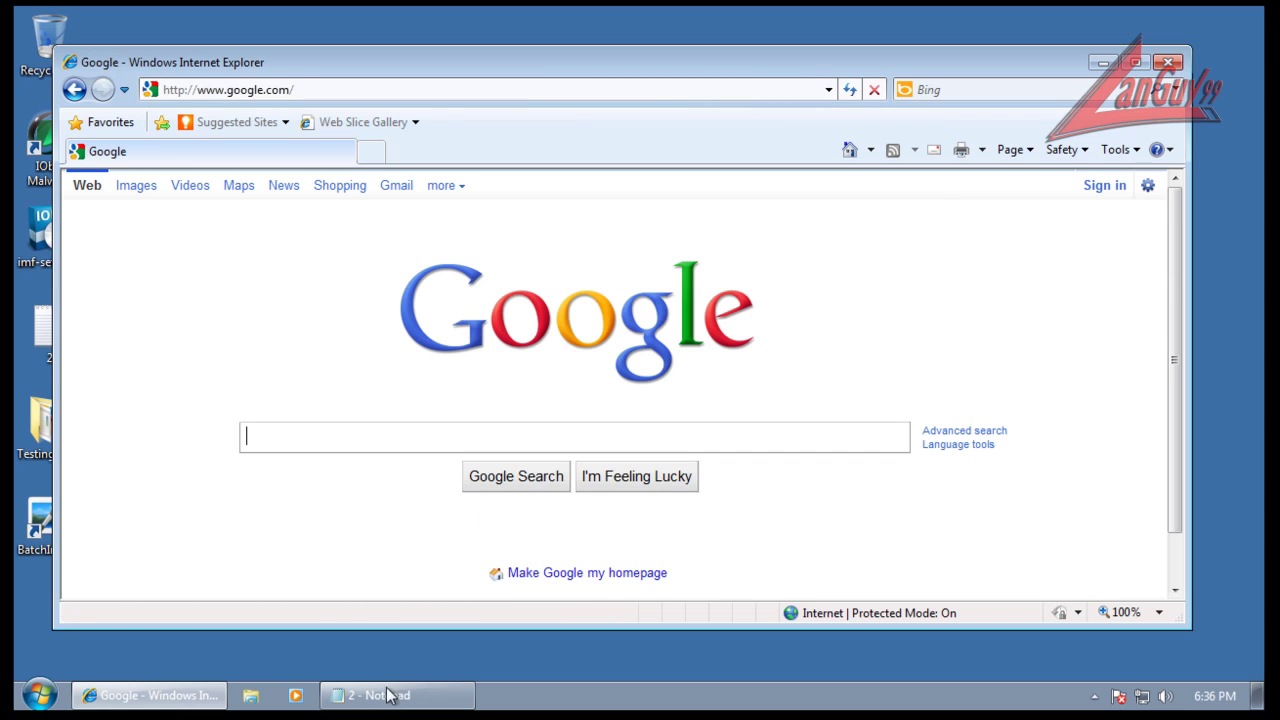
Step: Open the keysearch link from the Notepad list in IE and start the Setup_WSSat.exe download
left_click(390, 696)
left_click(585, 91)
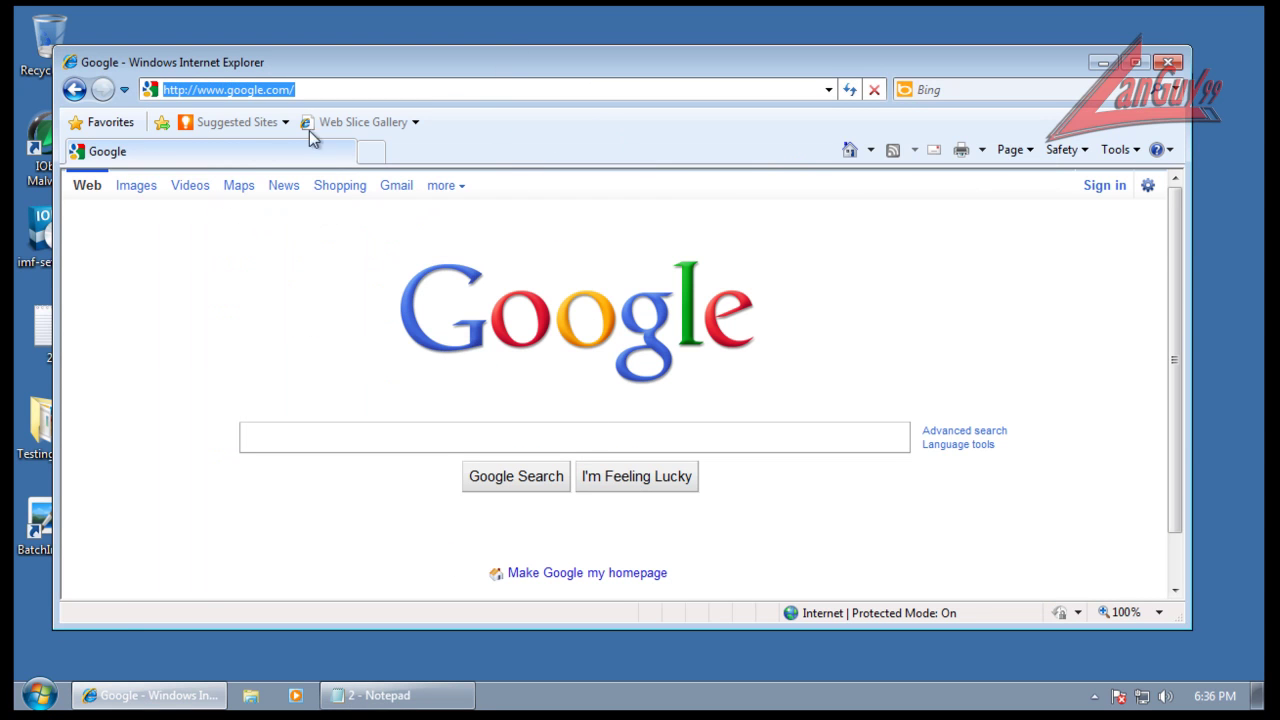
left_click_drag(58, 185, 418, 185)
right_click(590, 96)
right_click(590, 95)
left_click(672, 177)
key("Return")
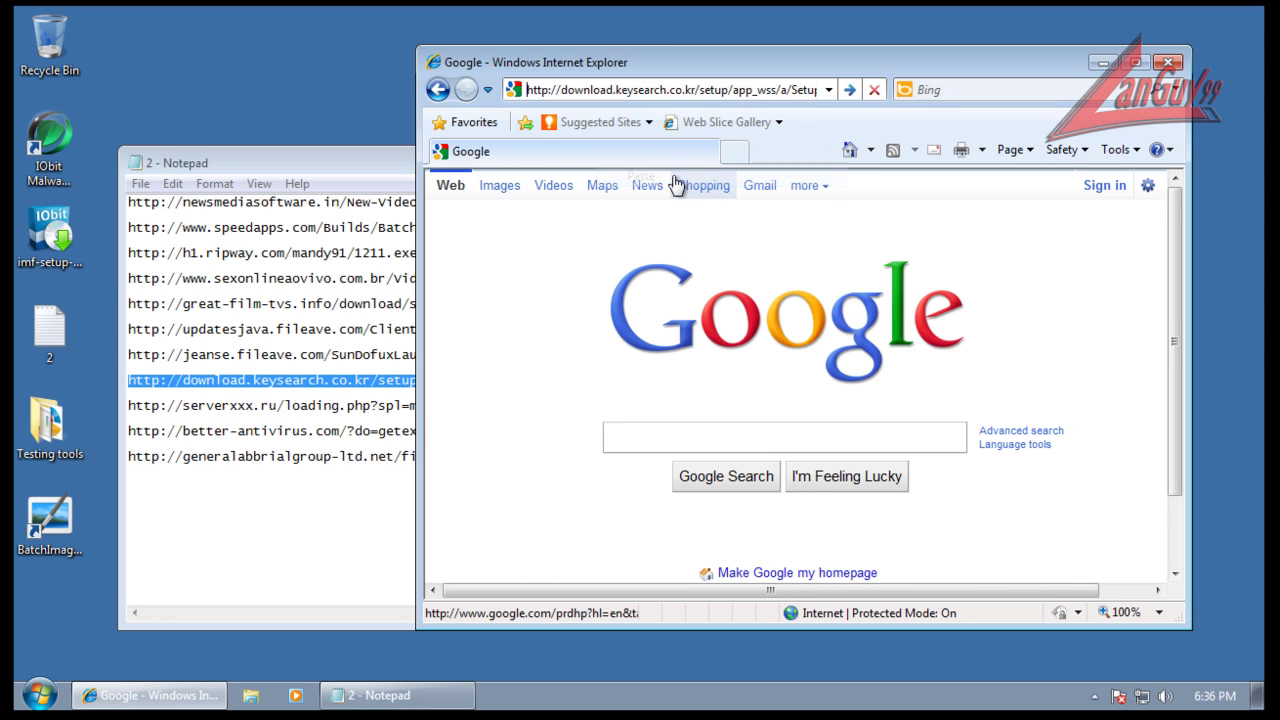
left_click(351, 163)
left_click_drag(485, 163, 425, 178)
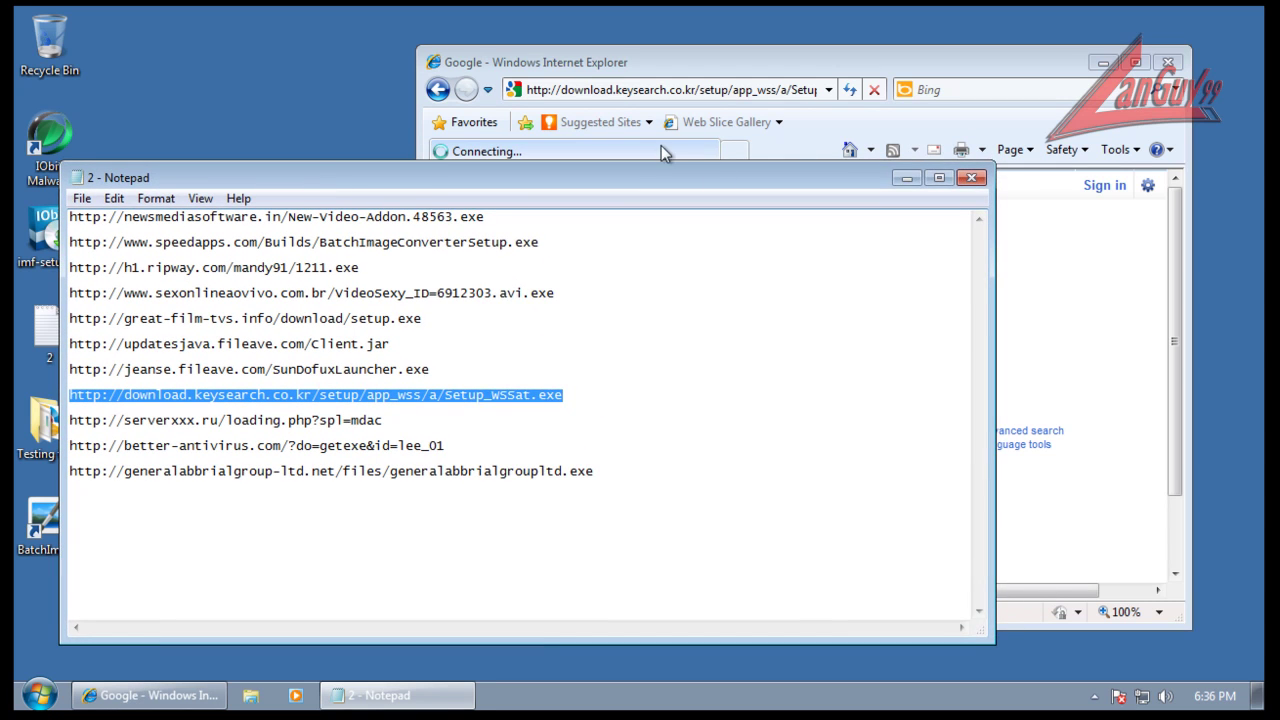
left_click(661, 146)
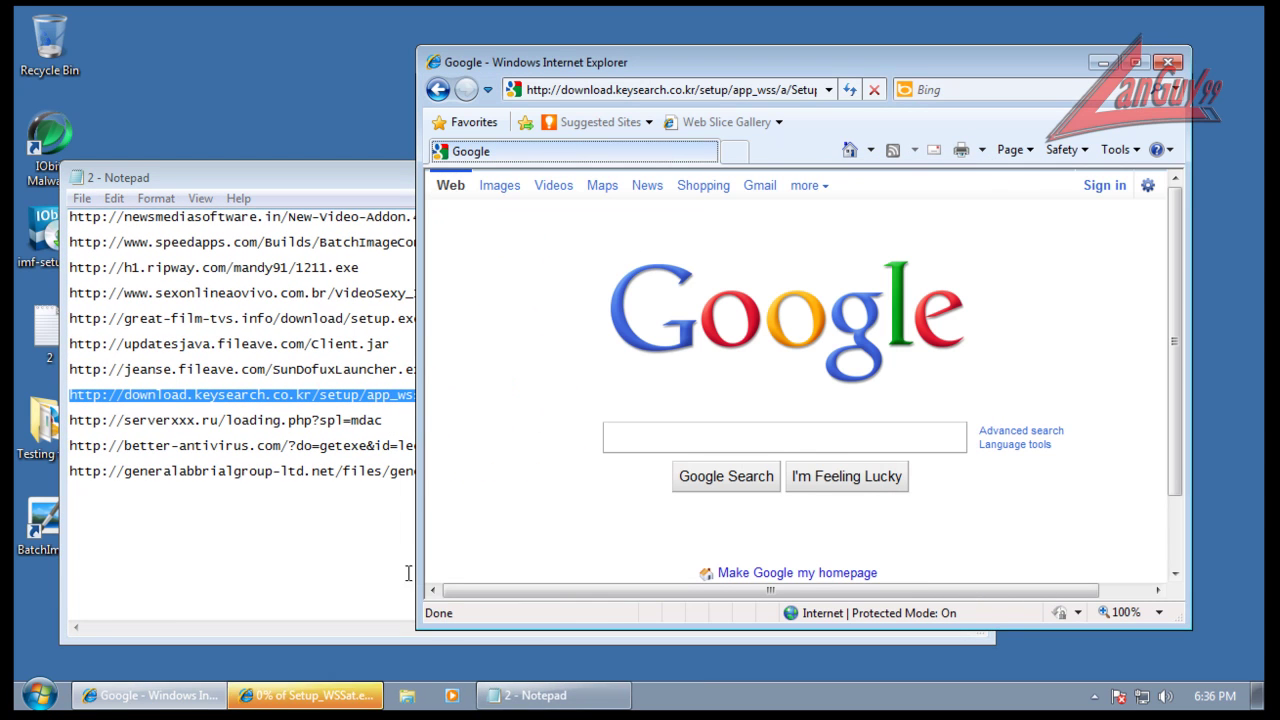
left_click(626, 368)
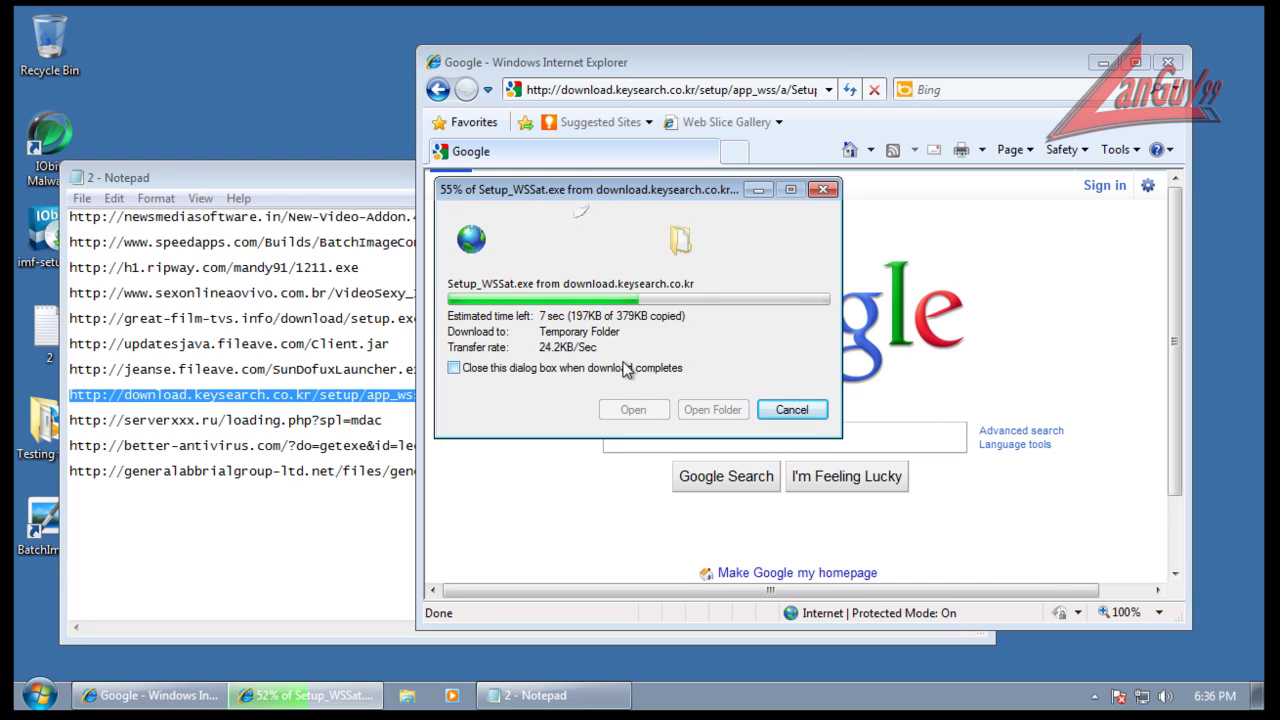
Step: Copy the serverxxx.ru link from Notepad and load it in Internet Explorer
left_click_drag(69, 420, 383, 420)
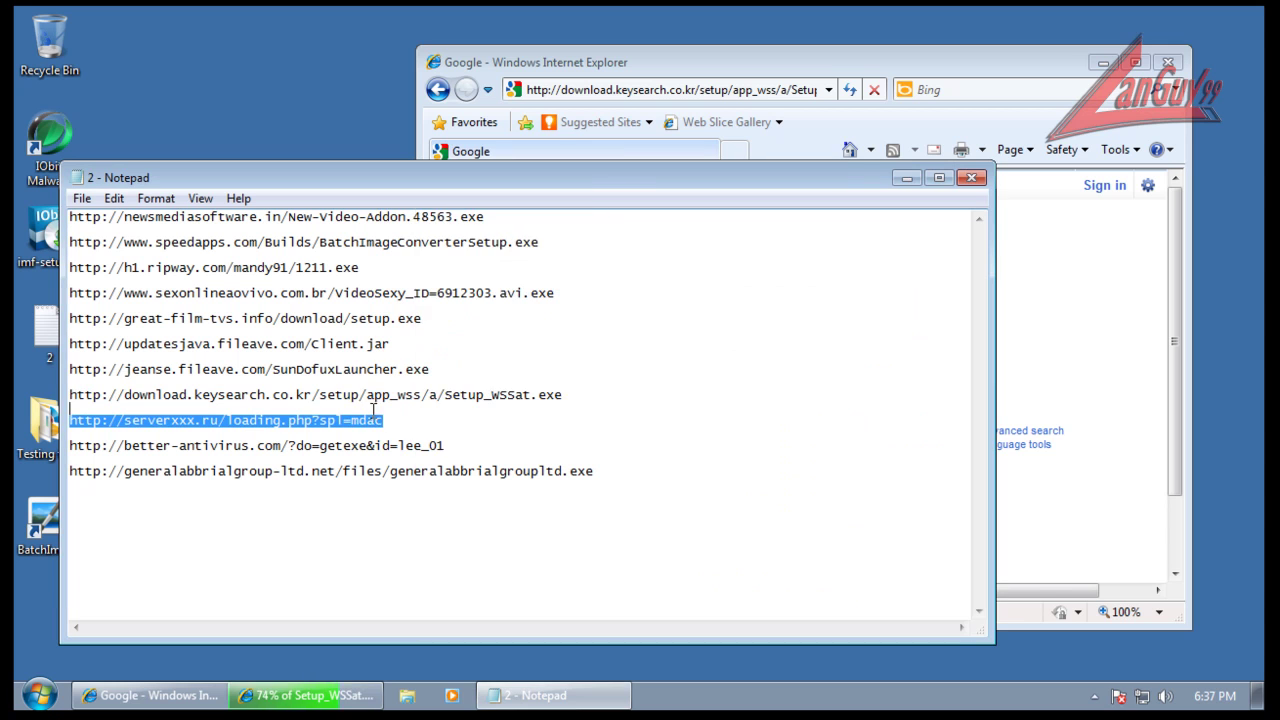
right_click(372, 418)
left_click(427, 207)
left_click(703, 90)
right_click(708, 90)
left_click(757, 177)
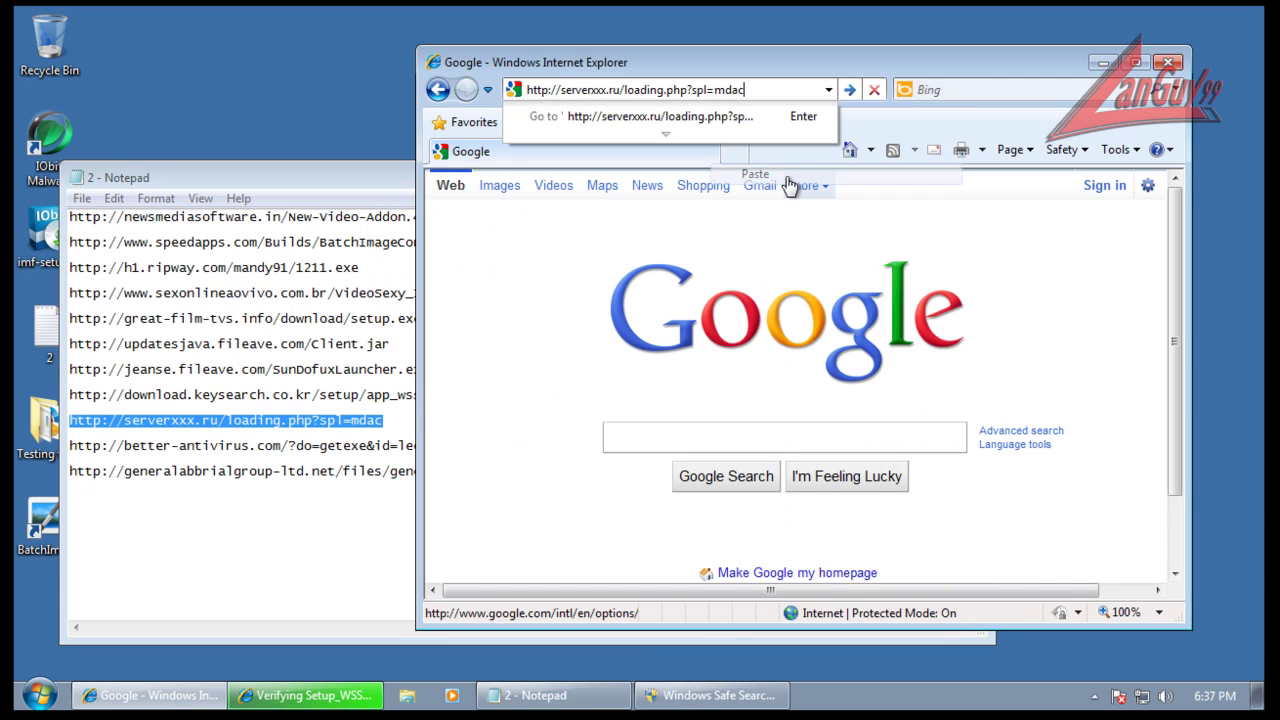
key("Return")
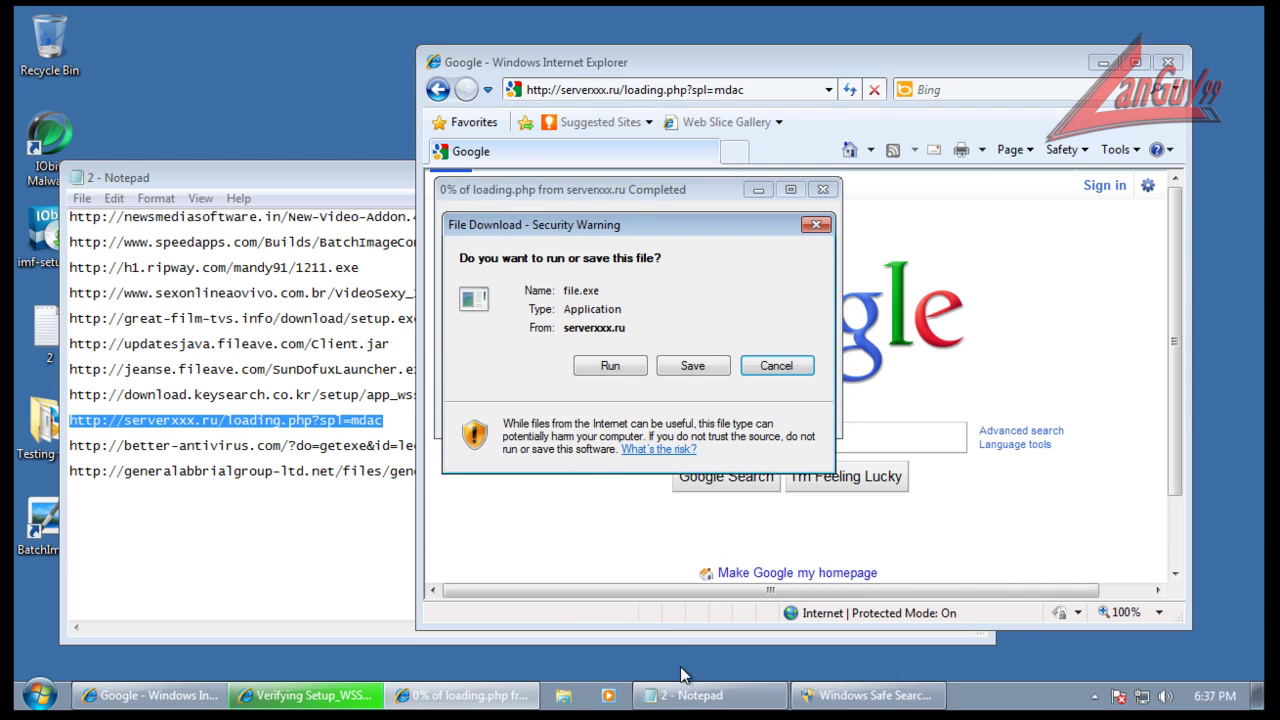
Step: Dismiss the Windows permission prompt and run the unverified file.exe download
left_click(697, 692)
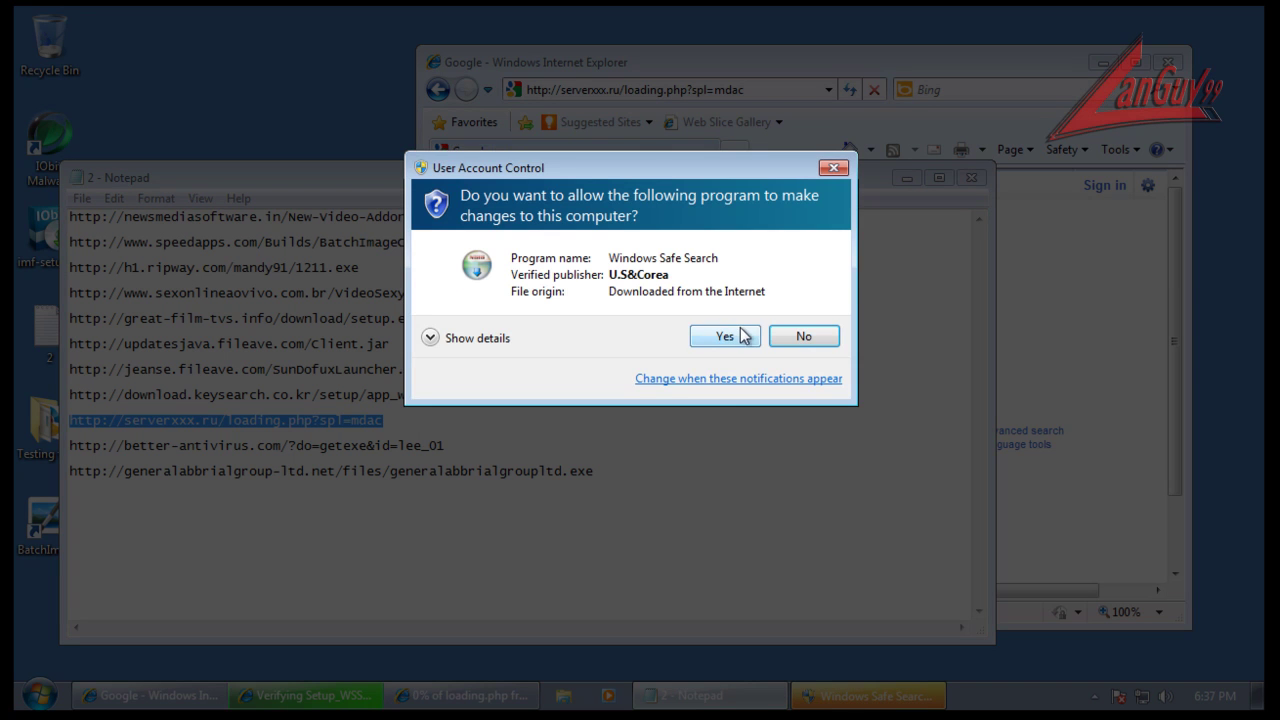
left_click(743, 336)
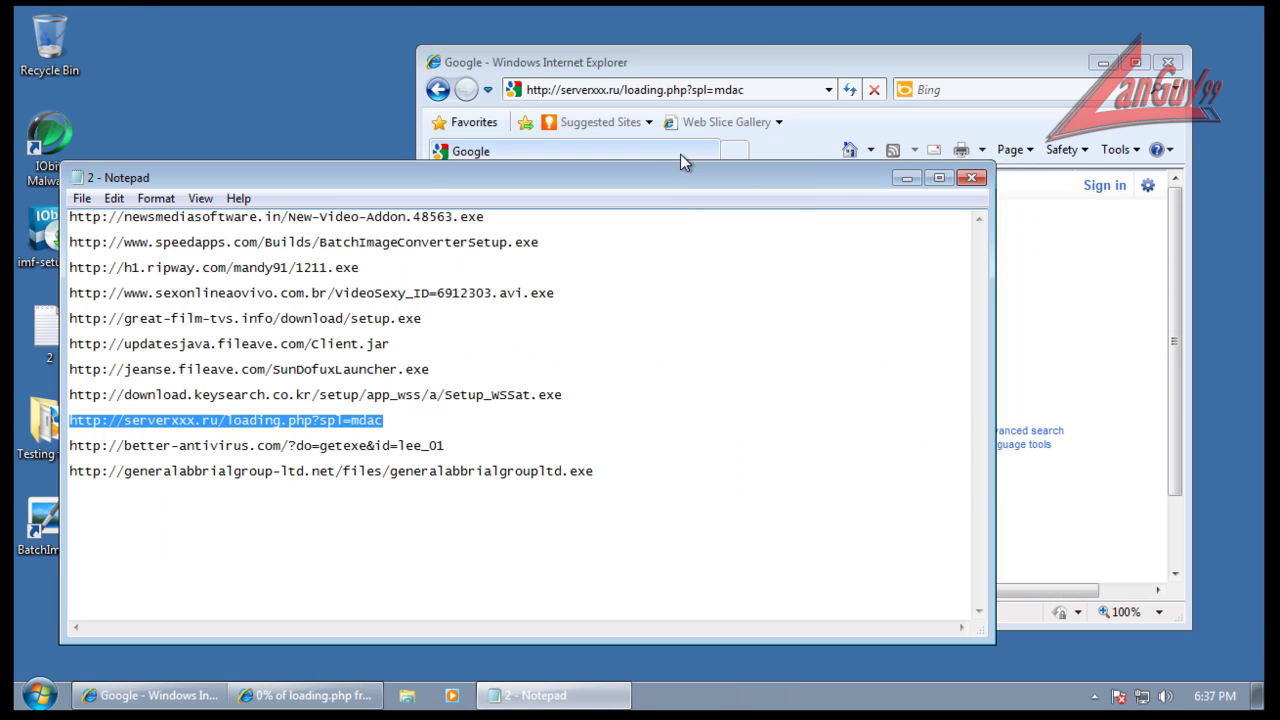
left_click(284, 694)
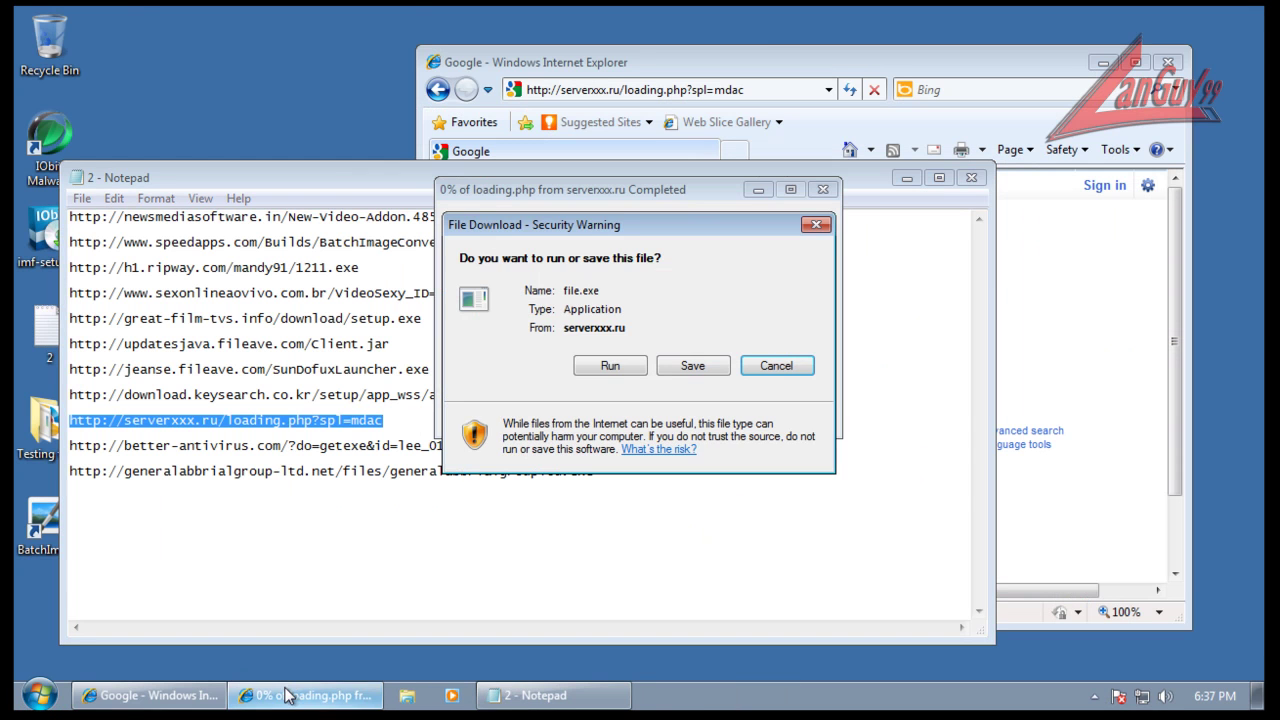
left_click(637, 368)
left_click(680, 320)
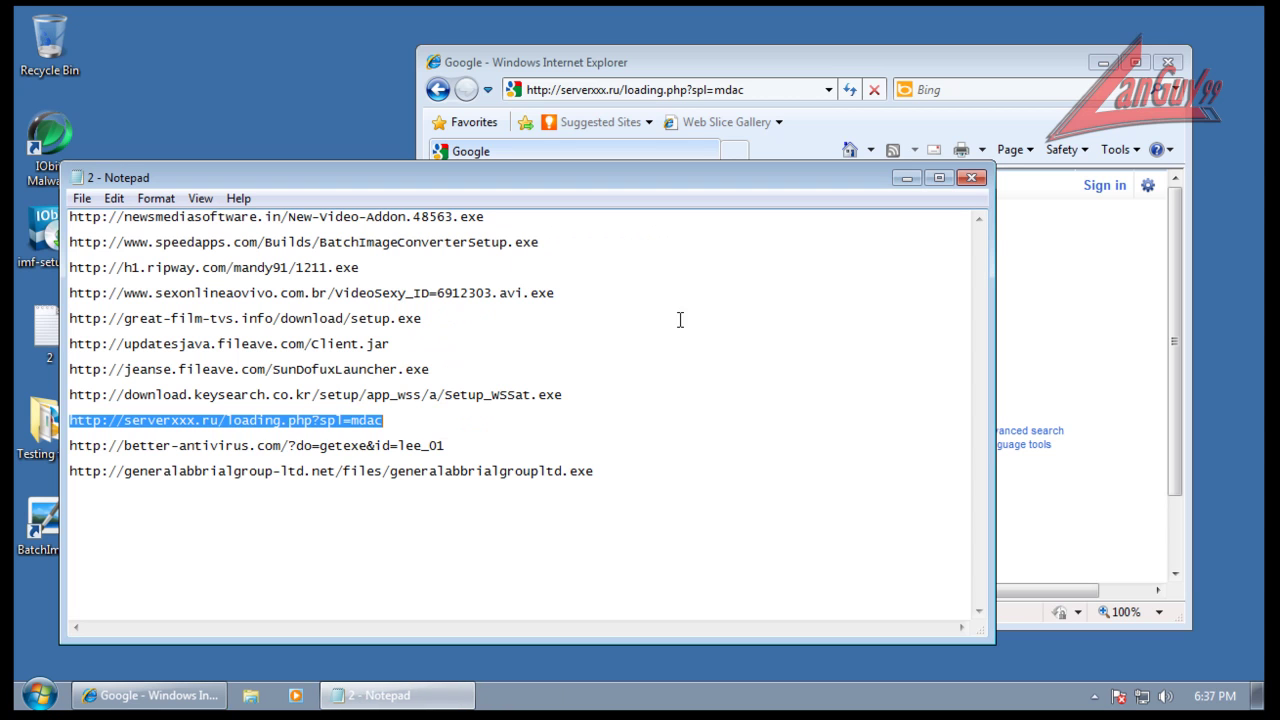
Step: Copy the better-antivirus.com link and load it over the current address in IE
left_click(462, 447)
key("shift+Home")
right_click(423, 438)
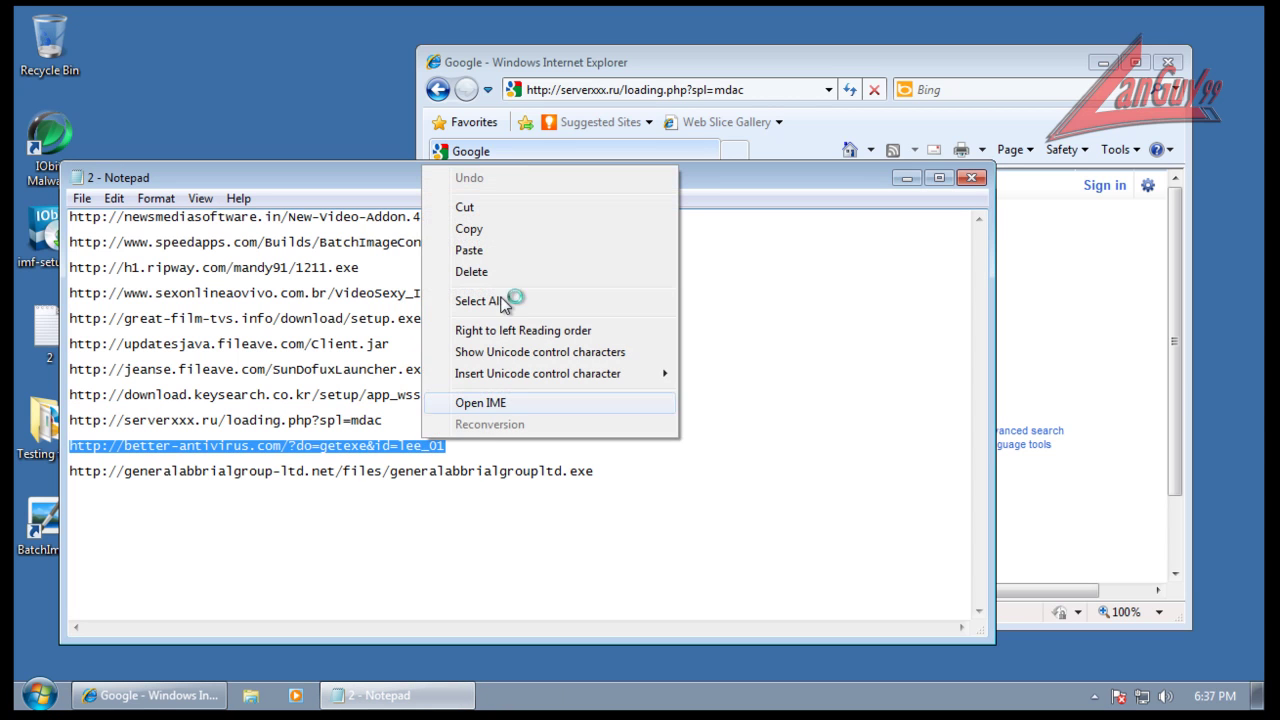
left_click(530, 229)
left_click(645, 88)
right_click(630, 89)
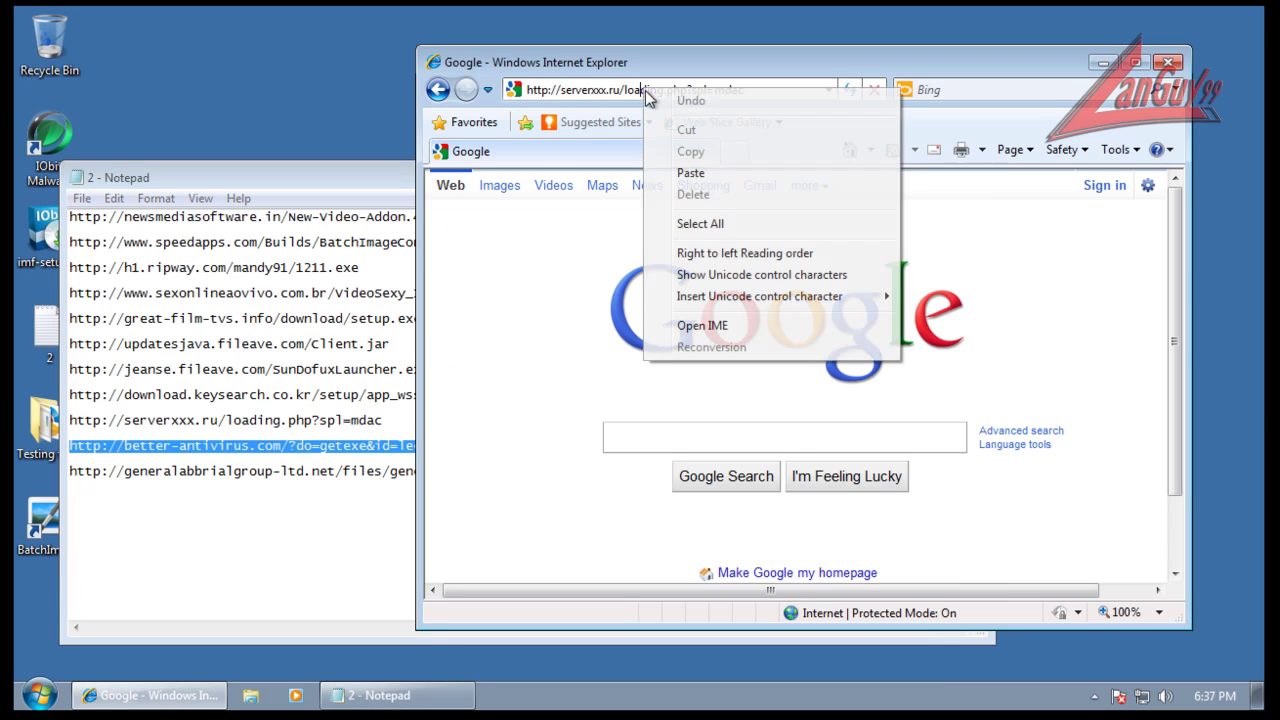
left_click(630, 89)
right_click(630, 89)
left_click(700, 175)
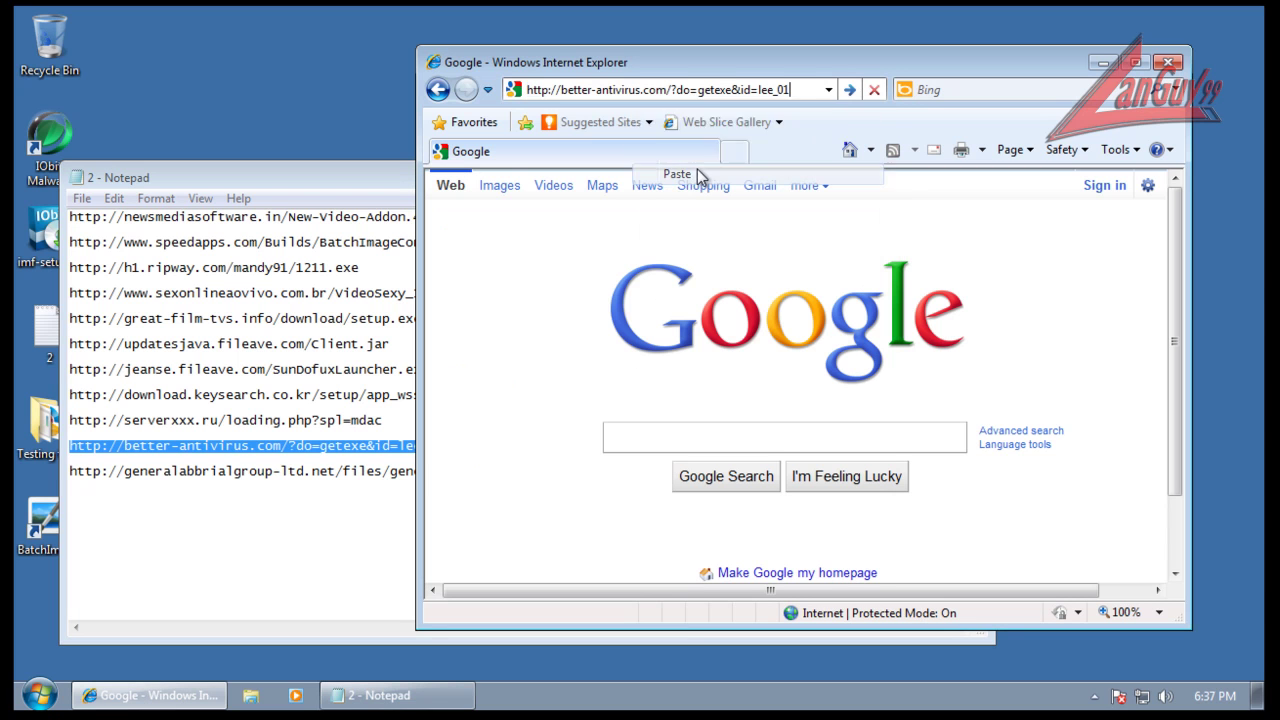
key("Return")
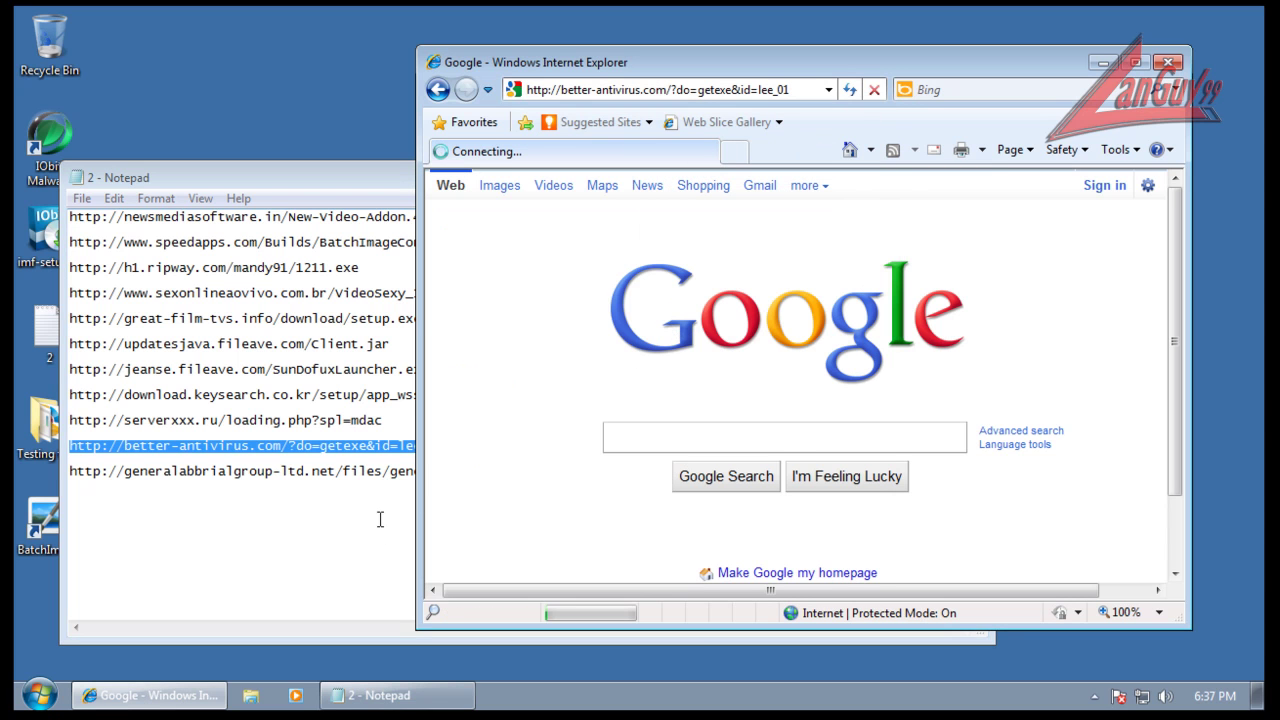
Step: Copy the last link, generalabbrialgroup, and close the Notepad list
left_click(375, 476)
double_click(598, 468)
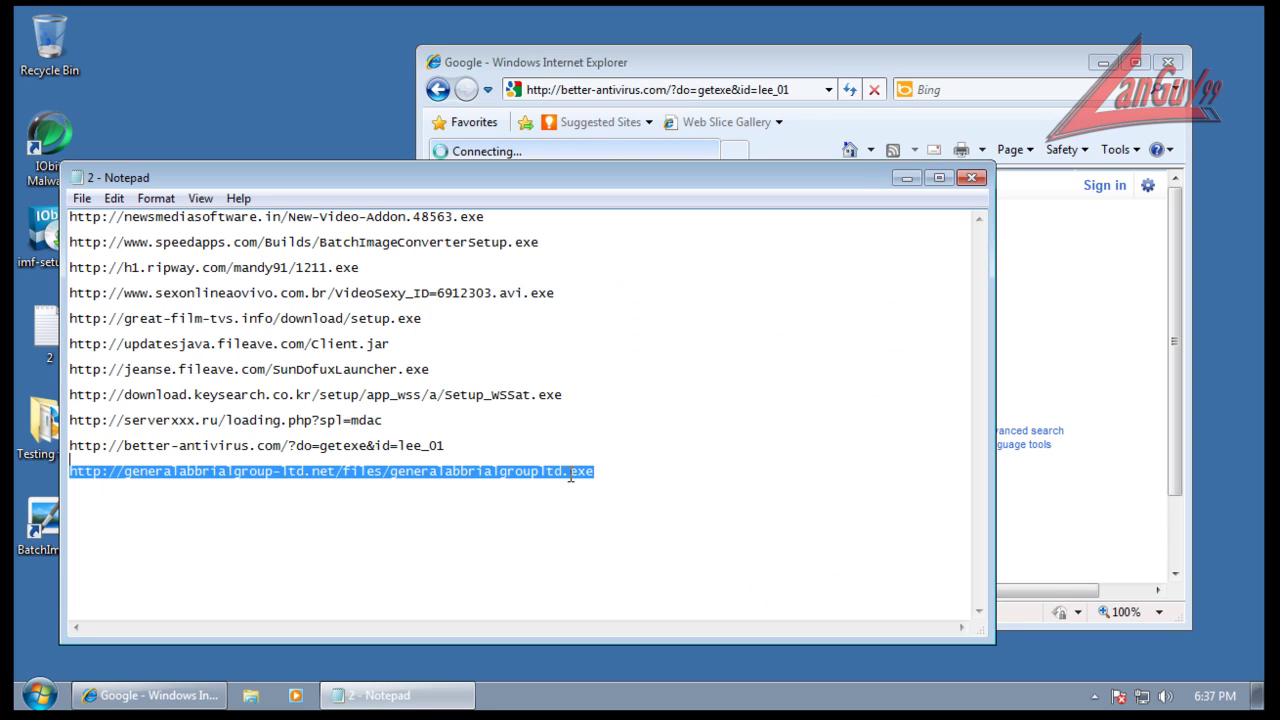
right_click(570, 477)
left_click(663, 265)
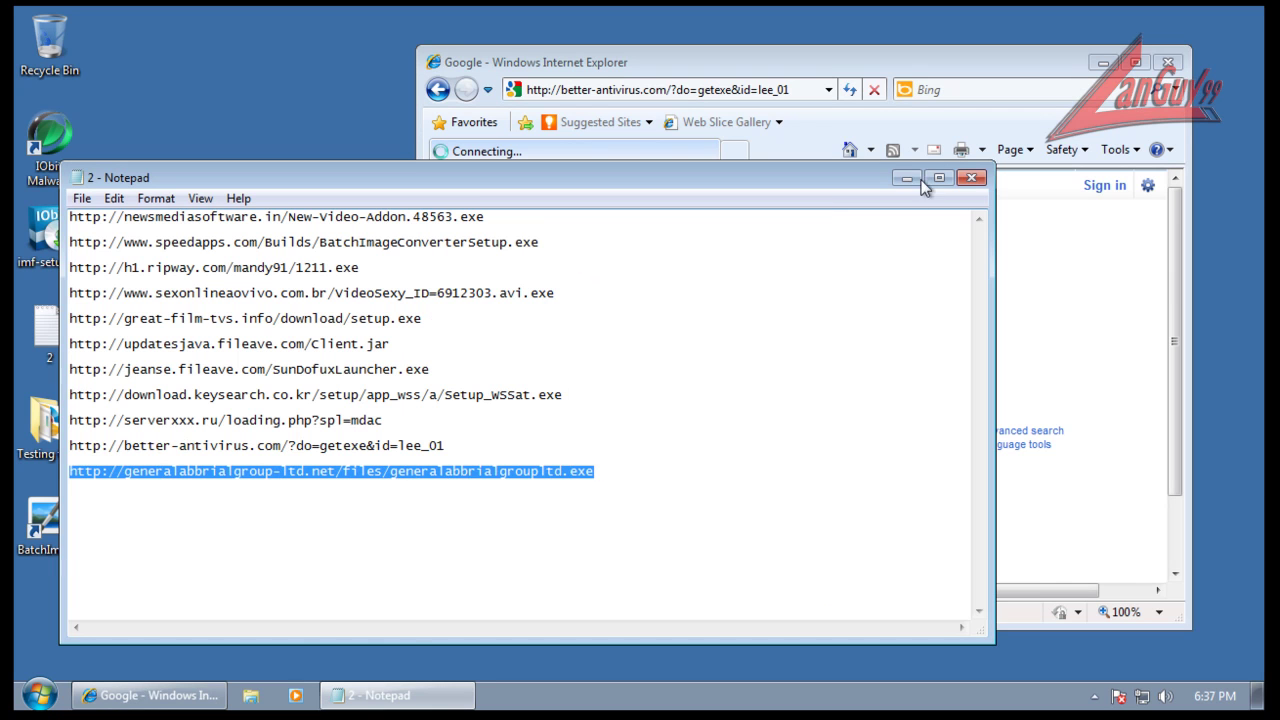
left_click(972, 180)
Step: Load the generalabbrialgroup link in a new tab, run generalabbrialgroupltd.exe, and dismiss its administrator error
left_click(735, 150)
left_click(721, 92)
right_click(735, 92)
left_click(790, 178)
key("Return")
left_click(621, 363)
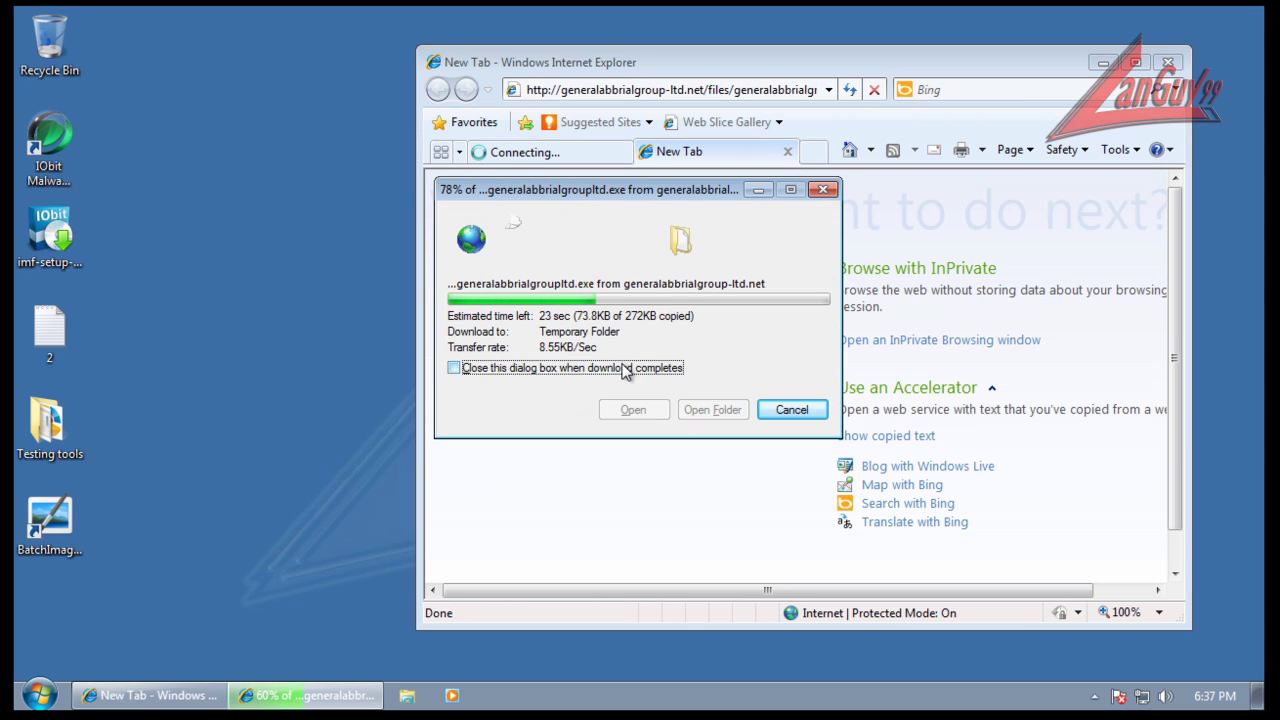
left_click(708, 324)
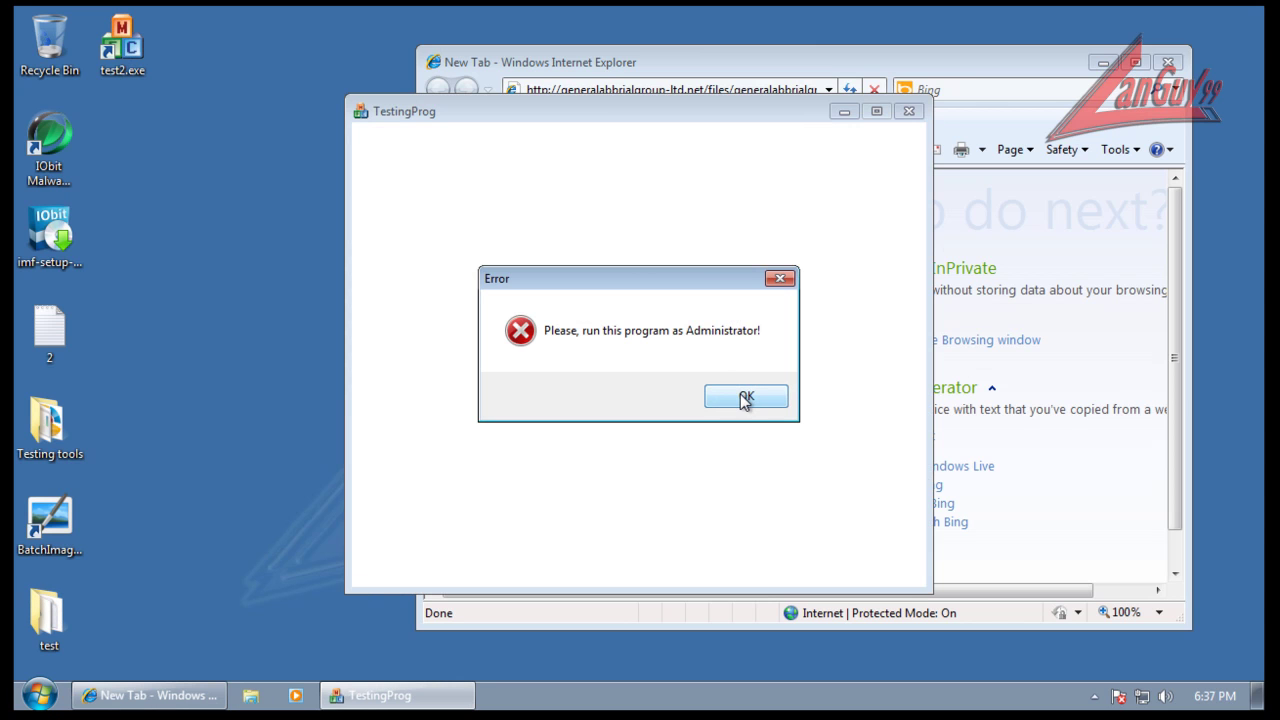
left_click(744, 400)
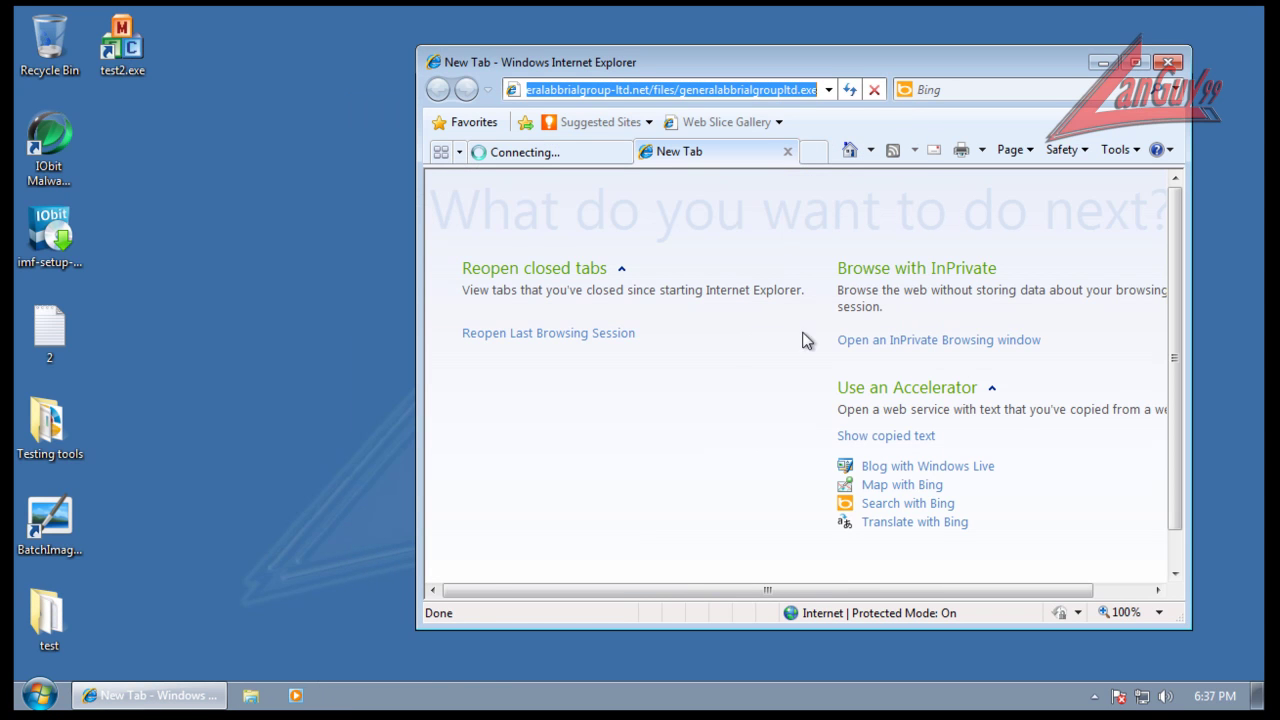
Step: Close Internet Explorer and open IObit Malware Fighter from the notification area
left_click(788, 152)
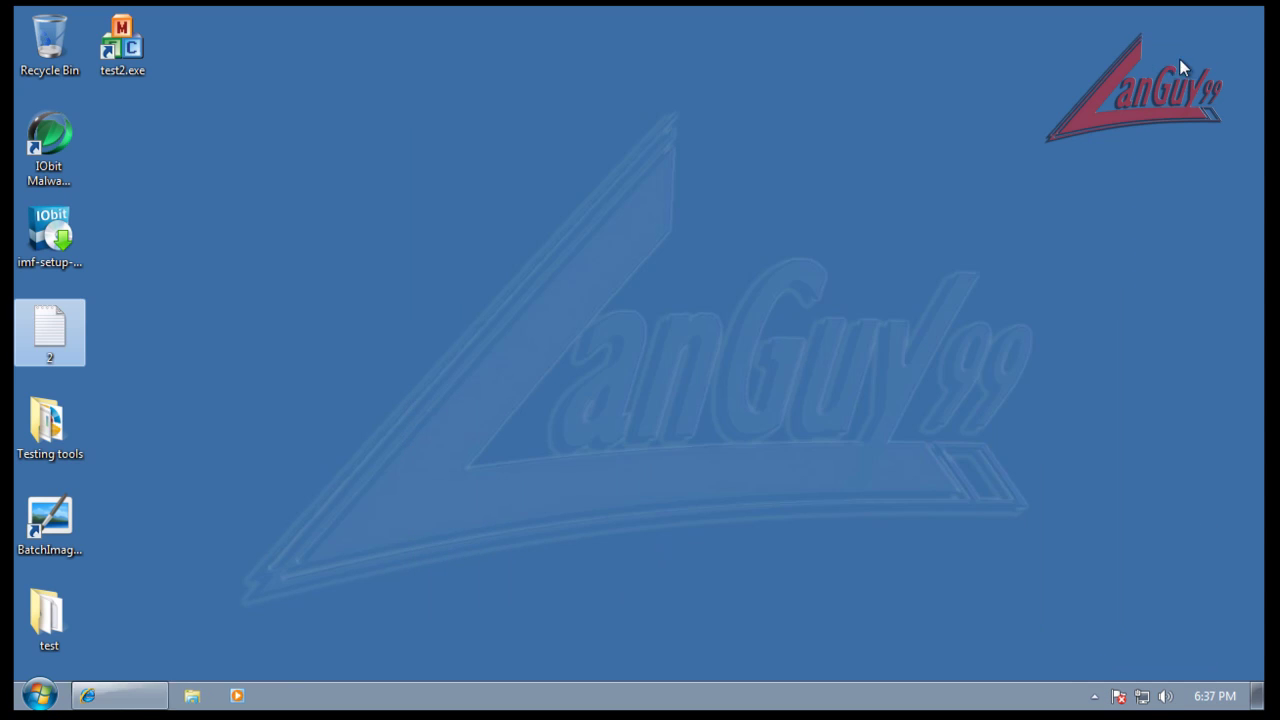
left_click(1168, 62)
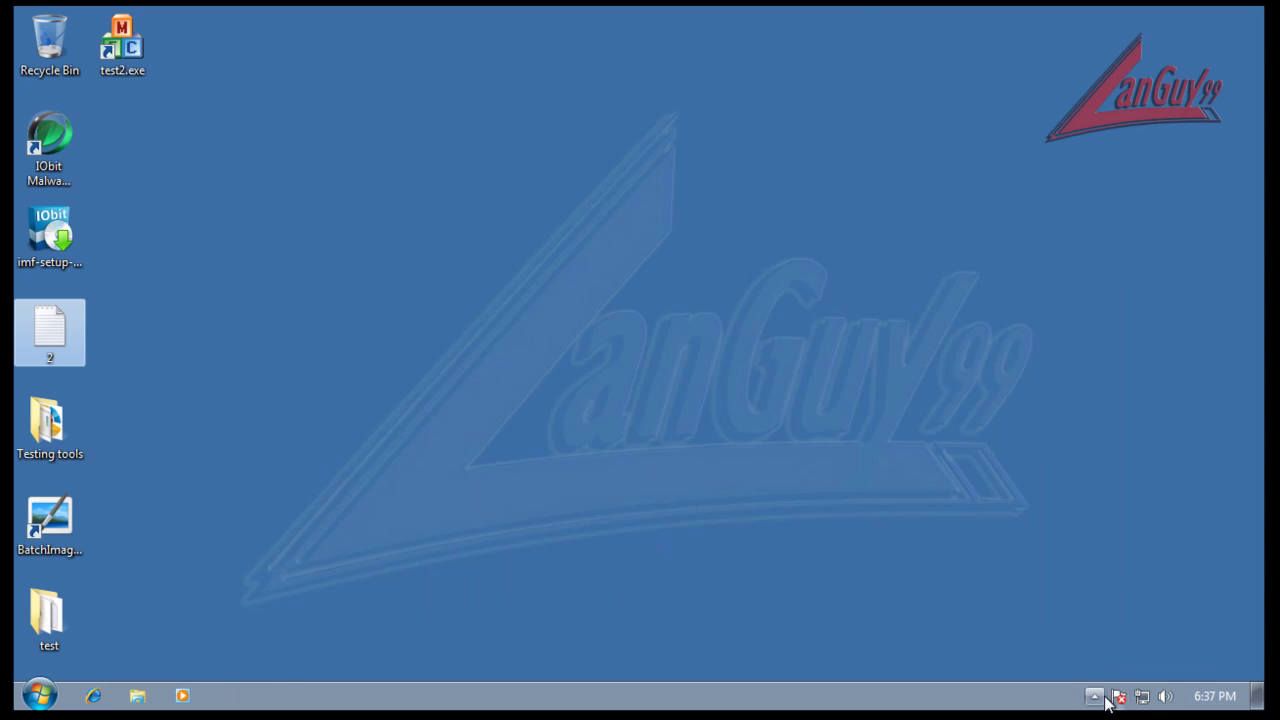
left_click(1100, 697)
left_click(1124, 615)
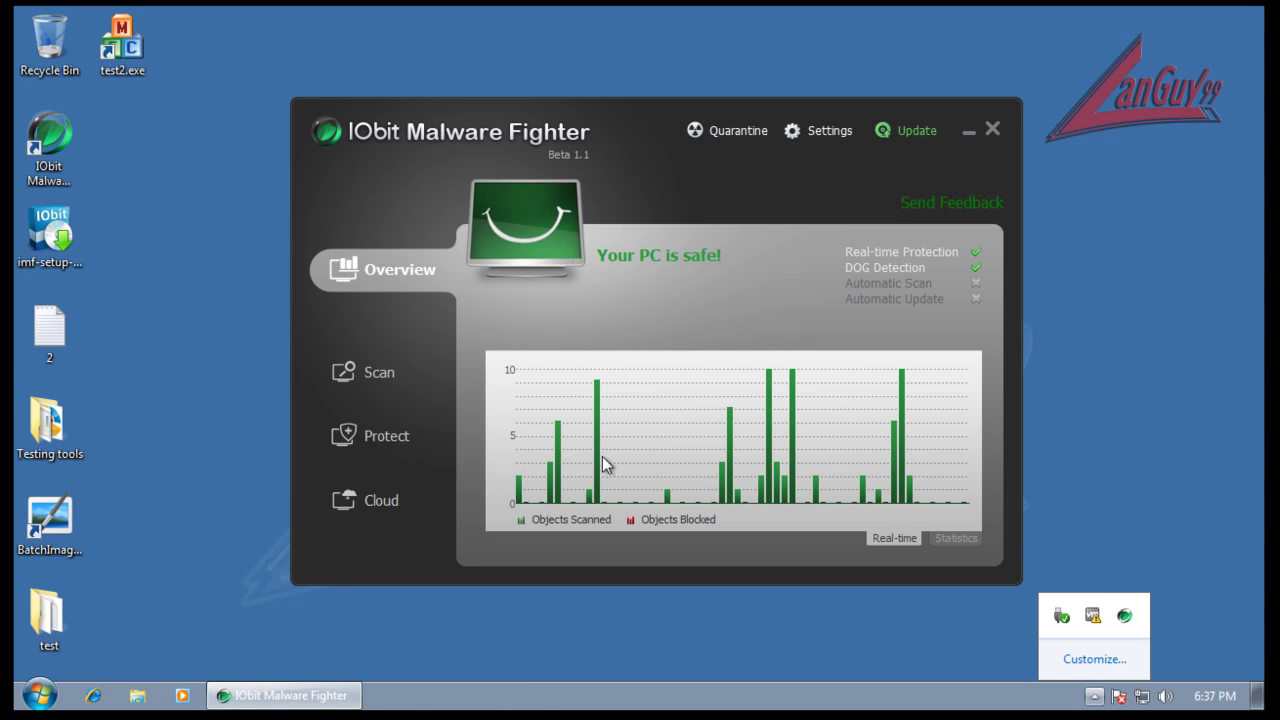
Step: Show processes from all users in Task Manager, sorted by image name
right_click(601, 692)
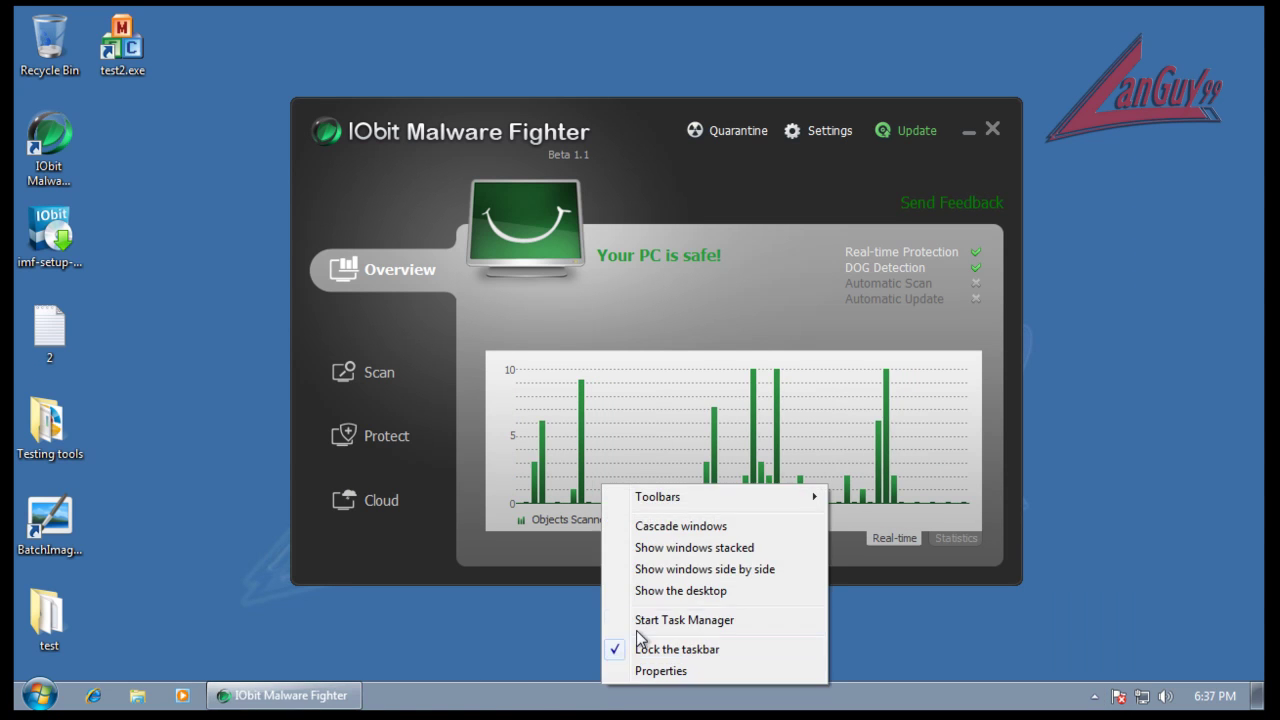
left_click(641, 619)
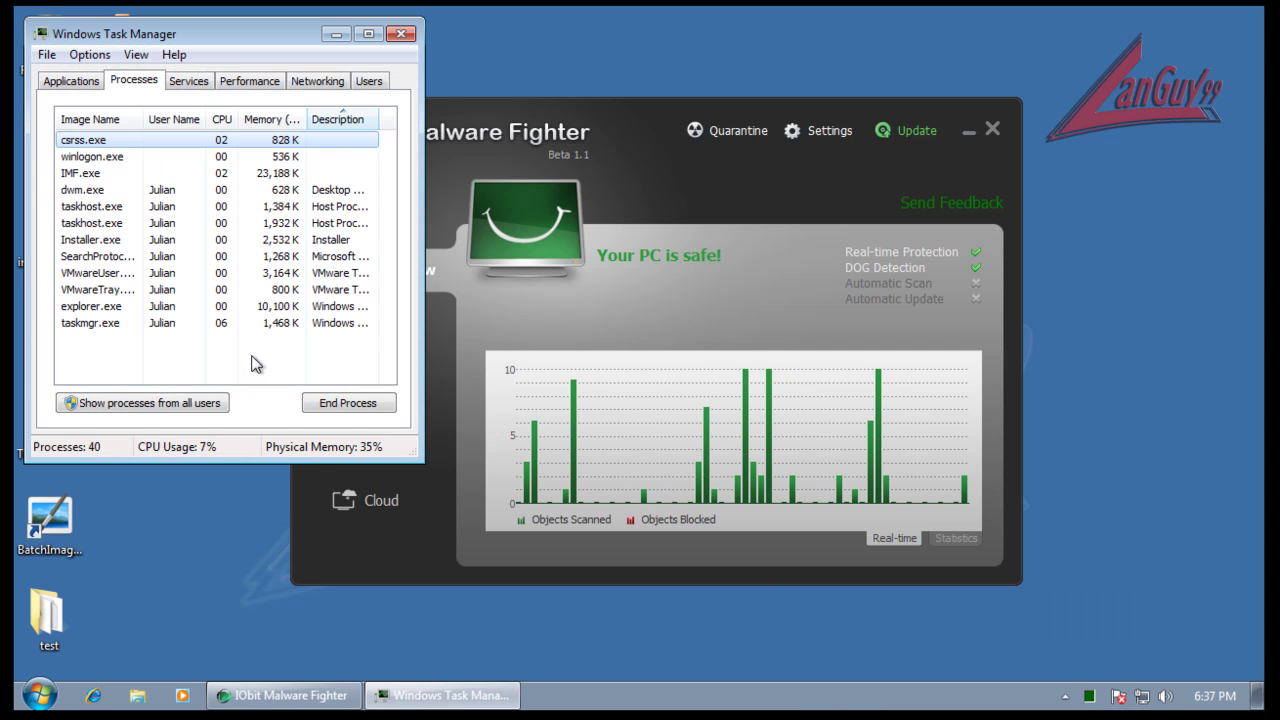
left_click(205, 403)
left_click(100, 118)
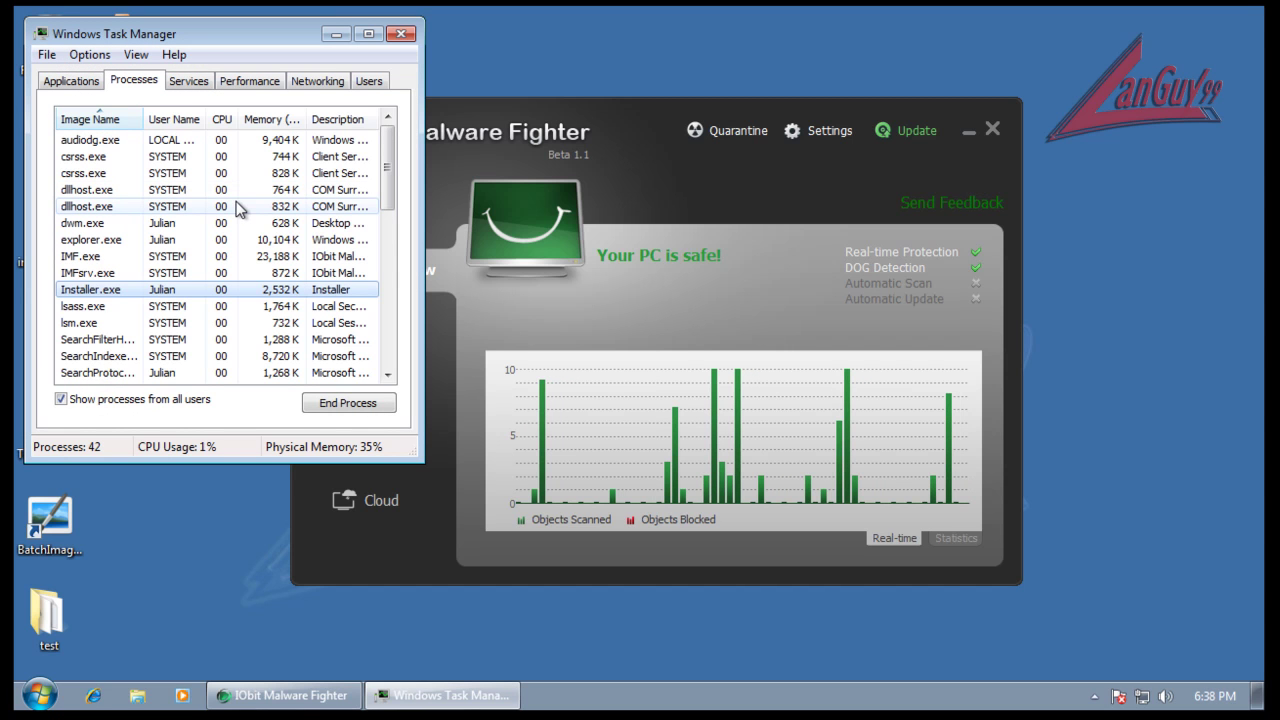
scroll(240, 208, "down", 4)
scroll(240, 208, "down", 5)
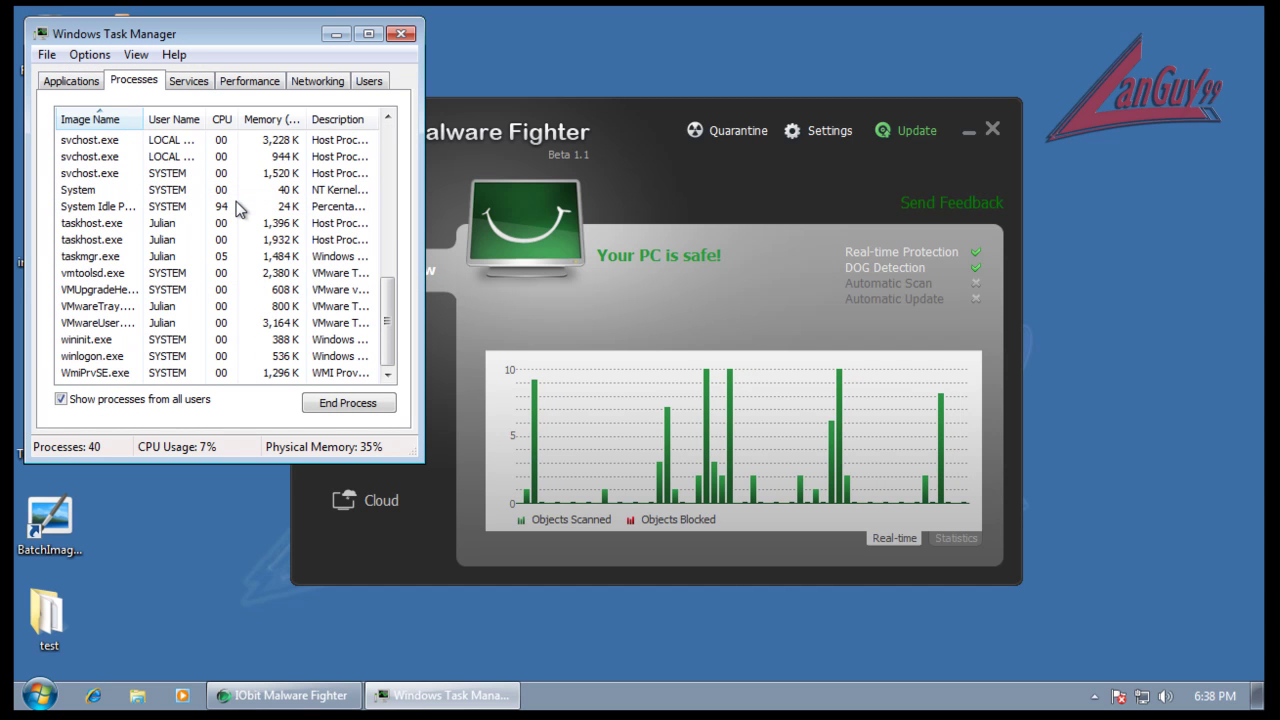
Step: Close Task Manager and run an IObit full scan of all drives, finding 0 threats in 94,509 objects
left_click(401, 35)
left_click(389, 375)
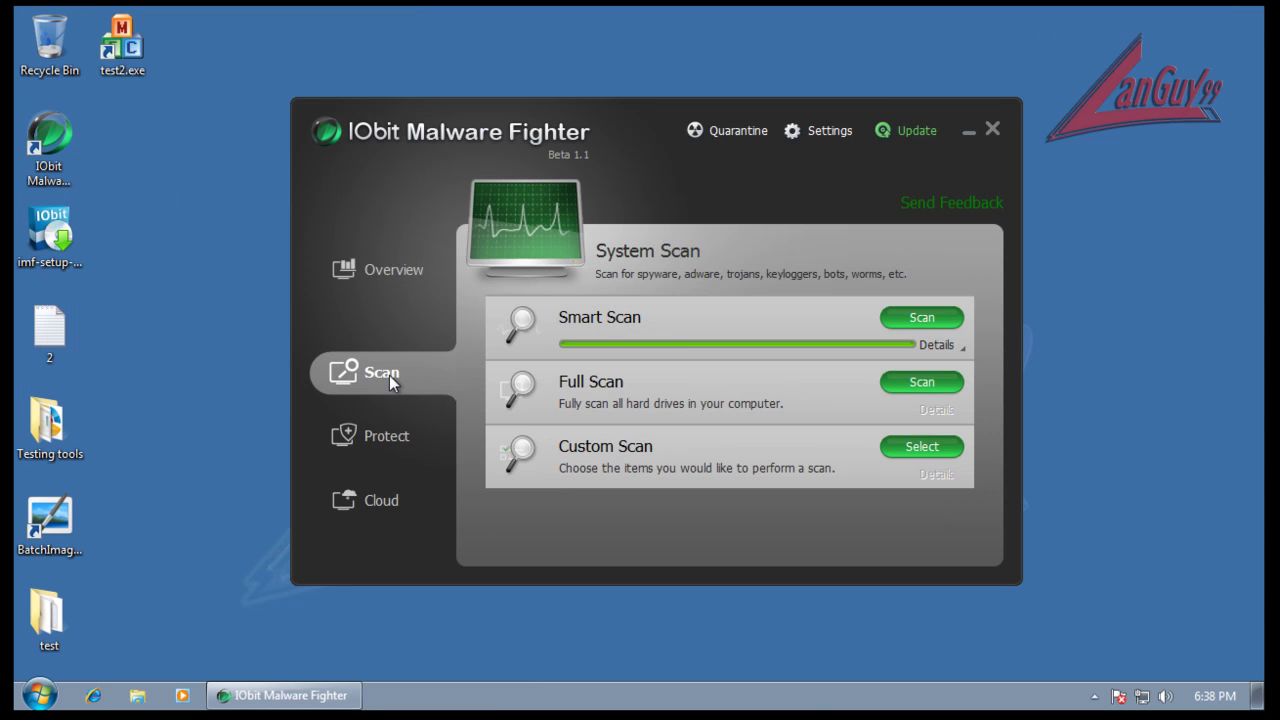
left_click(925, 381)
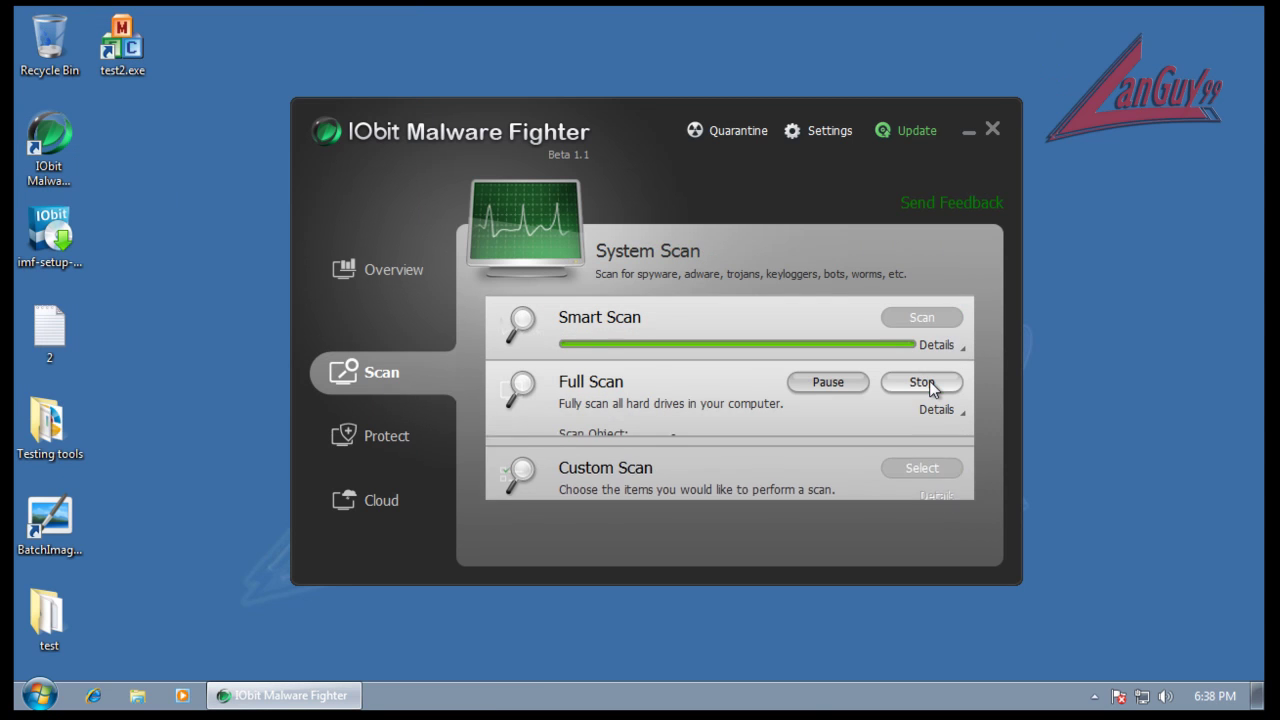
left_click_drag(982, 404, 977, 442)
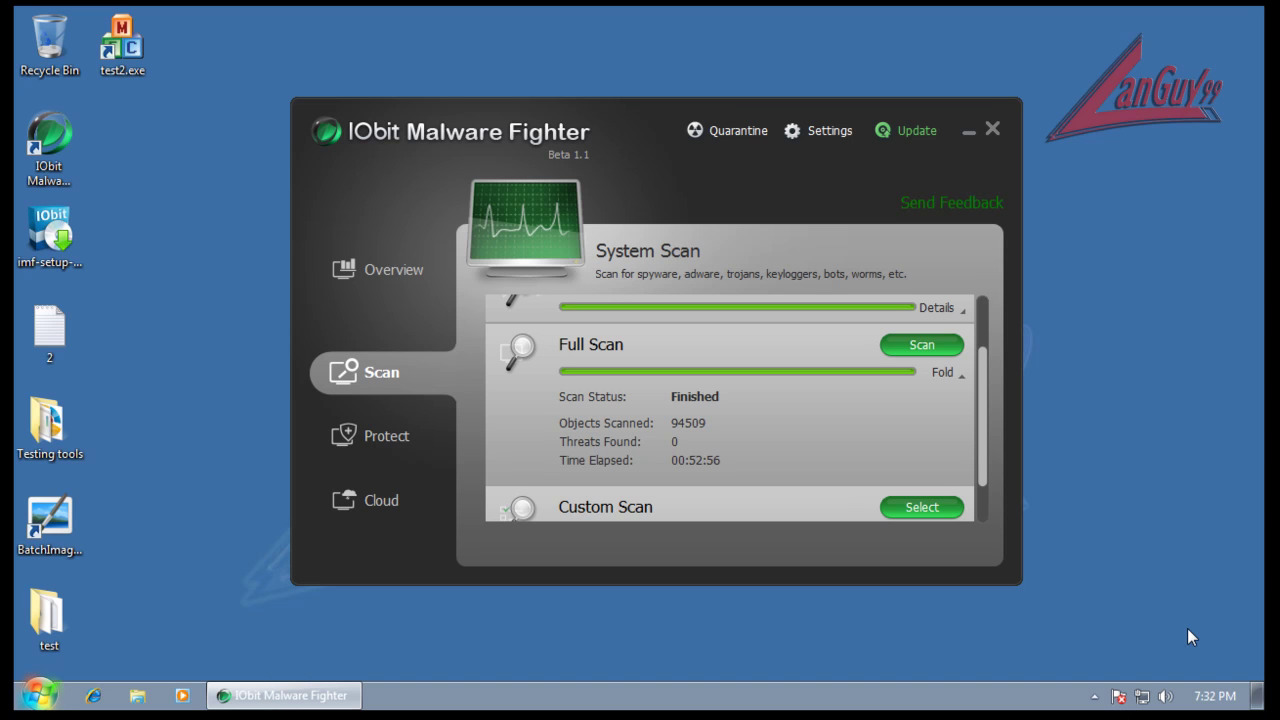
Step: Close IObit and launch COMODO Cleaning Essentials from Testing tools\x32, approving the UAC prompt
left_click(993, 130)
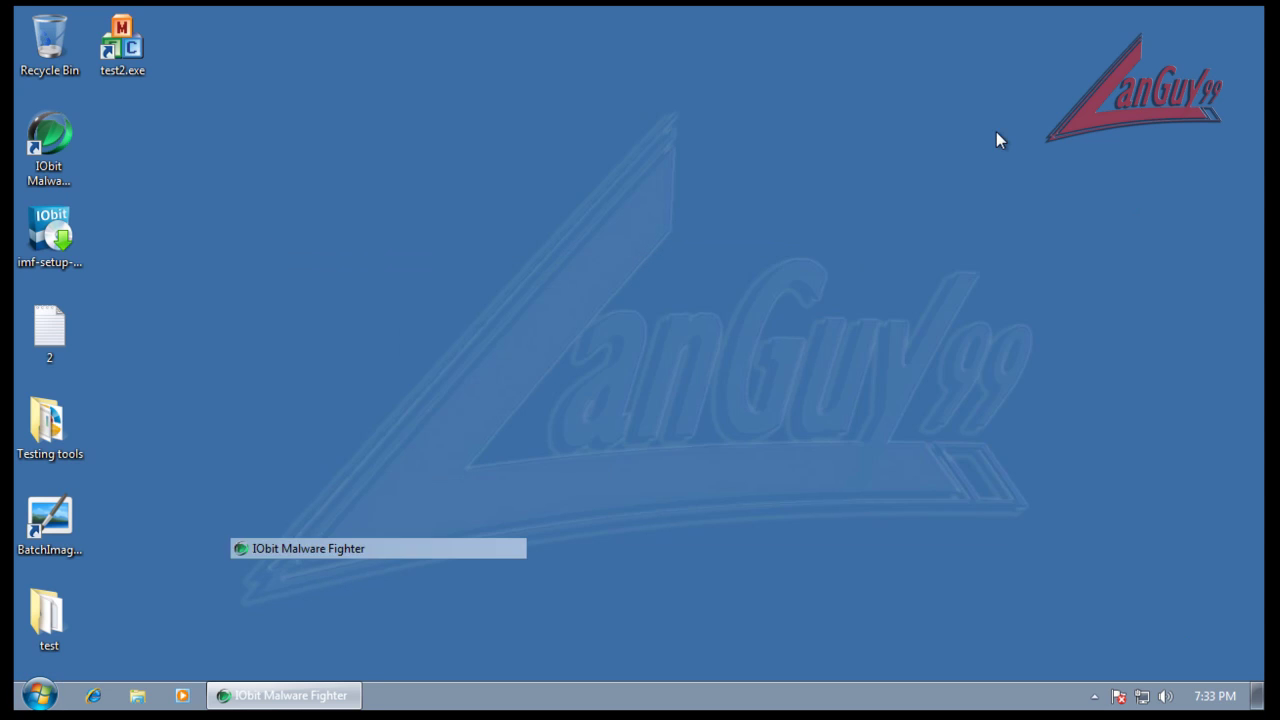
double_click(50, 425)
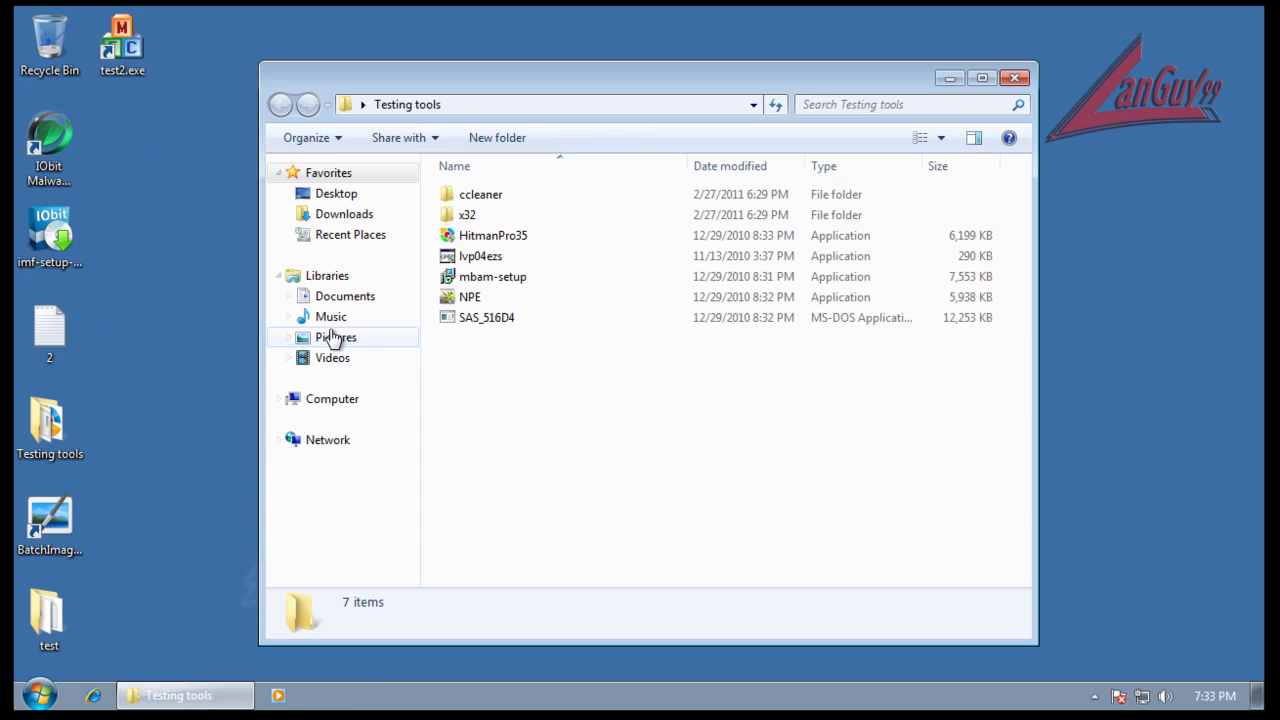
double_click(465, 218)
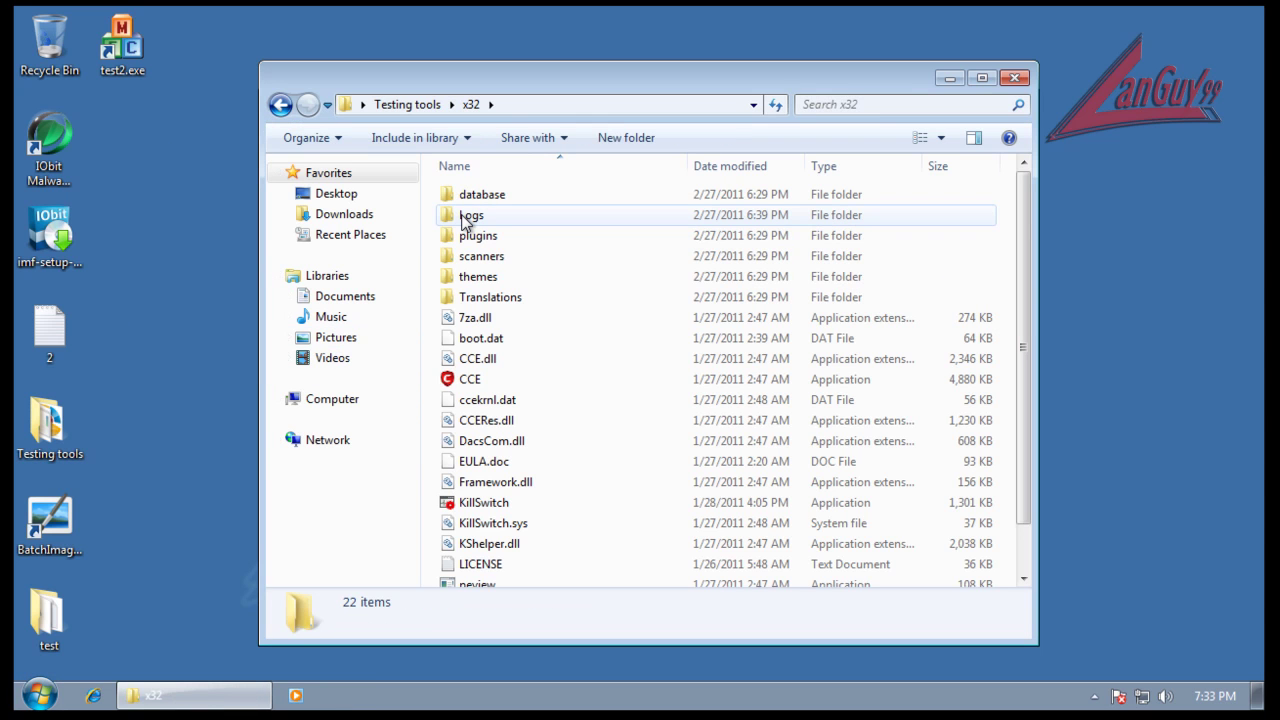
left_click(468, 384)
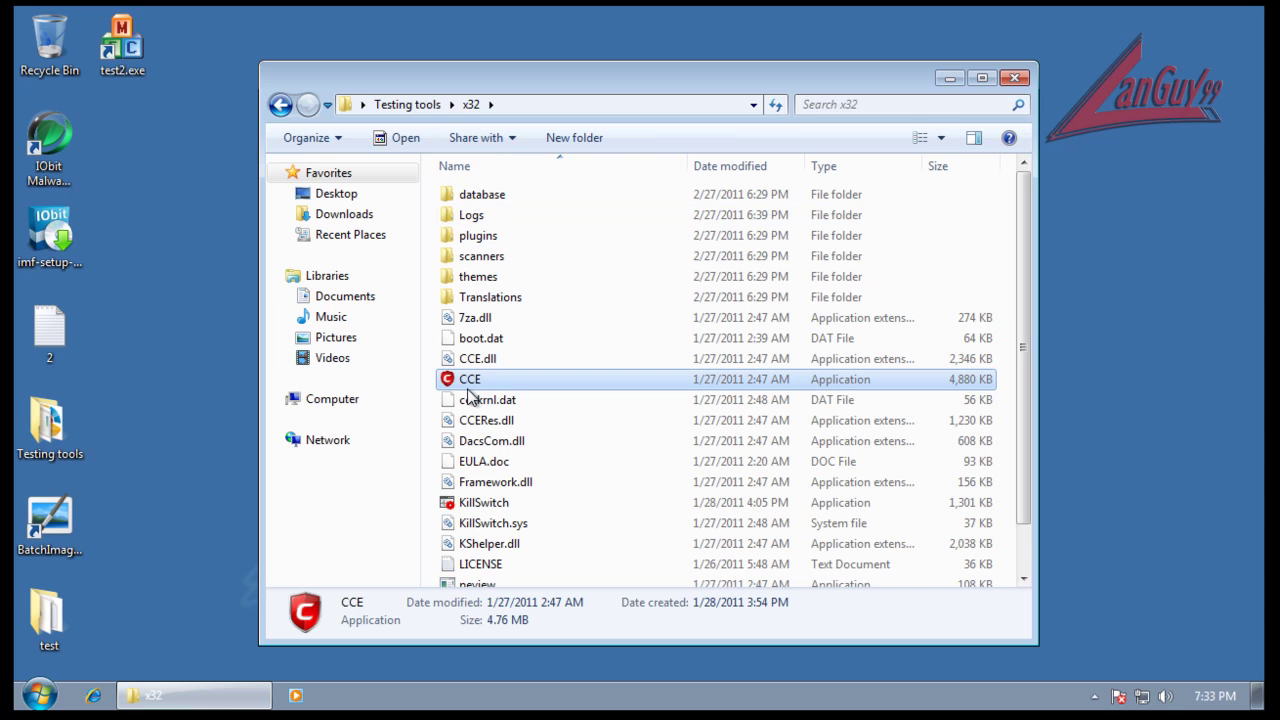
double_click(468, 386)
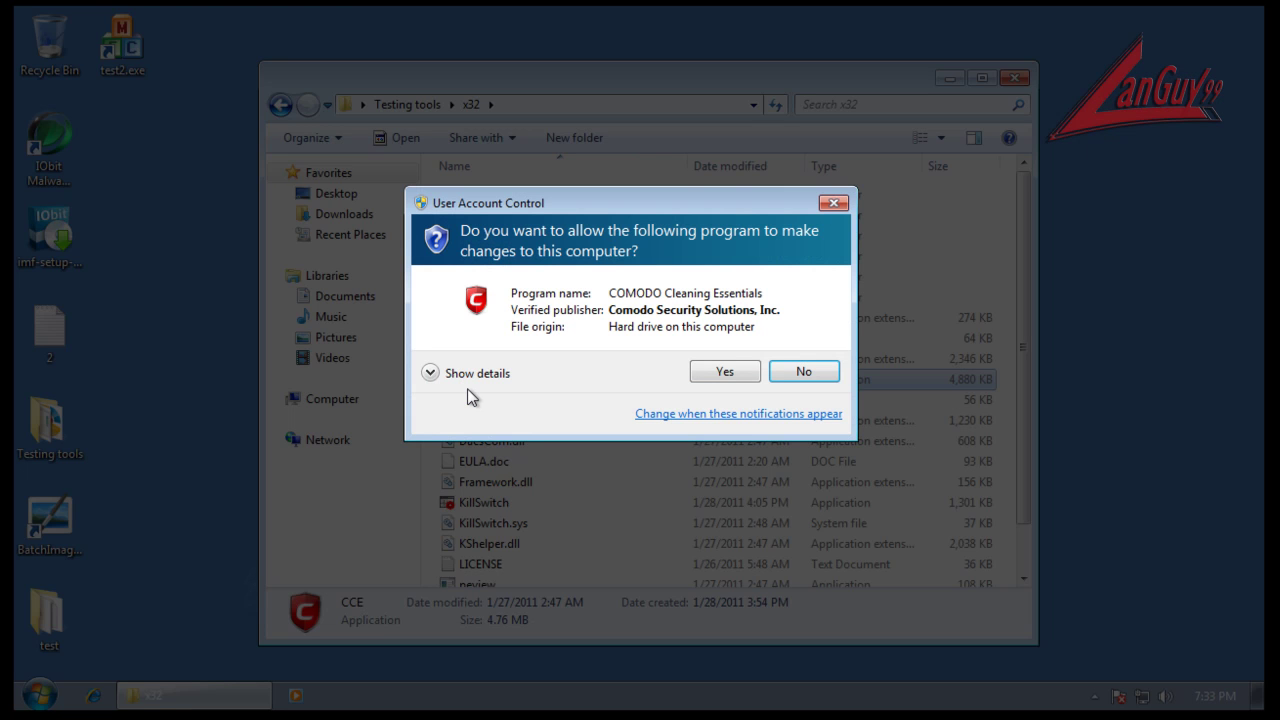
left_click(725, 371)
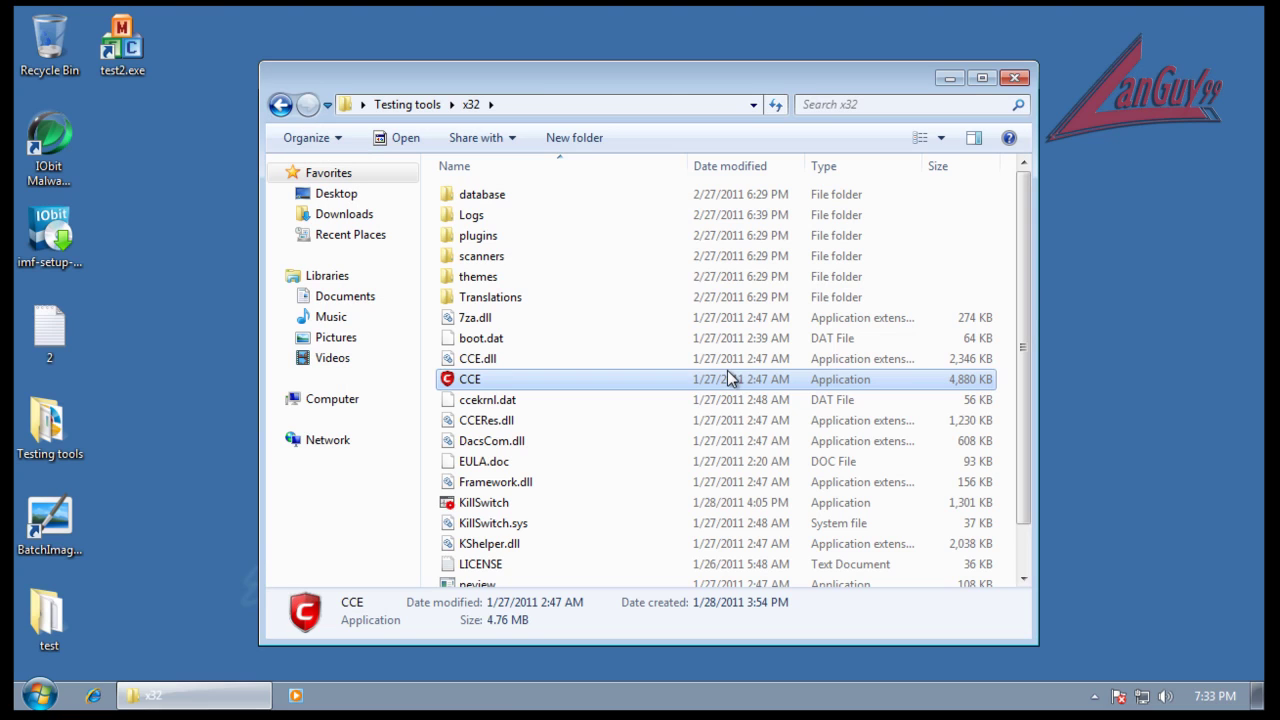
left_click(1018, 80)
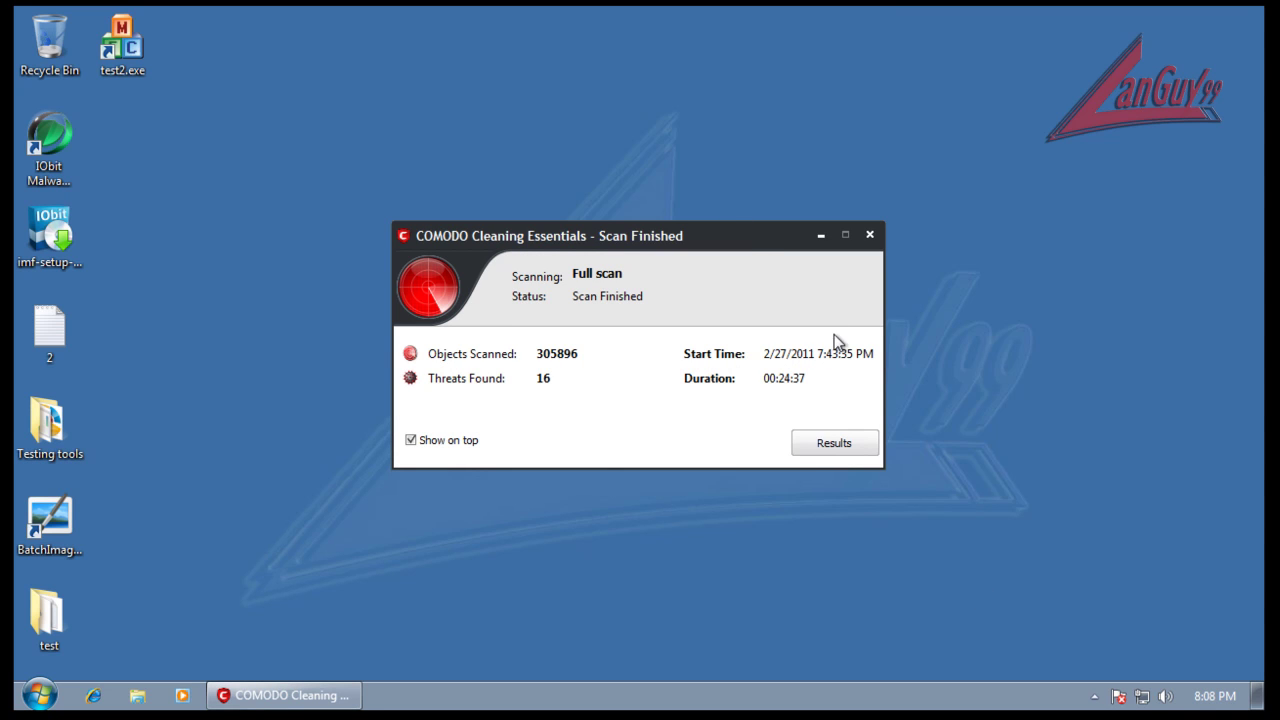
Step: Review COMODO's 16 threats in an enlarged results window, clean them all, and accept the restart
left_click(845, 450)
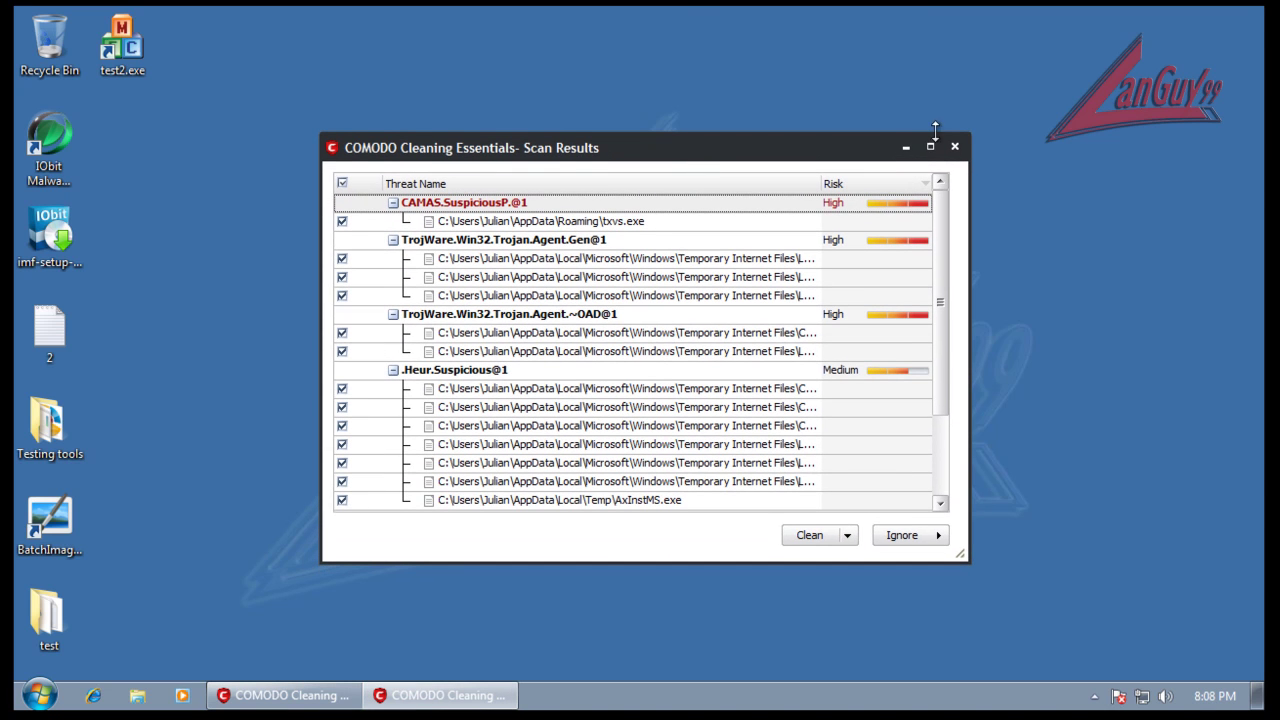
left_click_drag(967, 134, 1112, 58)
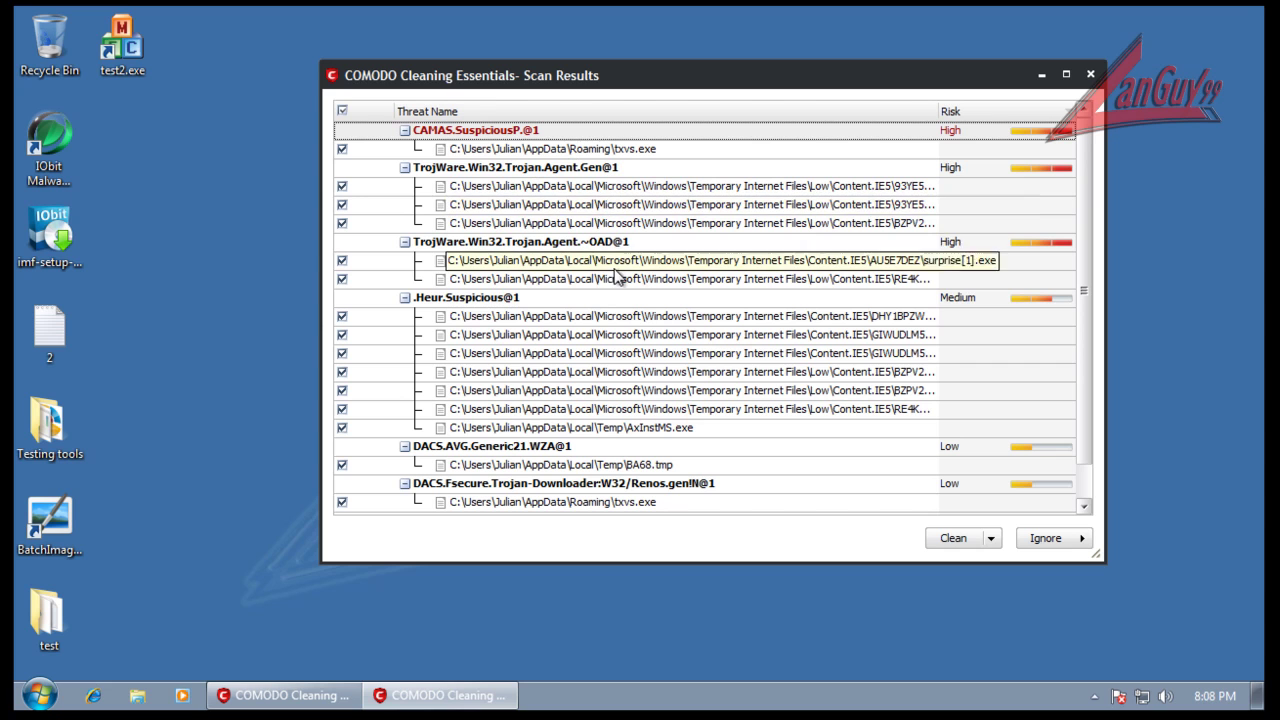
scroll(634, 375, "down", 1)
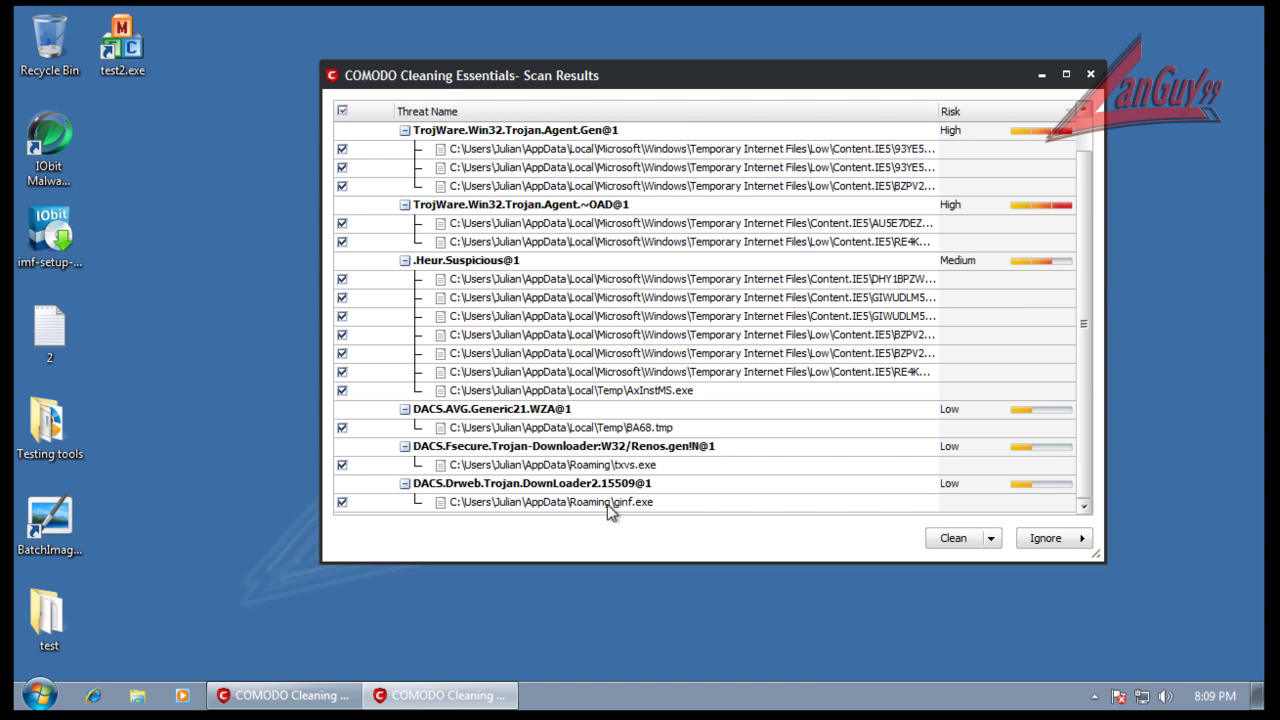
left_click(947, 541)
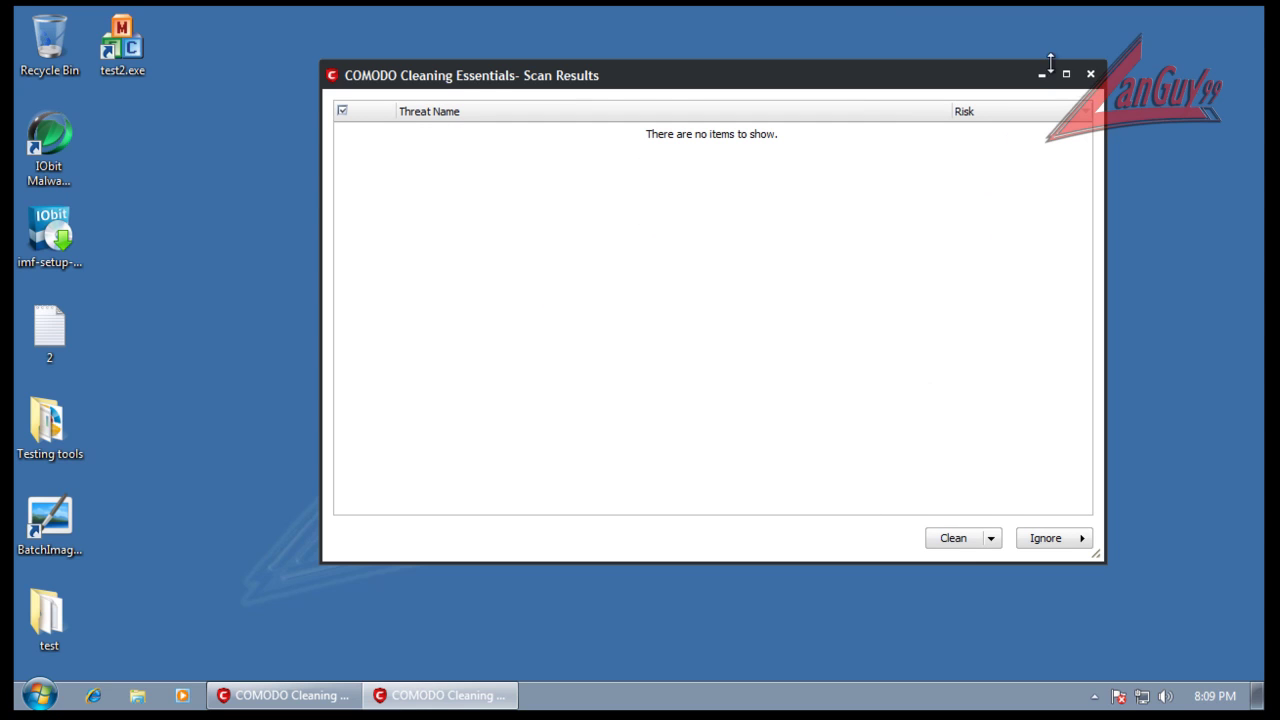
left_click(1092, 77)
left_click(687, 351)
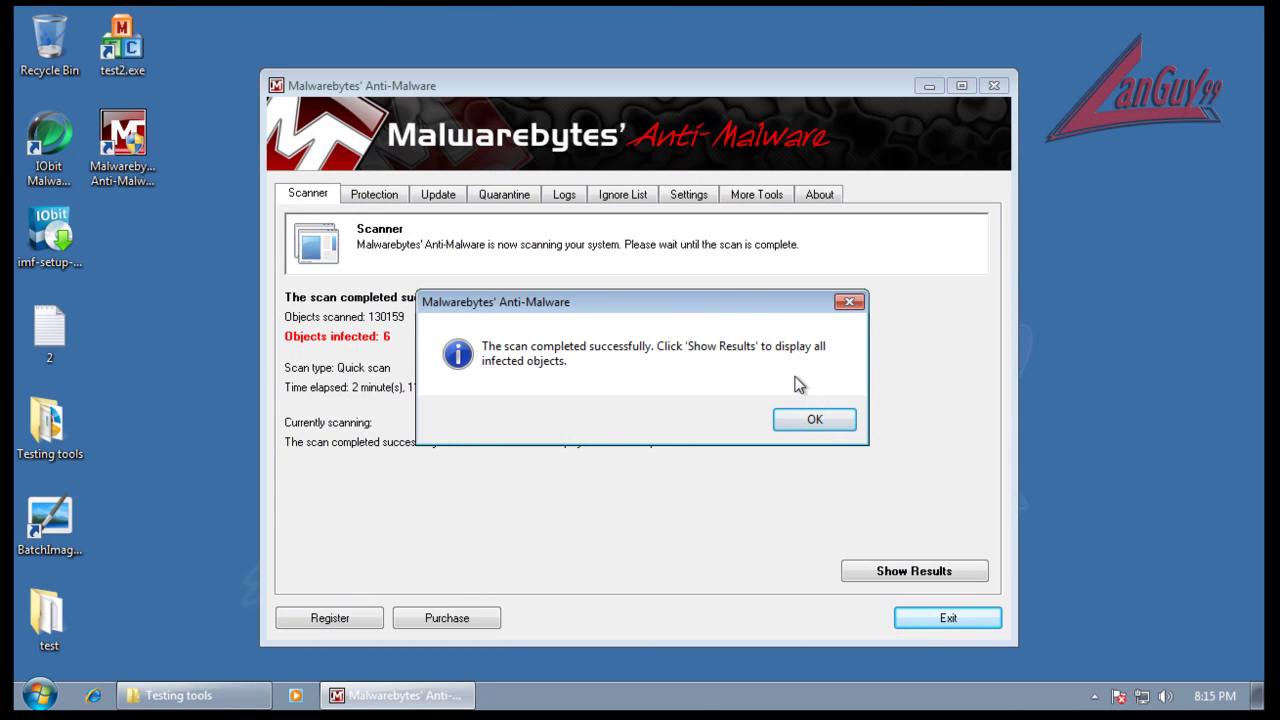
Step: Show Malwarebytes' six infections with widened Item and Vendor columns, inspecting the Backdoor.Bot and Hijack.Zones entries
left_click(813, 418)
left_click(895, 572)
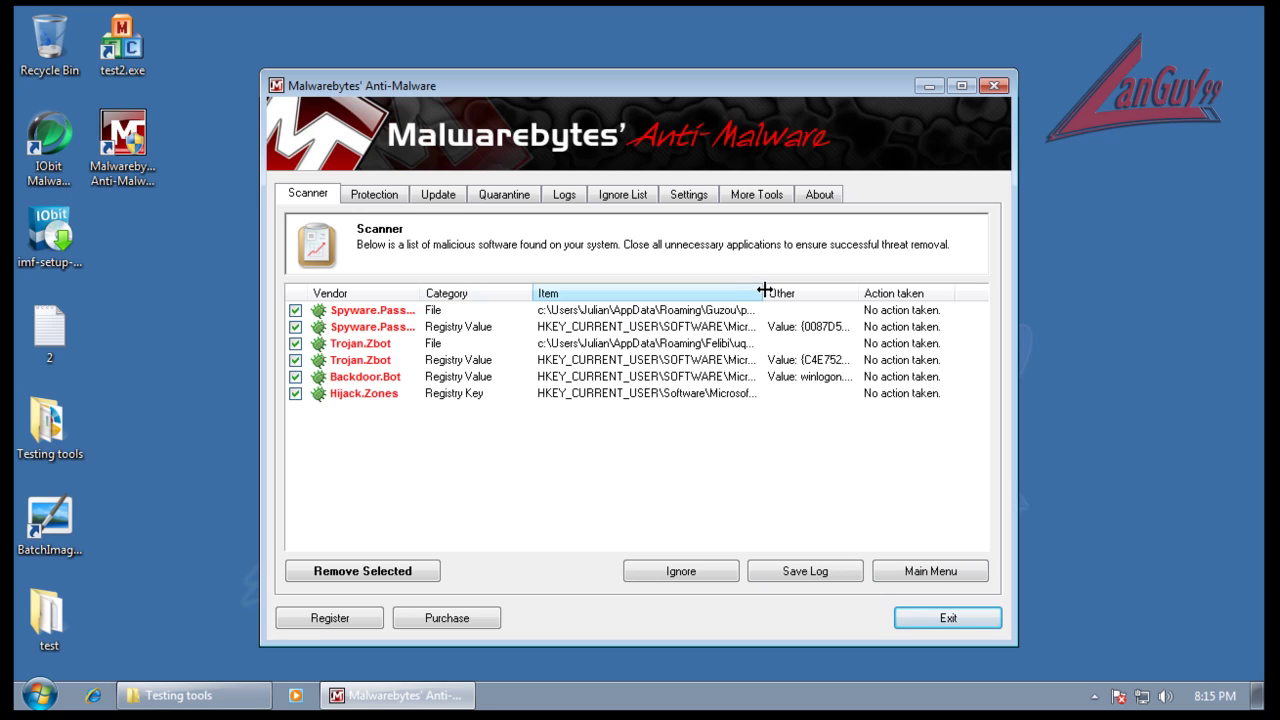
left_click_drag(764, 292, 871, 291)
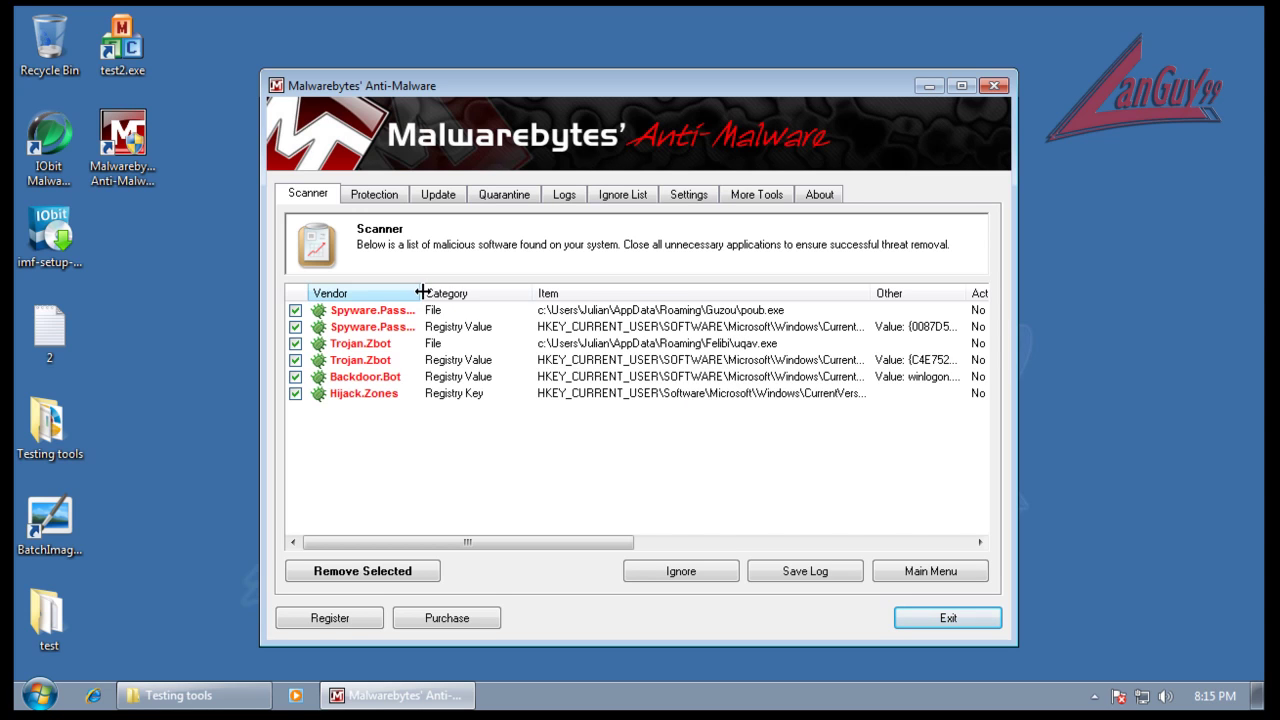
left_click_drag(422, 291, 501, 291)
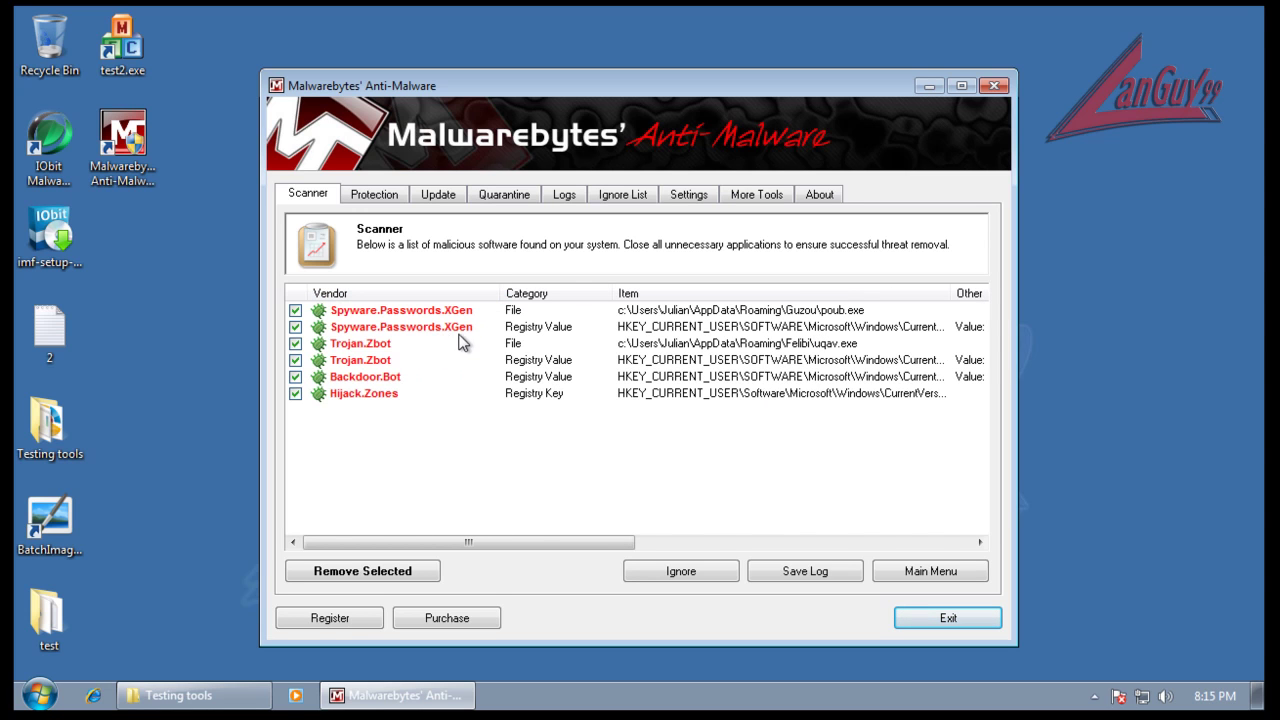
left_click(372, 358)
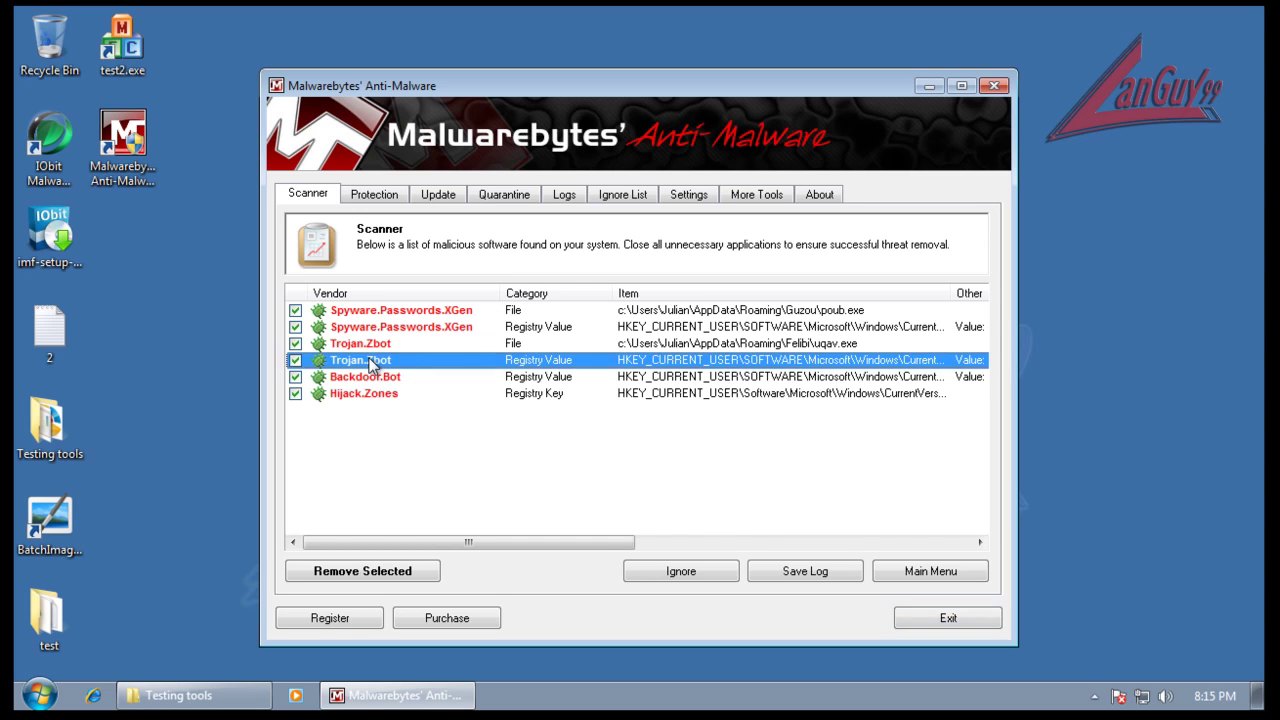
left_click(380, 377)
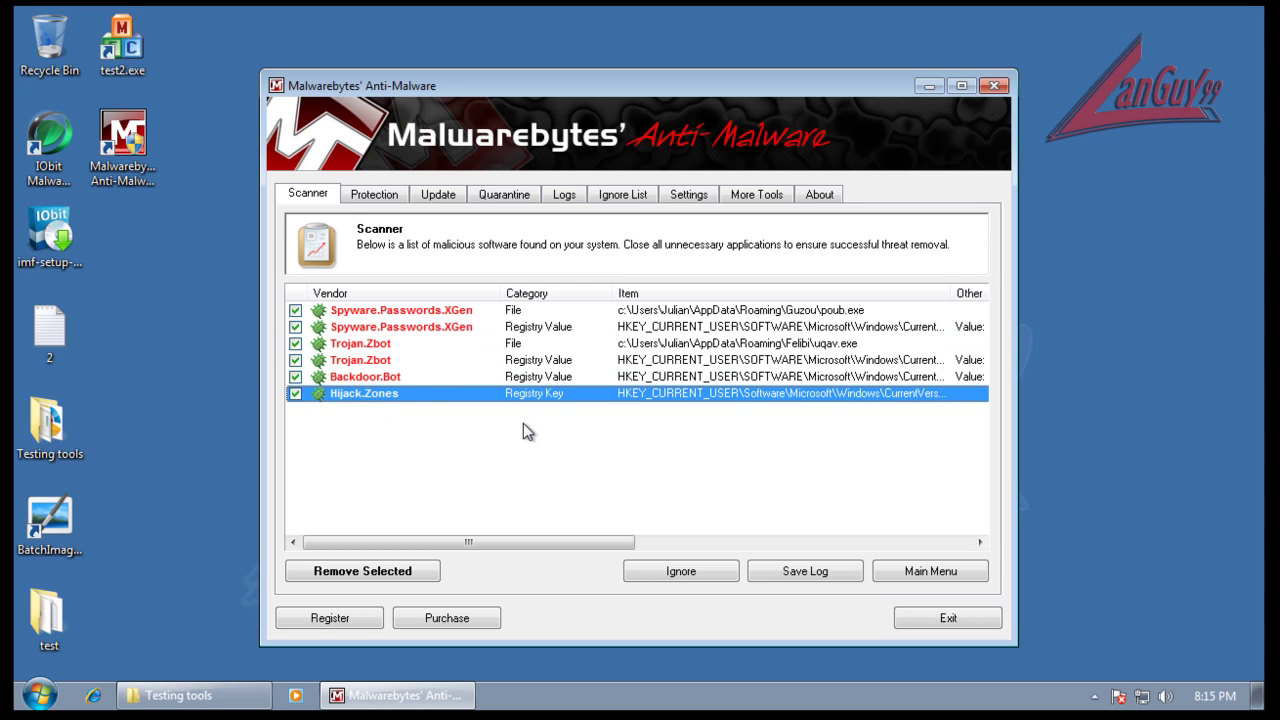
Step: Remove the selected infections, close the log, decline restarting, and exit Malwarebytes
left_click(385, 574)
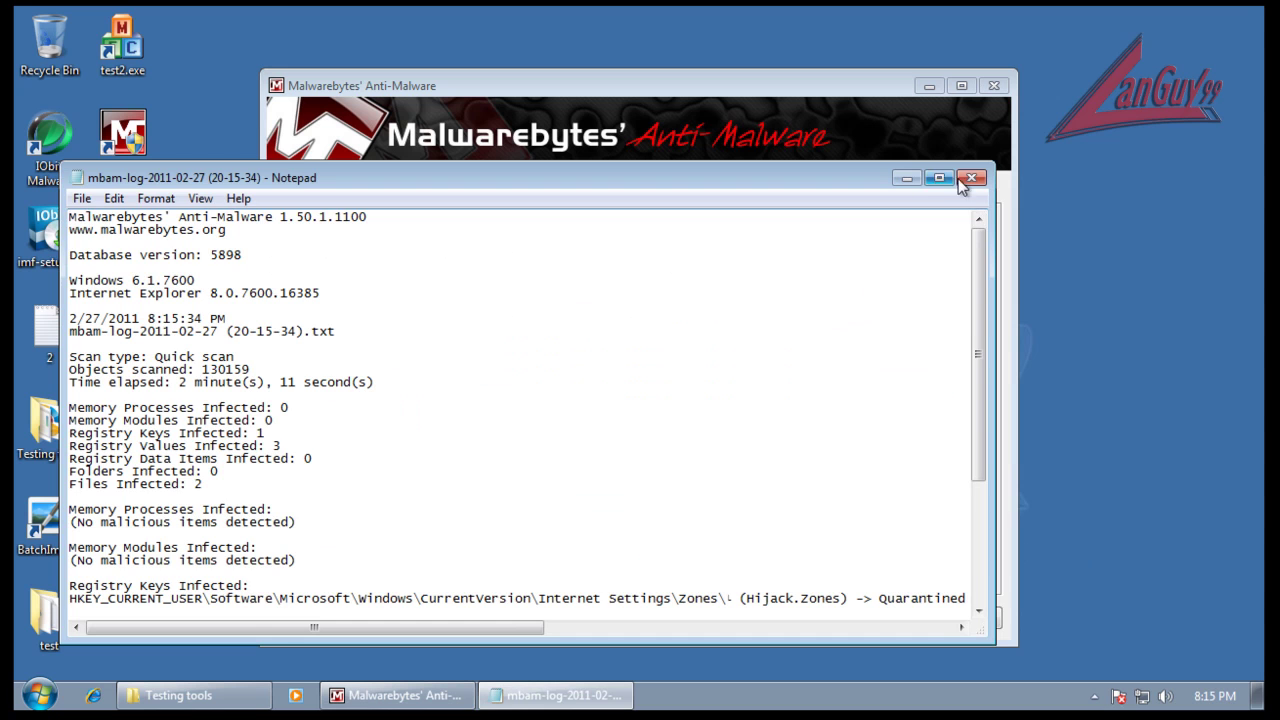
left_click(971, 177)
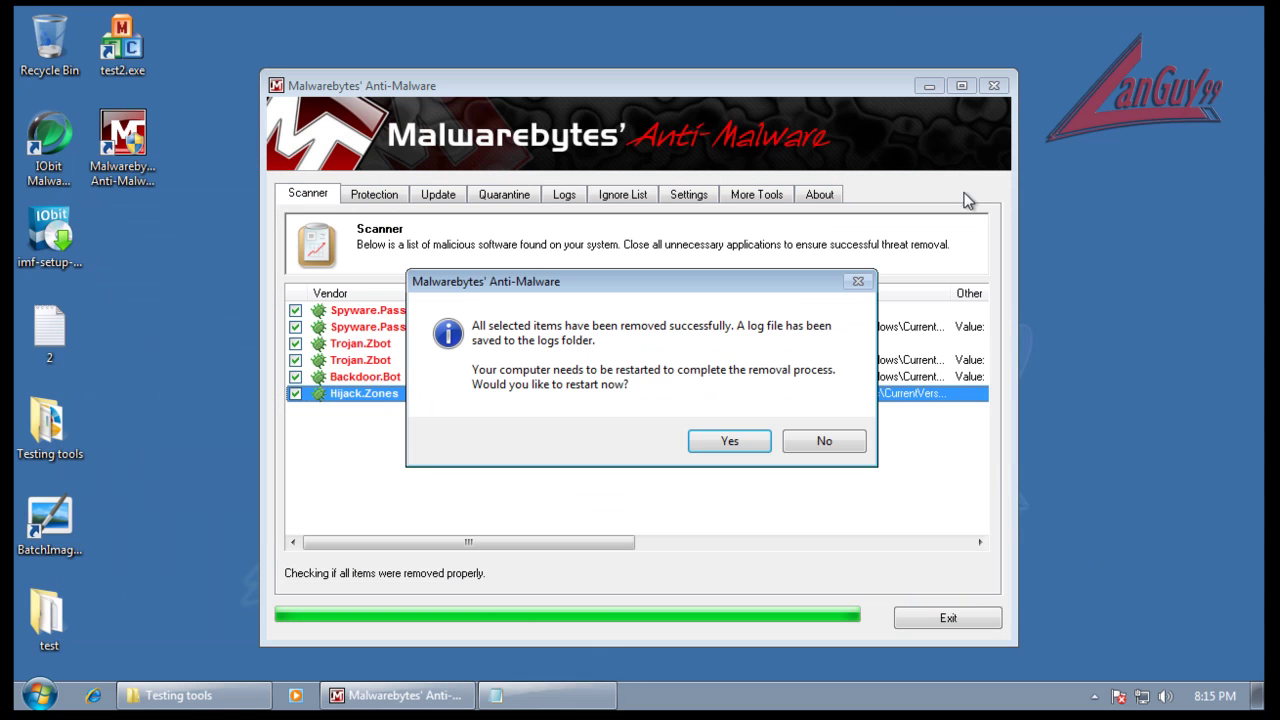
left_click(823, 442)
left_click(994, 86)
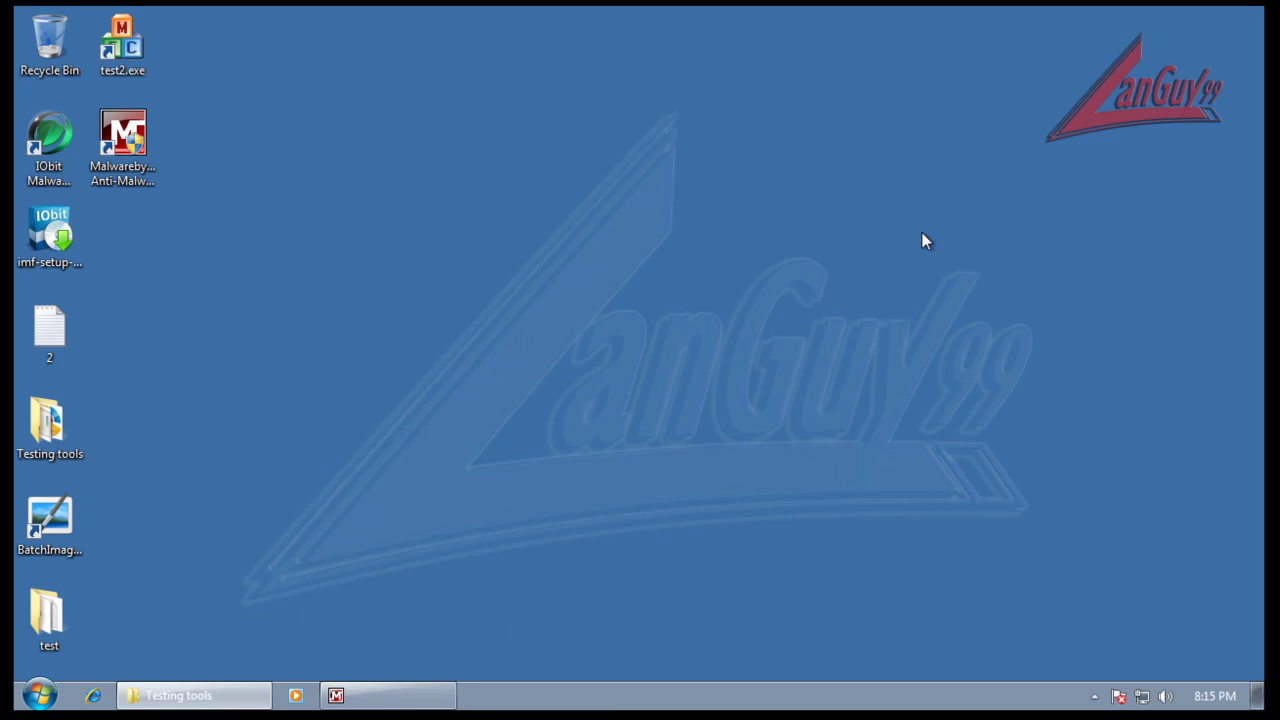
left_click(1094, 696)
left_click(993, 621)
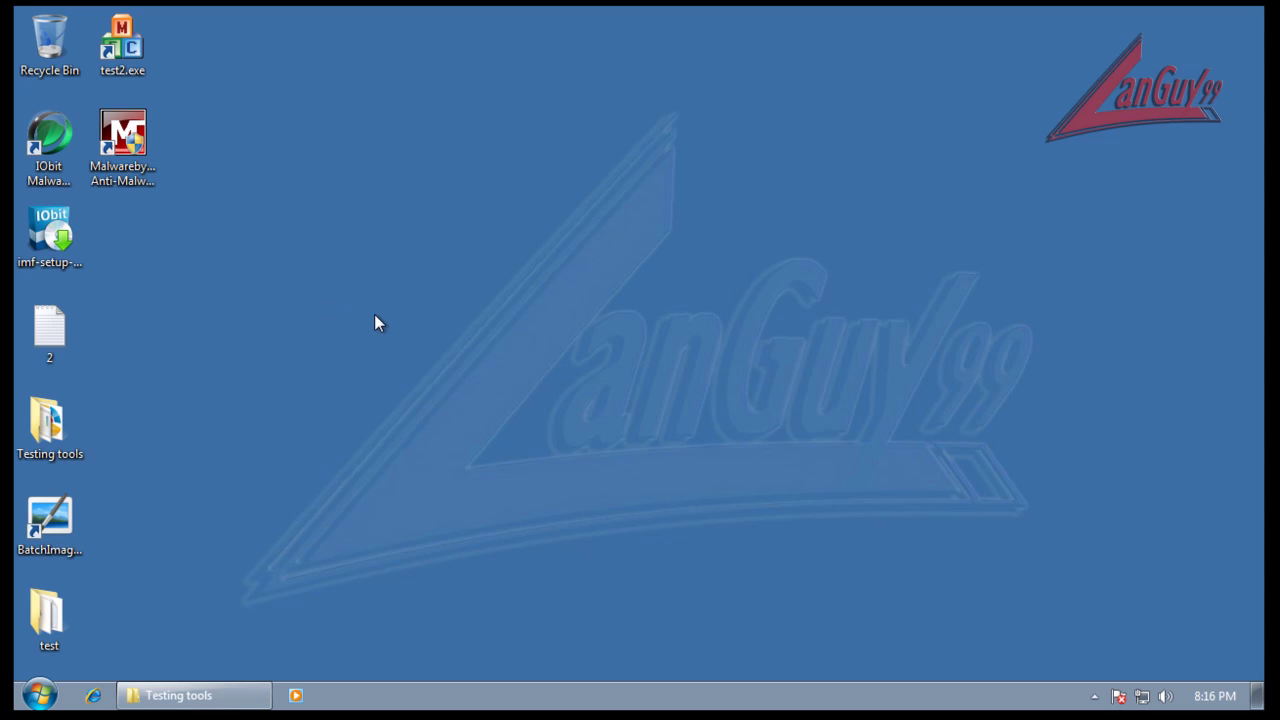
right_click(411, 694)
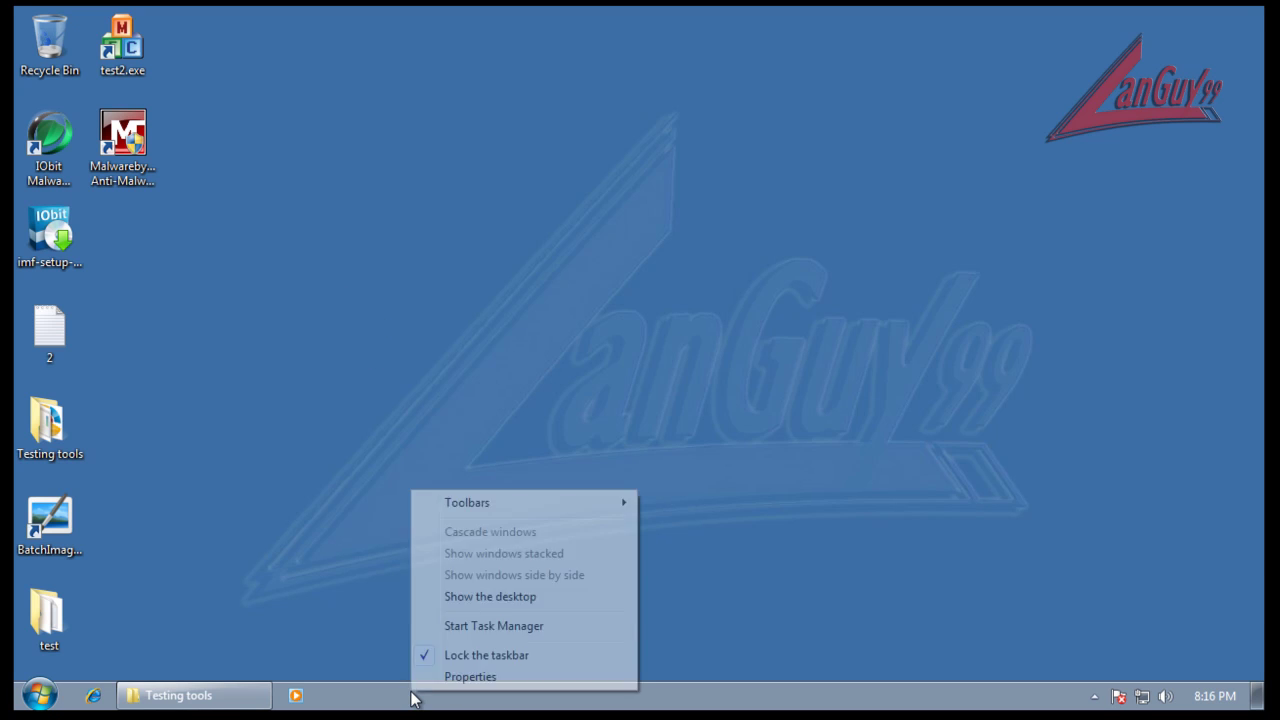
left_click(451, 624)
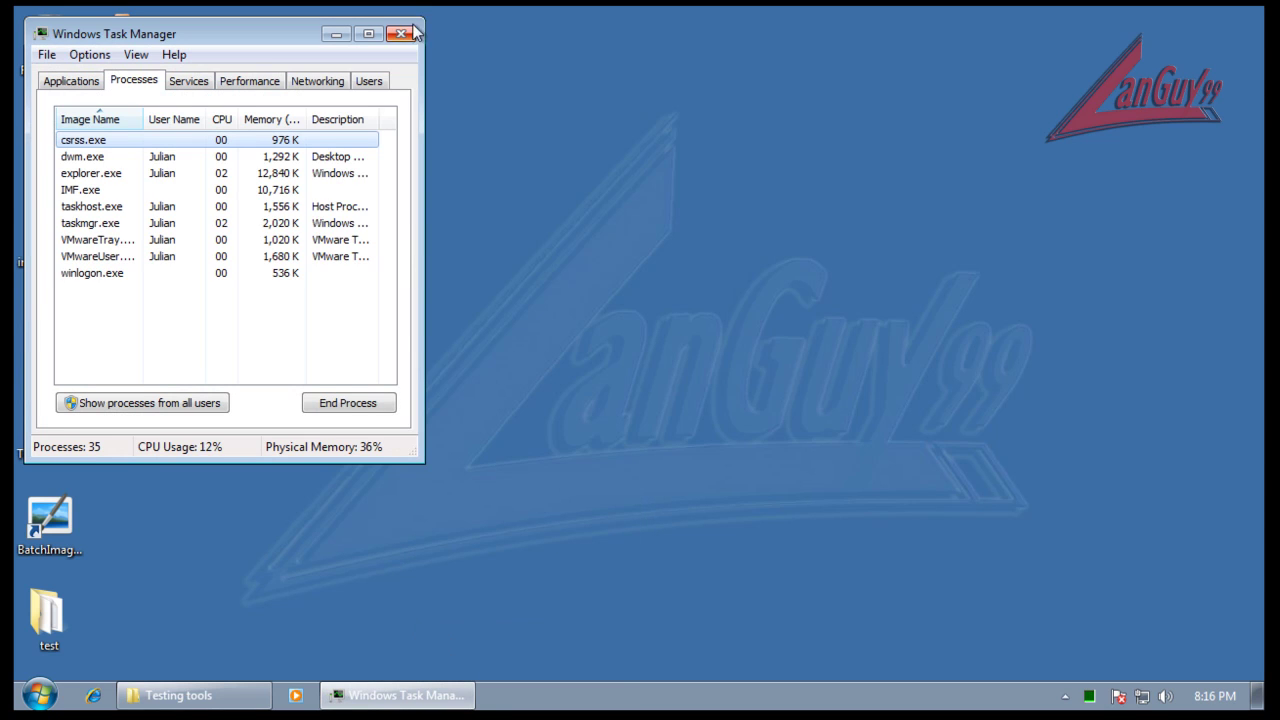
left_click(405, 36)
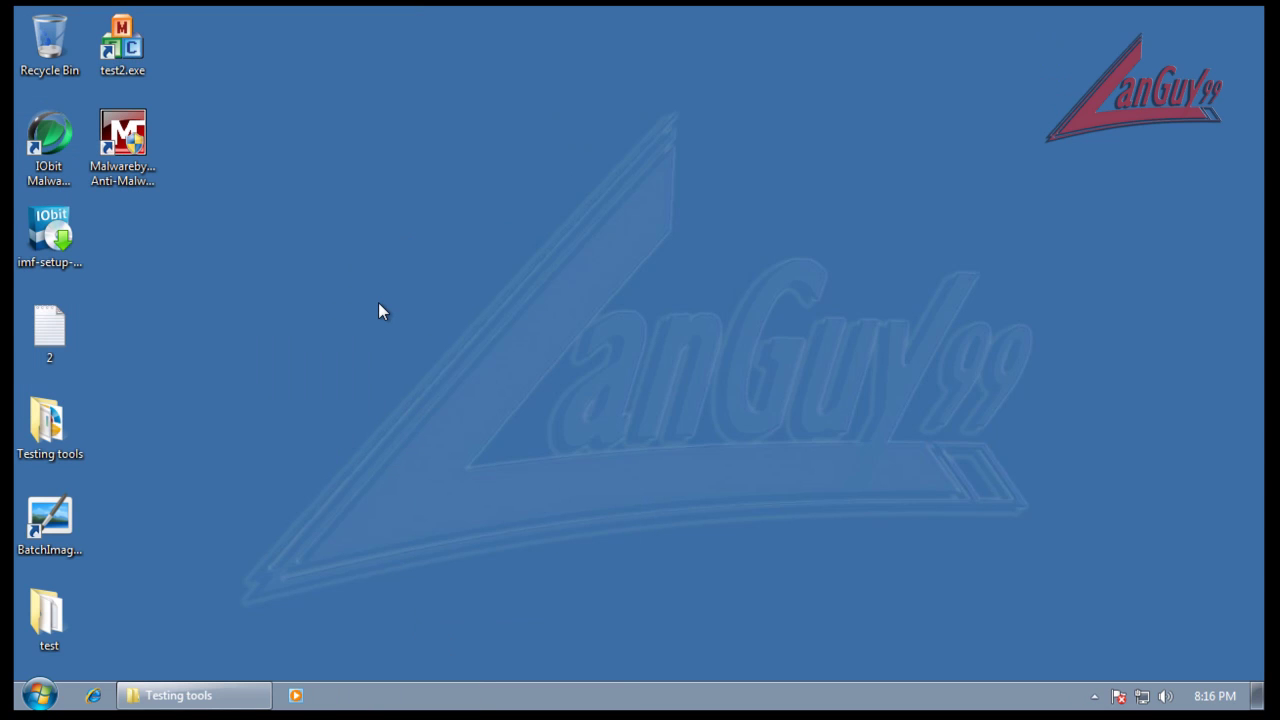